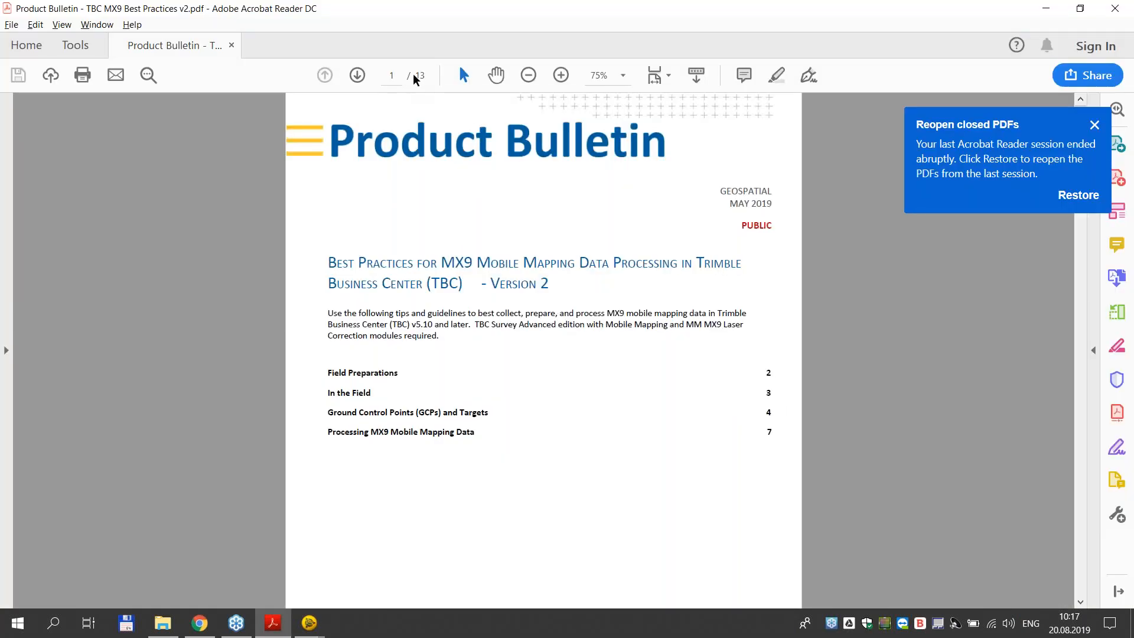
- Go to page 4 of the MX9 best practices bulletin, and examine the In the Field guidelines on page 3
left_click(392, 75)
type("5")
key("Return")
left_click(393, 75)
type("4")
key("Return")
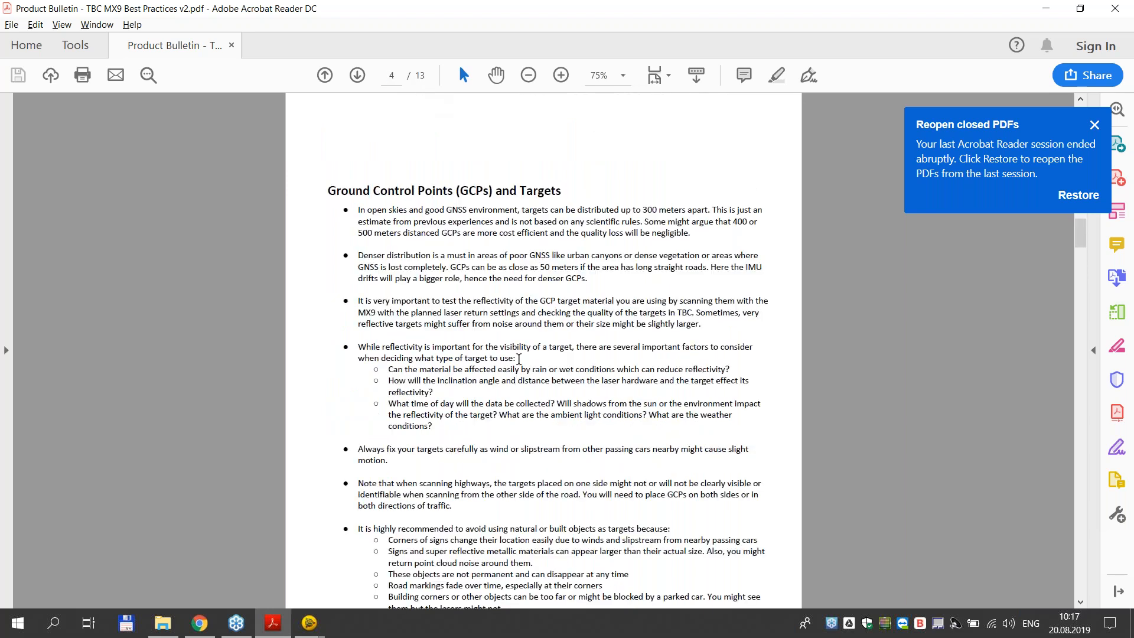
scroll(519, 359, "up", 10)
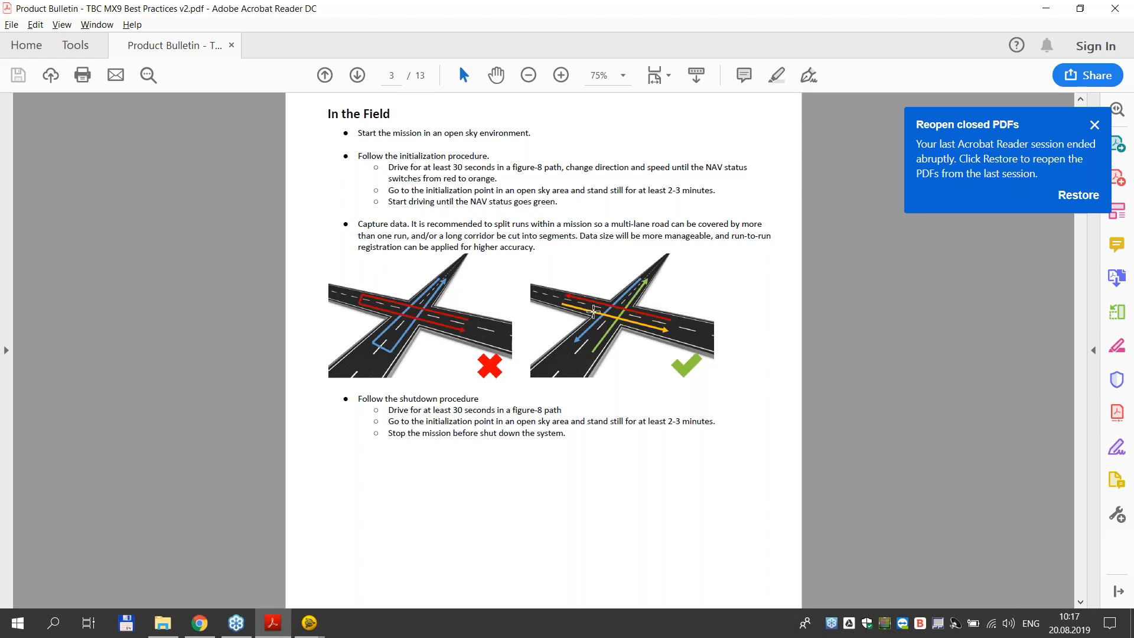
- Examine the ground control point guidelines, target suggestions, target dimensions and density examples on pages 4 to 6
scroll(593, 312, "down", 5)
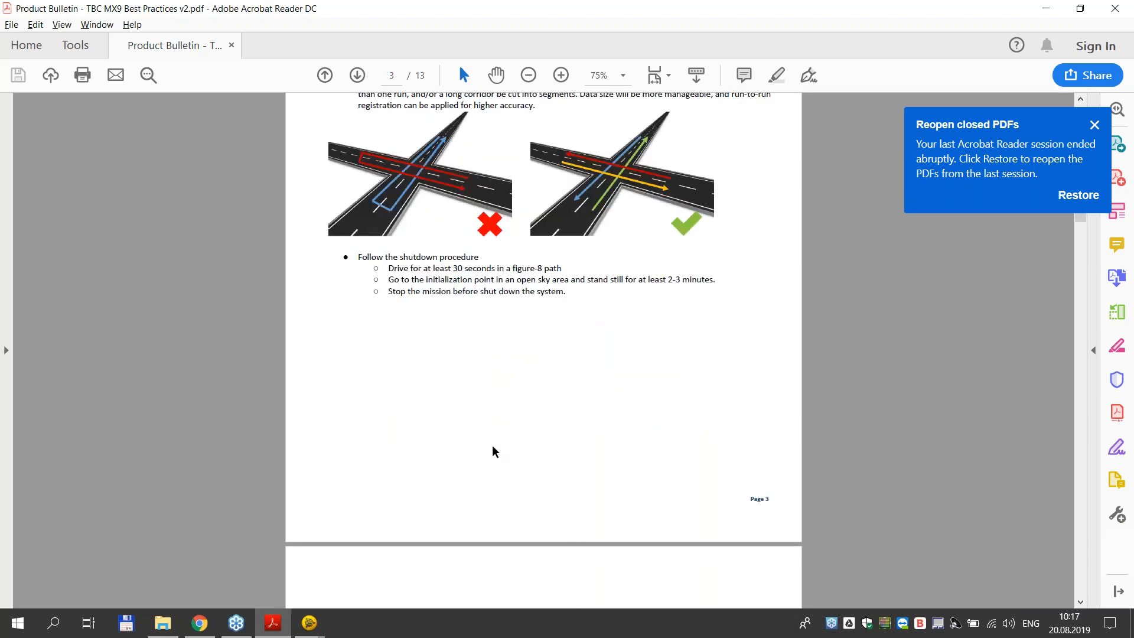
scroll(495, 452, "down", 15)
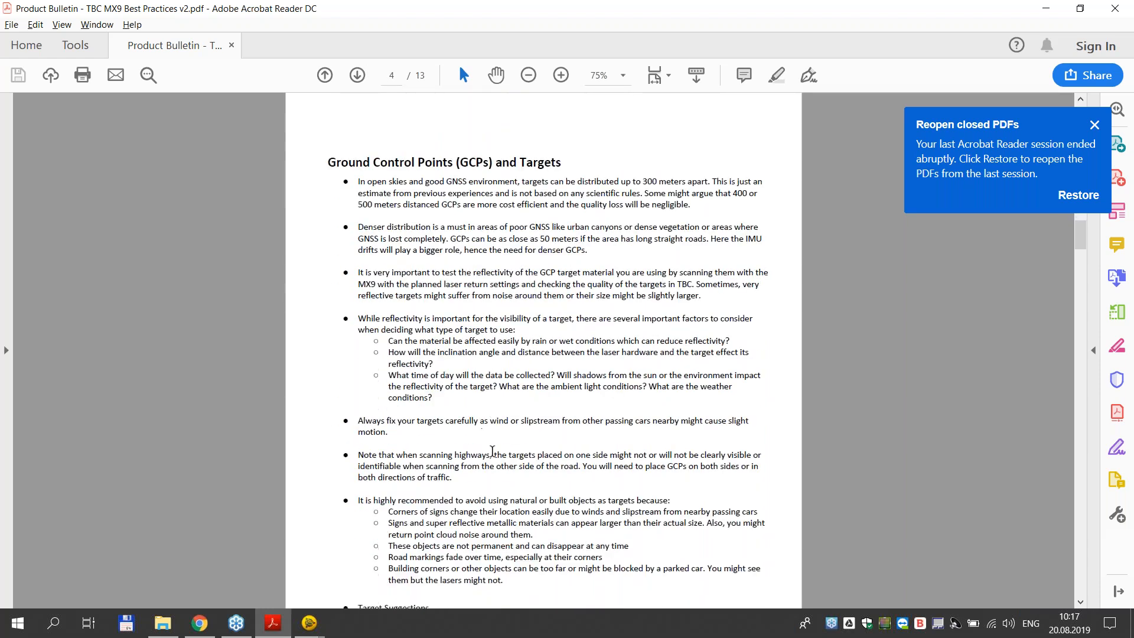
scroll(492, 451, "down", 1)
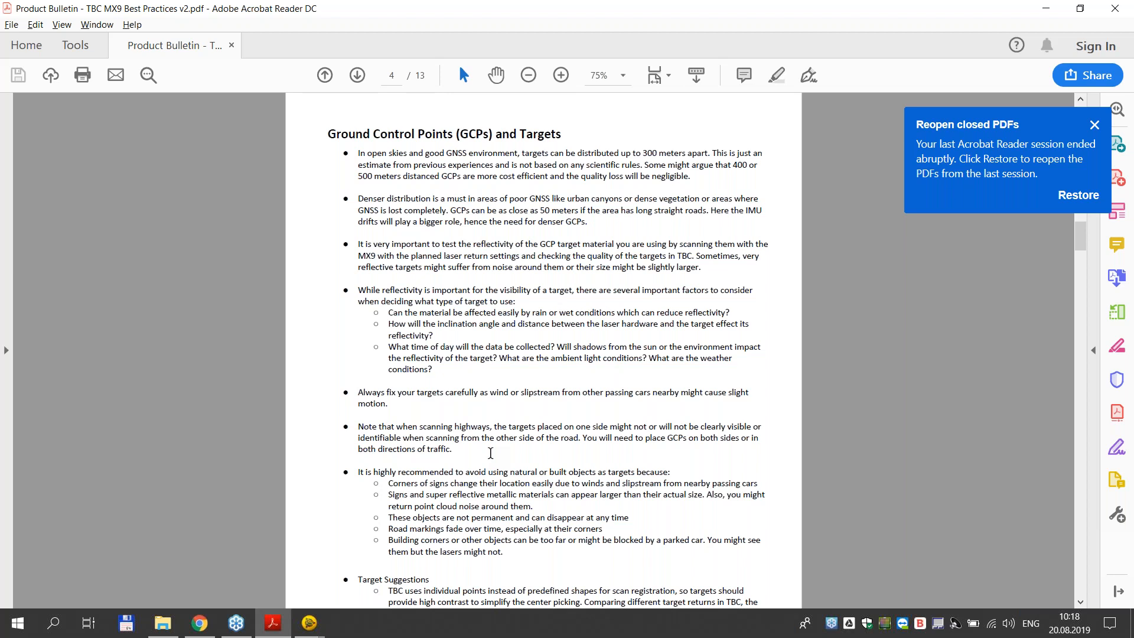
scroll(489, 461, "down", 1)
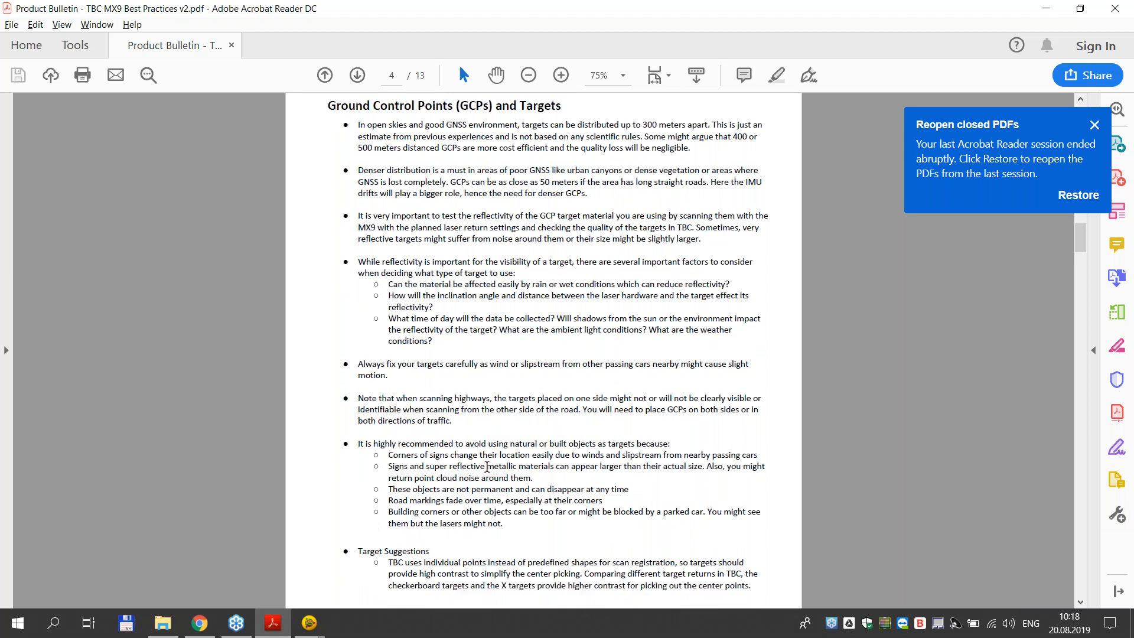
scroll(488, 472, "down", 13)
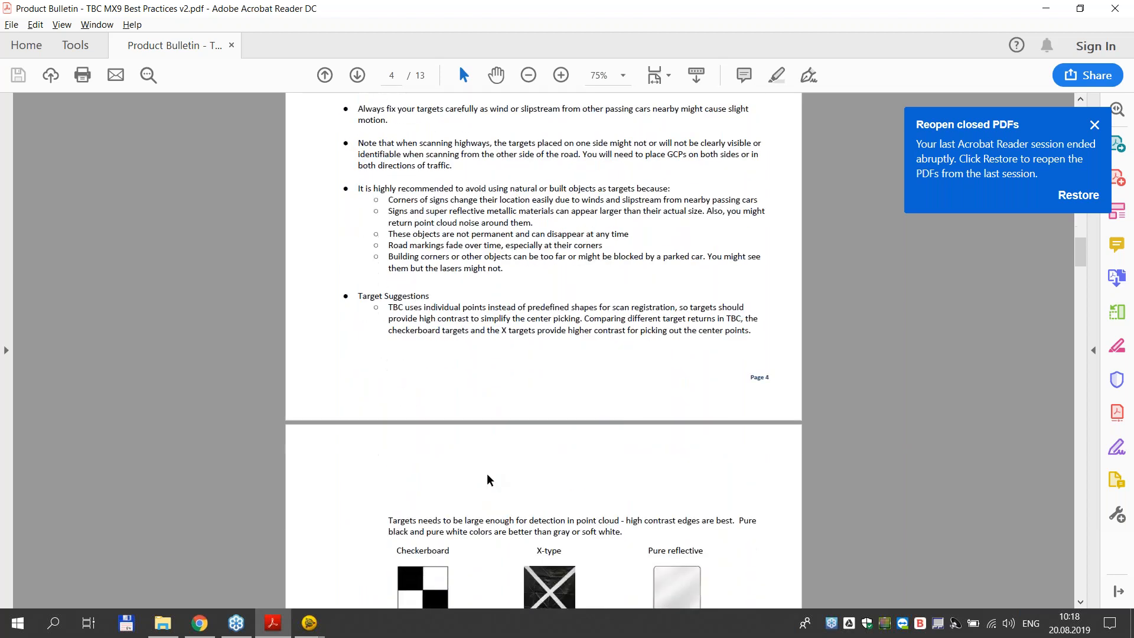
scroll(488, 482, "down", 8)
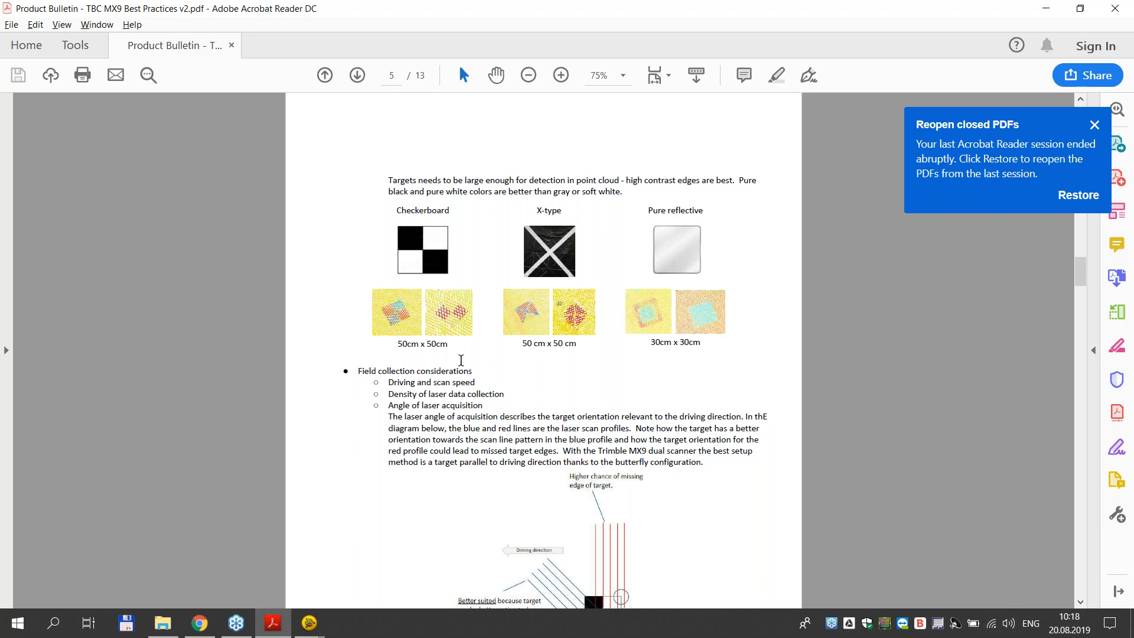
scroll(459, 383, "down", 10)
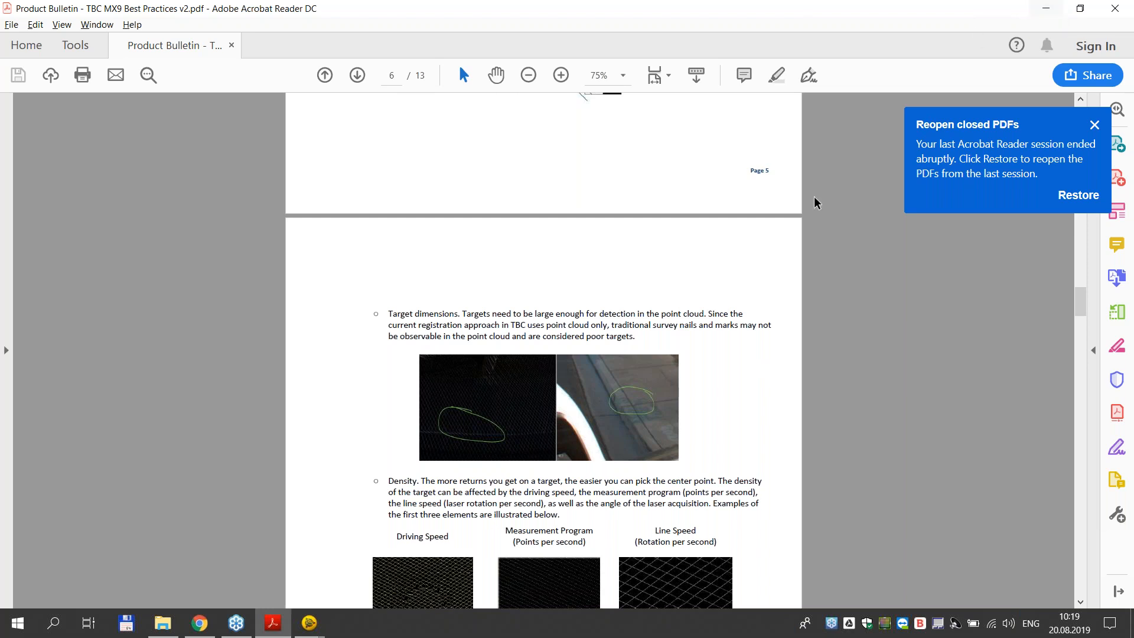
scroll(788, 275, "down", 1)
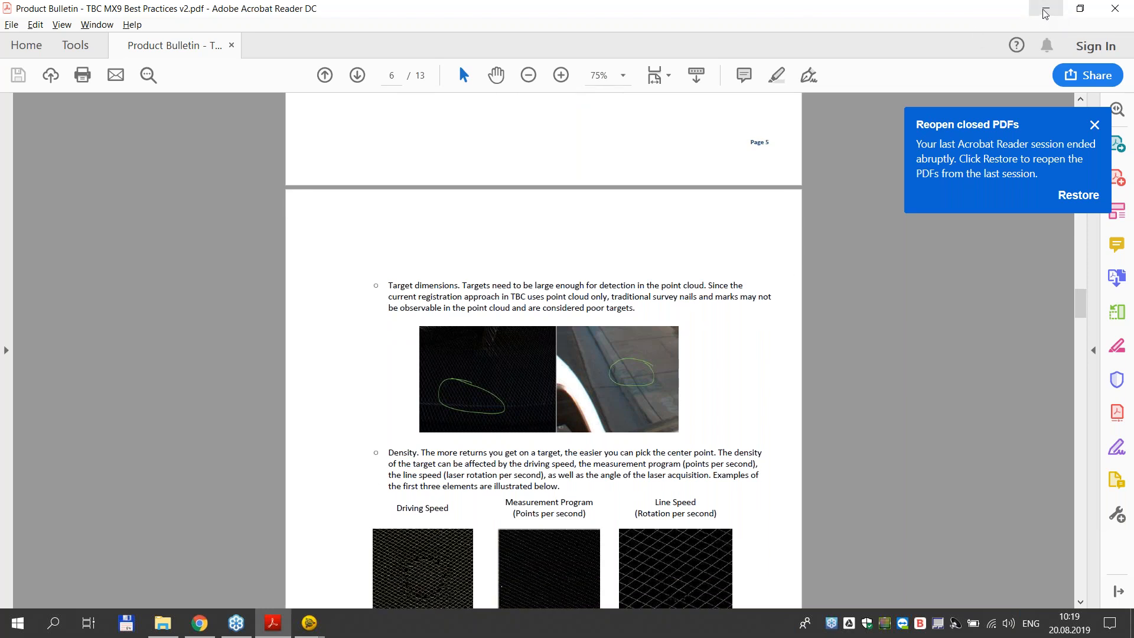
scroll(721, 398, "down", 5)
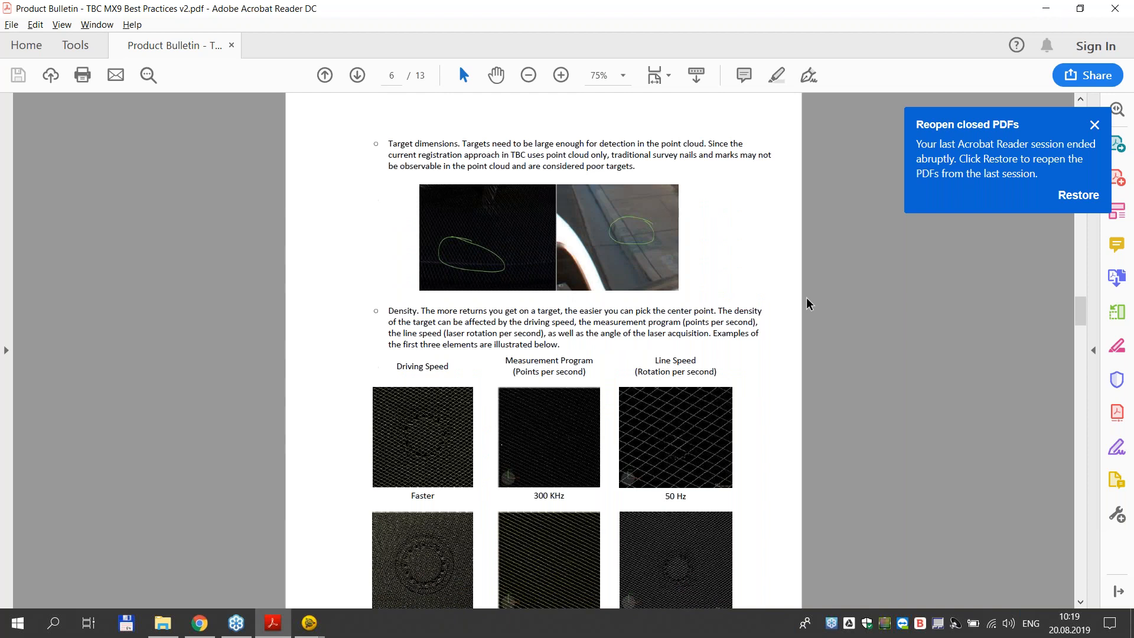
- Leave the PDF, return to the presentation and advance it to the "How to do PCR?" slide
left_click(1046, 13)
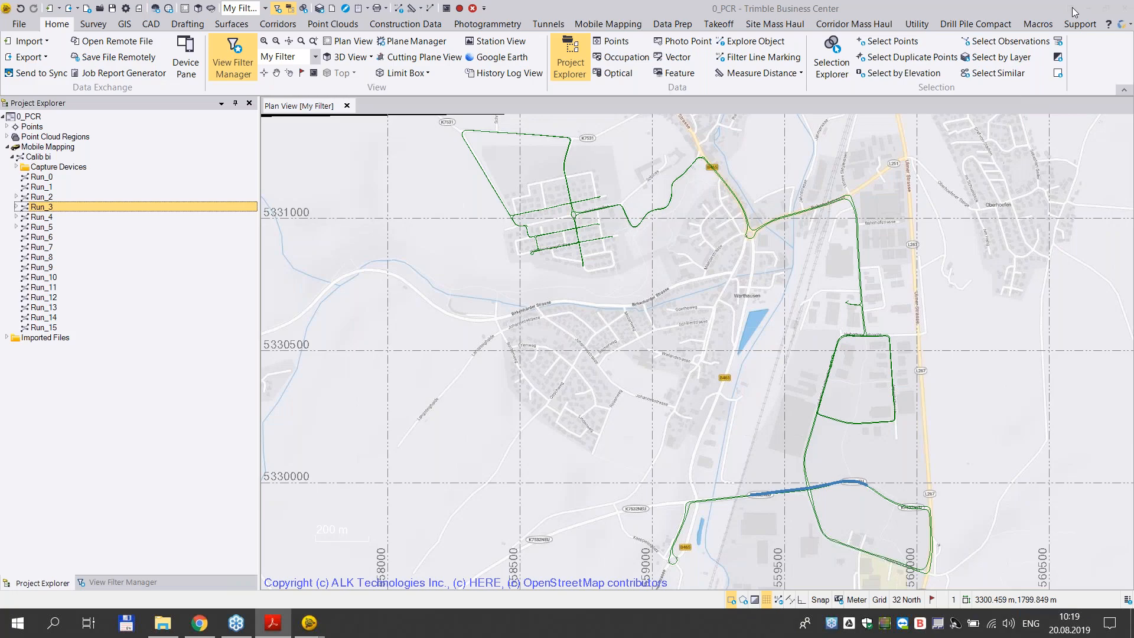
key("alt+Tab")
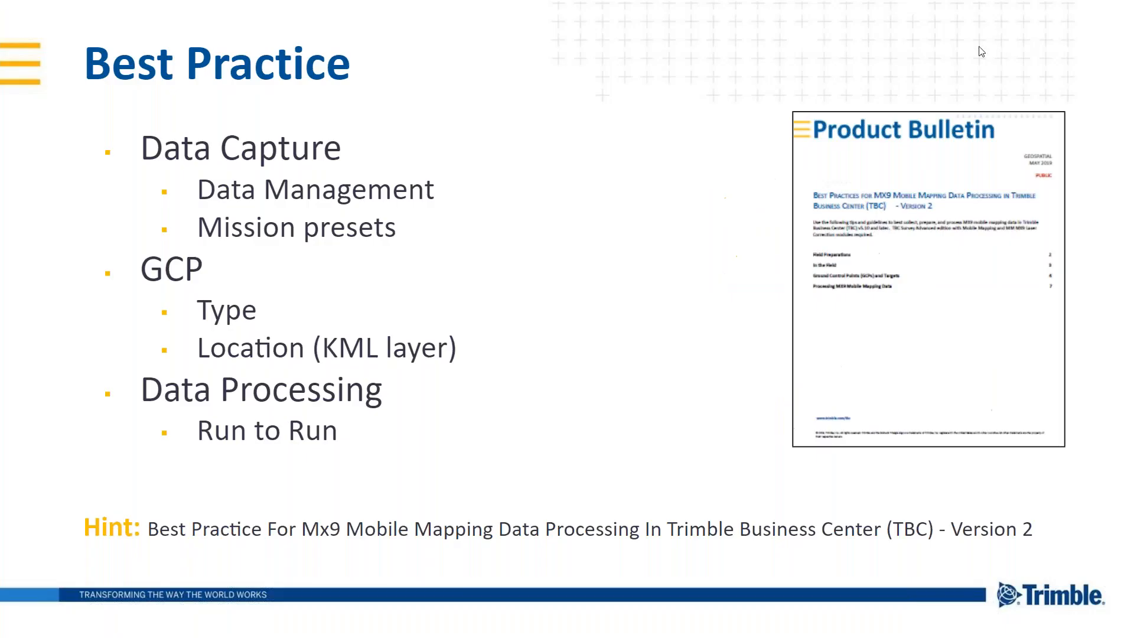
left_click(982, 52)
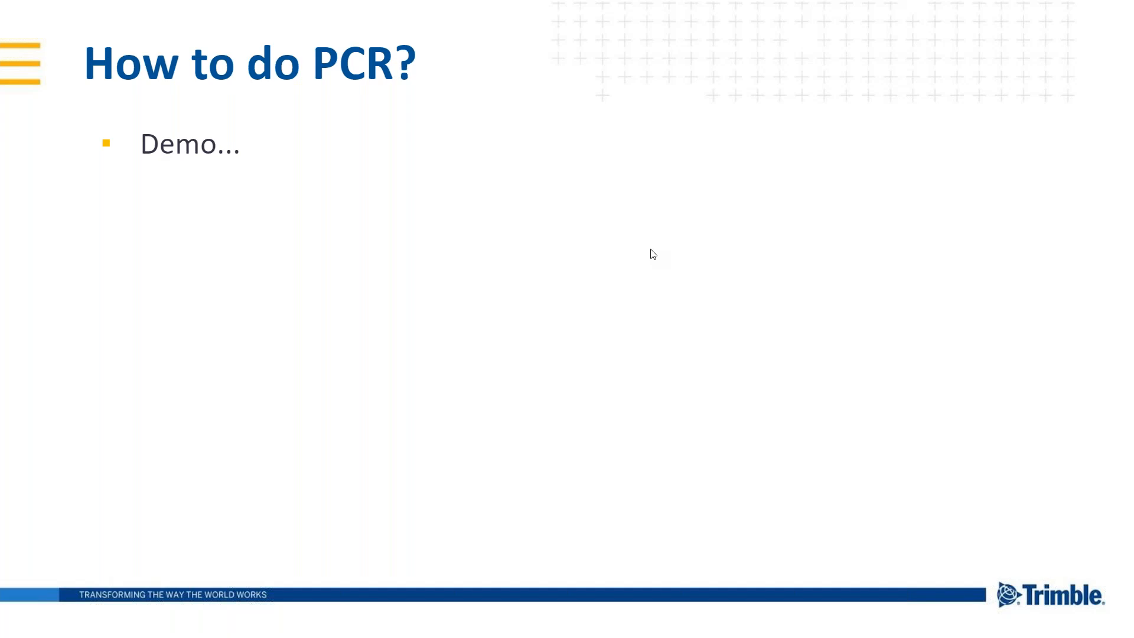
- Switch to the 0_PCR project in Trimble Business Center and check its coordinate system settings without changing them
key("alt+Tab")
key("Tab")
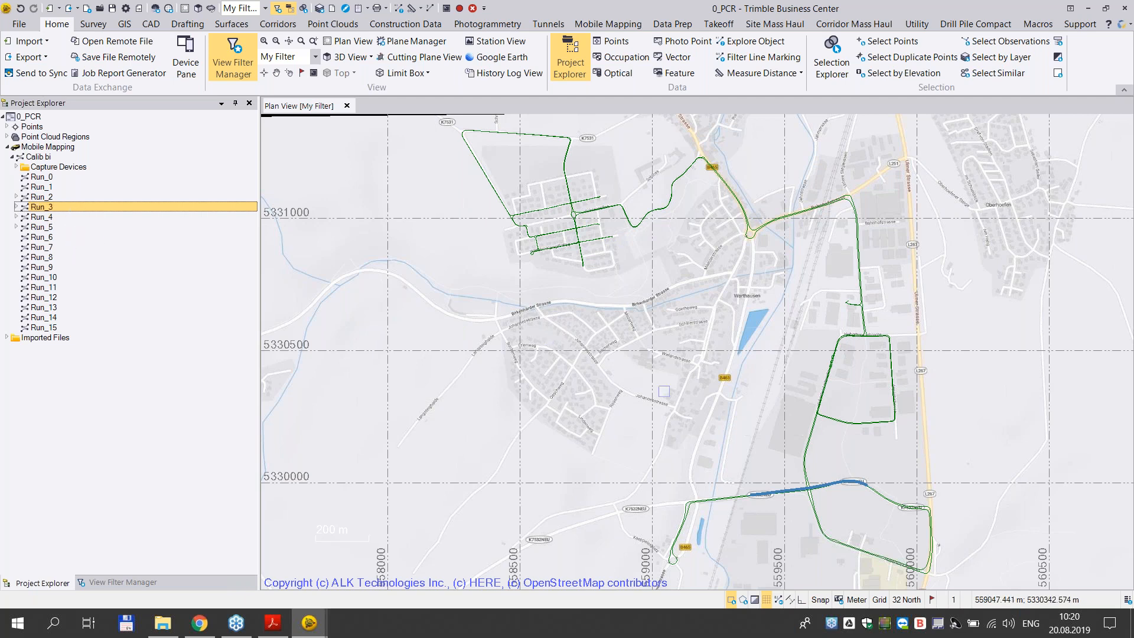
left_click(899, 601)
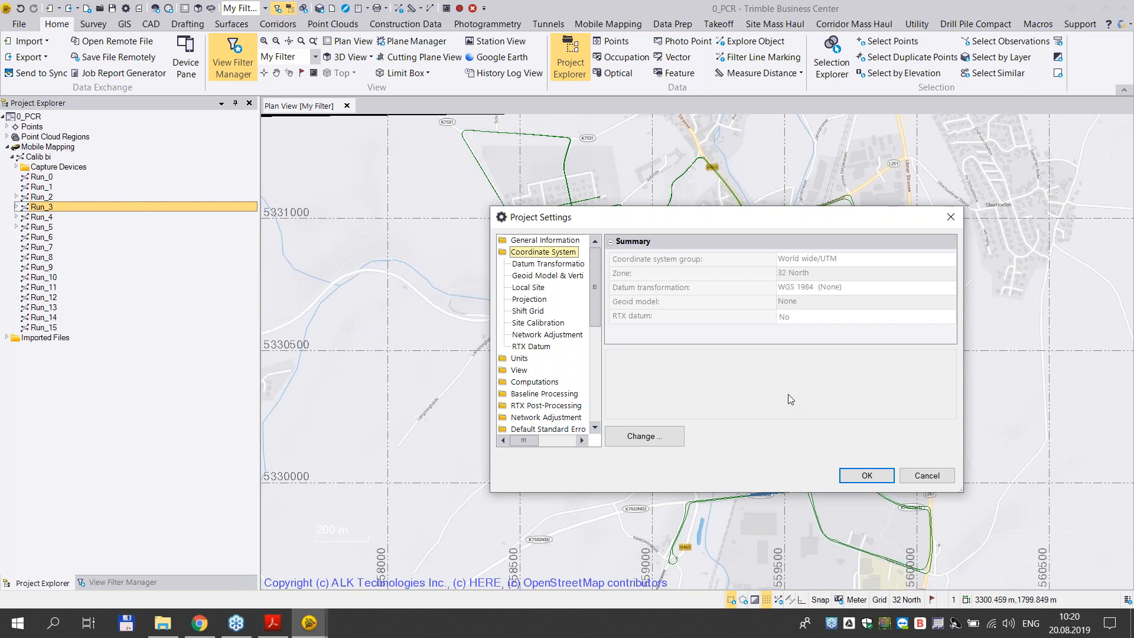
left_click(926, 475)
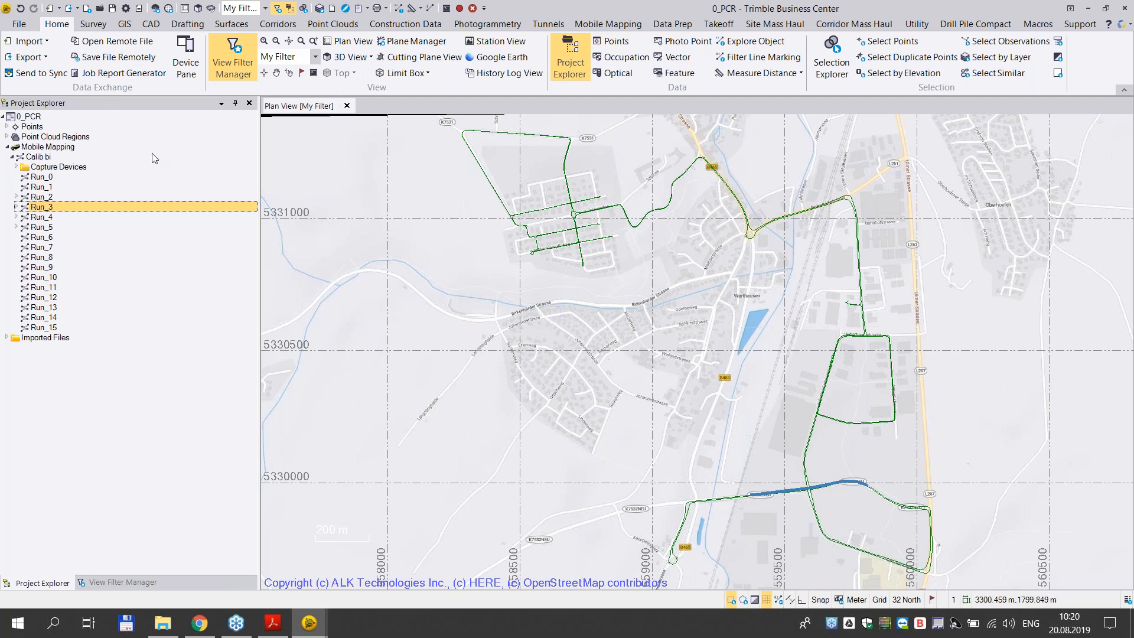
- Start generating mobile mapping scans with only Run_3 included, and proceed to the MTA and filter settings
right_click(47, 212)
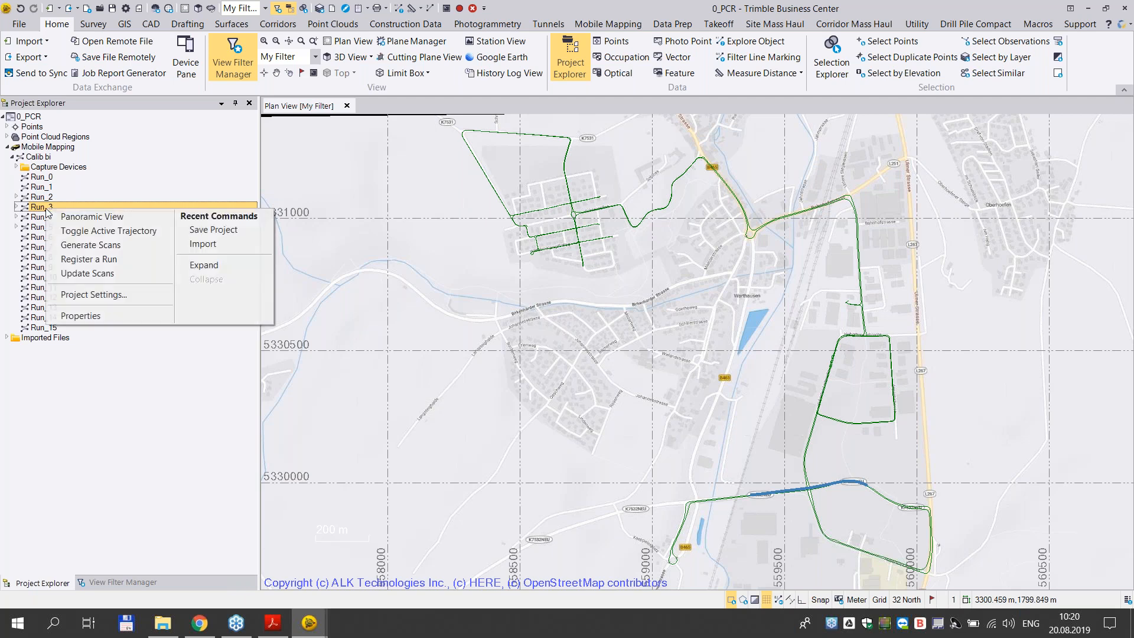
left_click(605, 27)
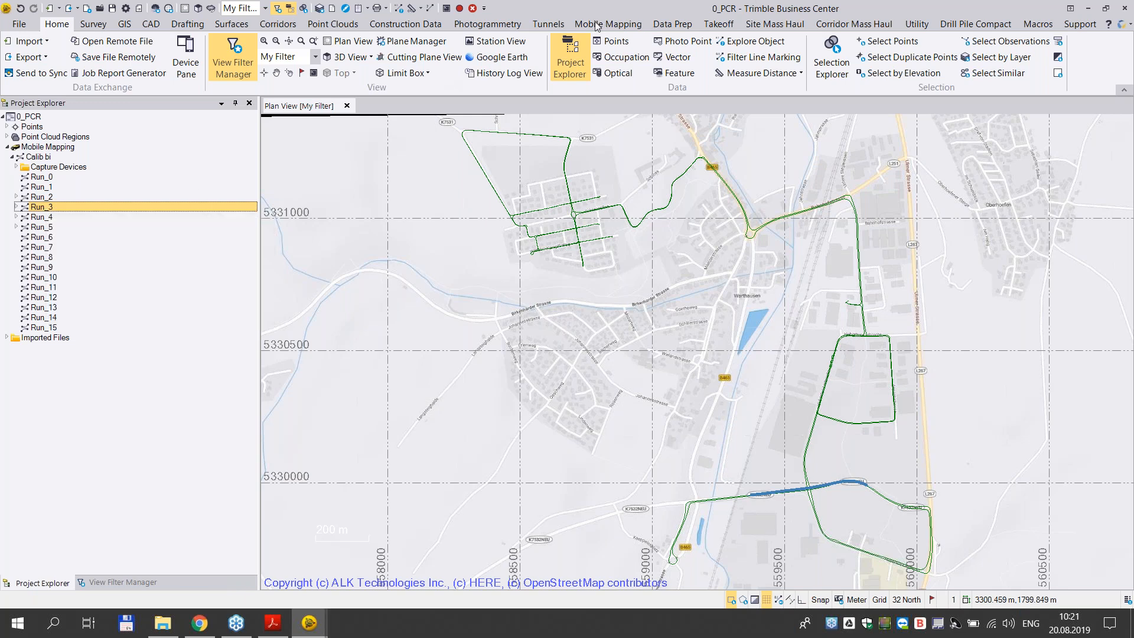
left_click(606, 26)
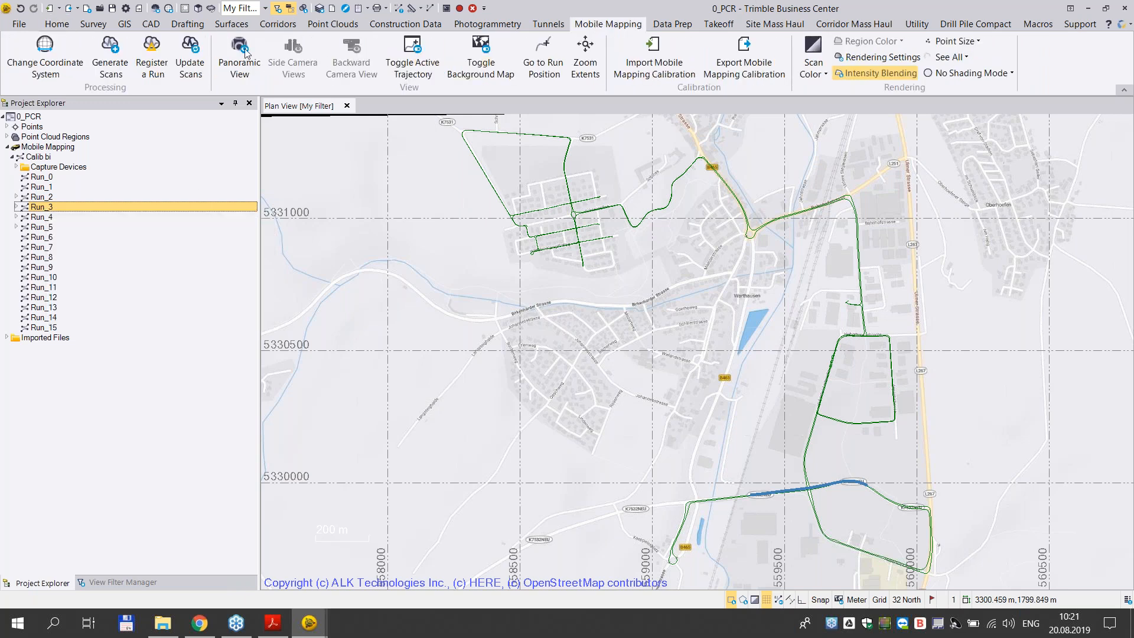
right_click(42, 207)
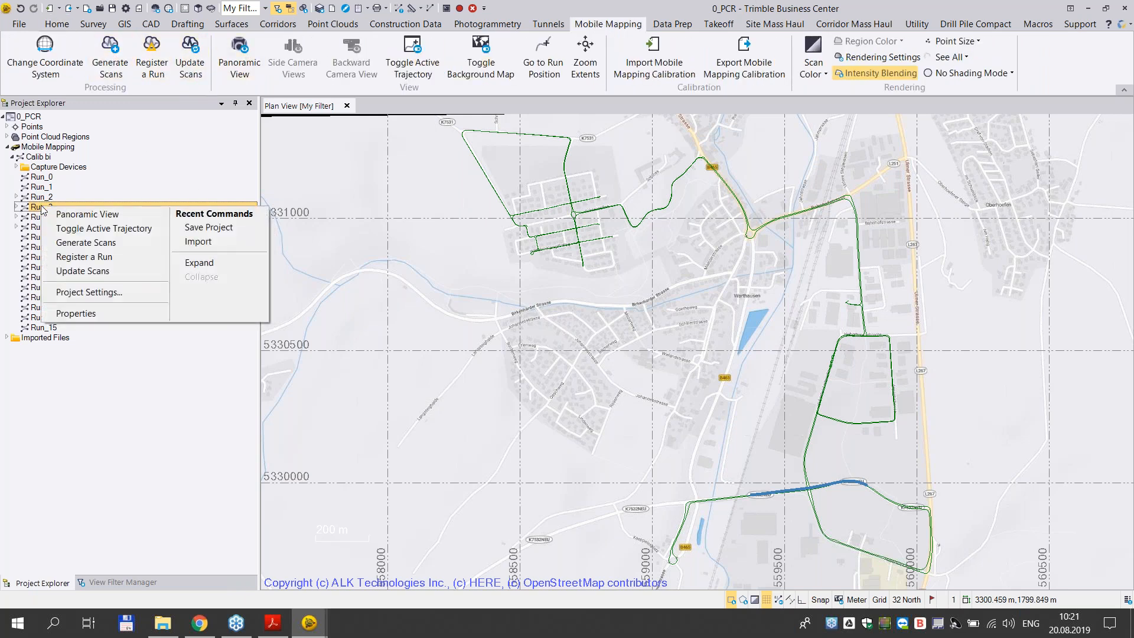
left_click(90, 246)
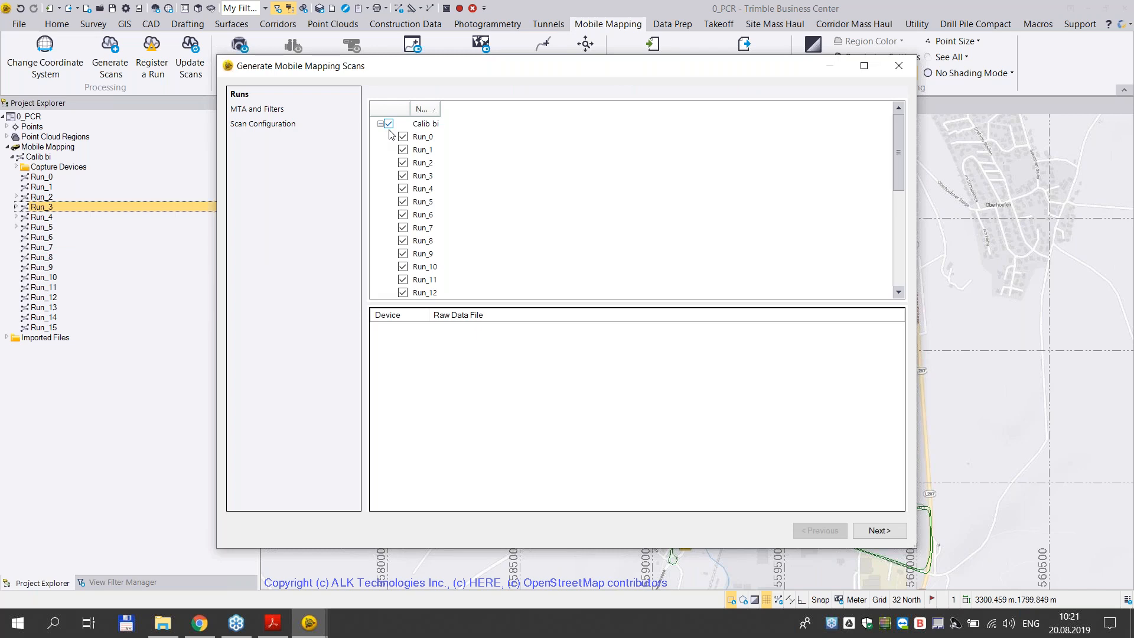
left_click(389, 124)
left_click(403, 176)
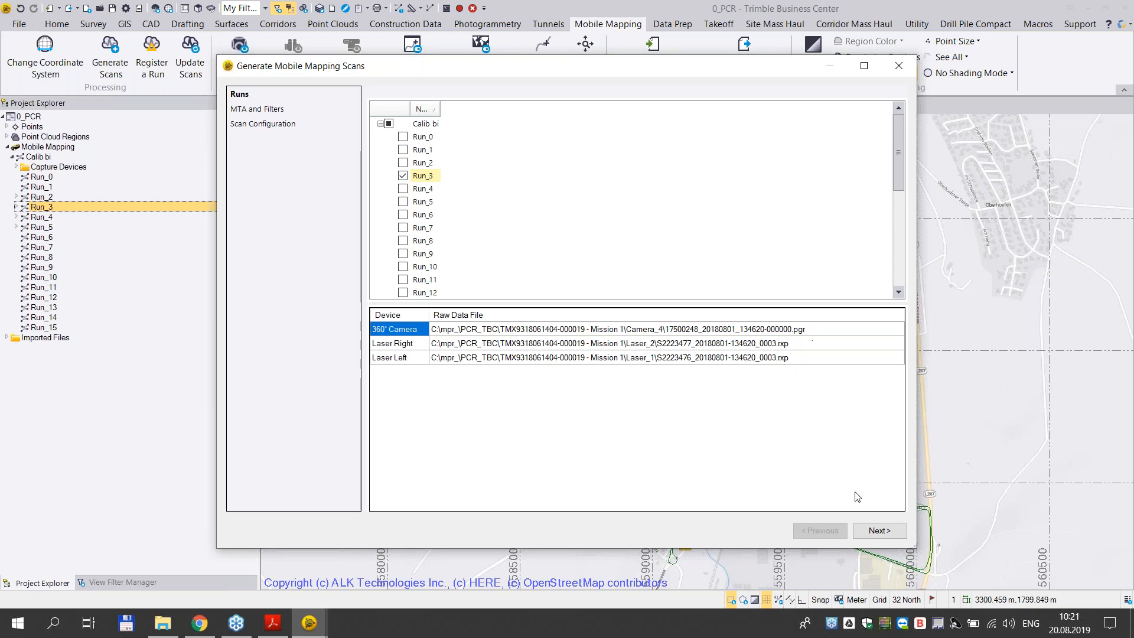
left_click(863, 535)
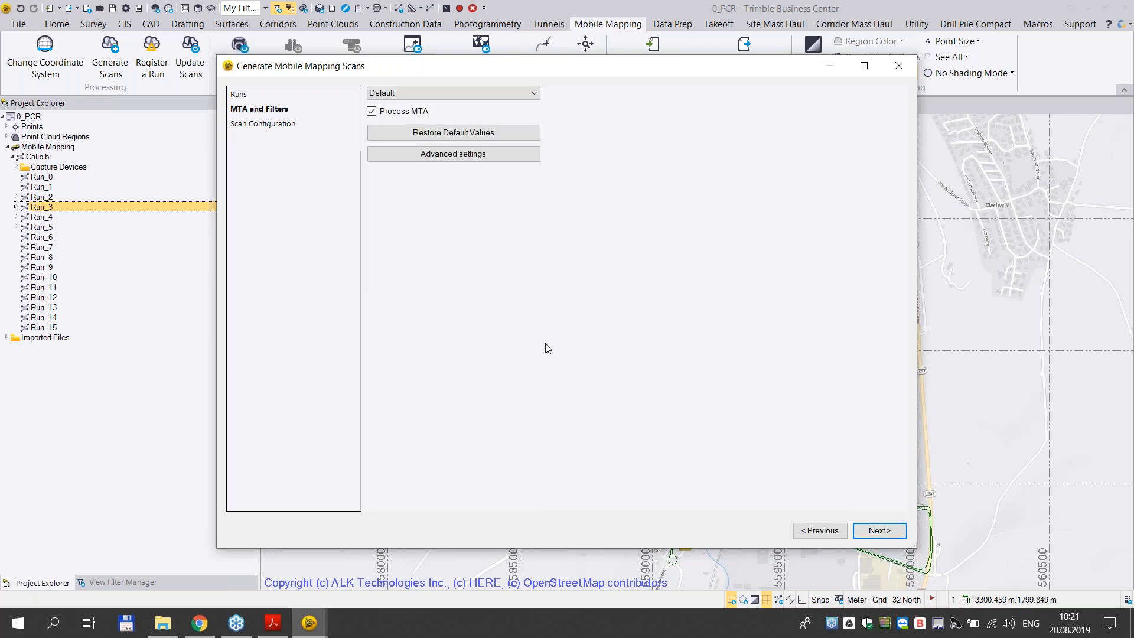
- Show the advanced filter values, compare the Rail and PowerLines presets, restore the Default preset and proceed to the scan configuration
left_click(535, 101)
left_click(534, 98)
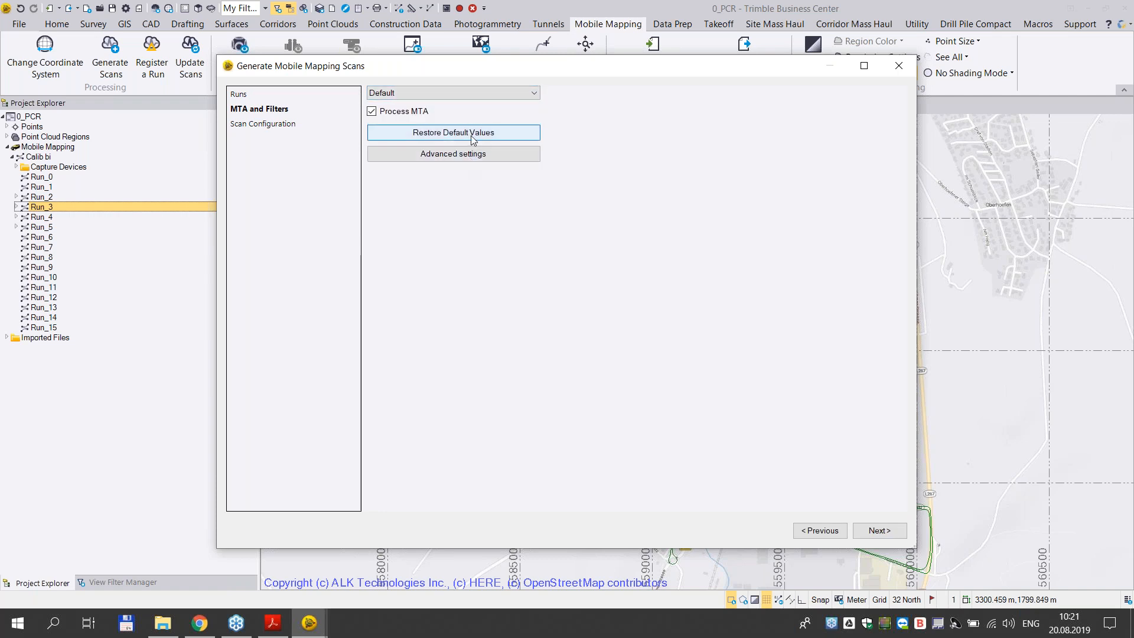
left_click(479, 156)
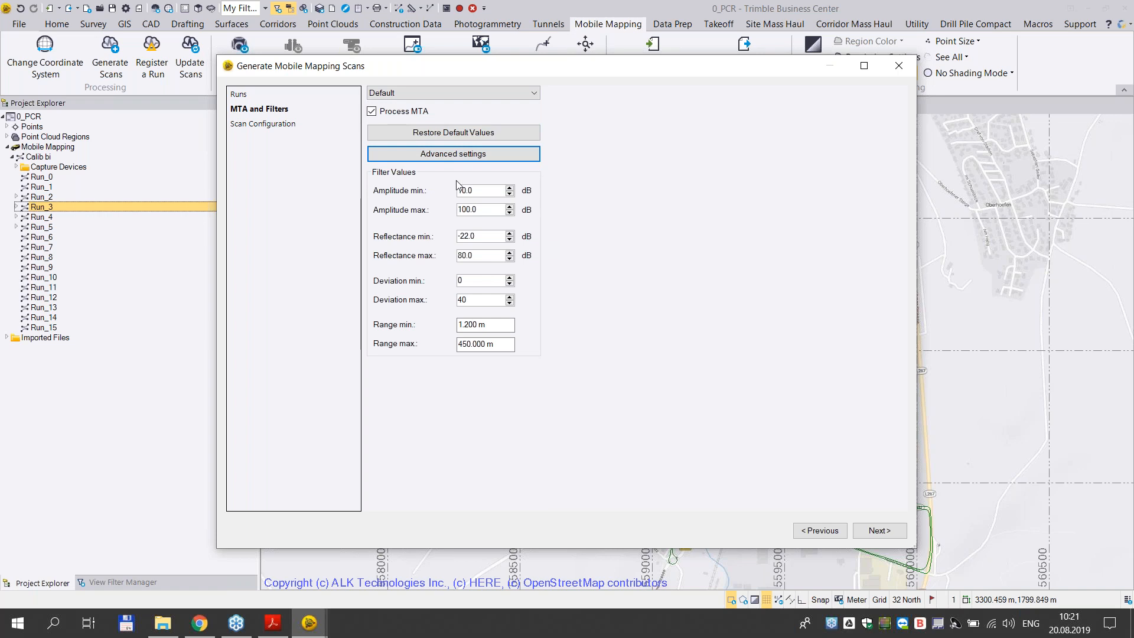
left_click(531, 95)
left_click(429, 117)
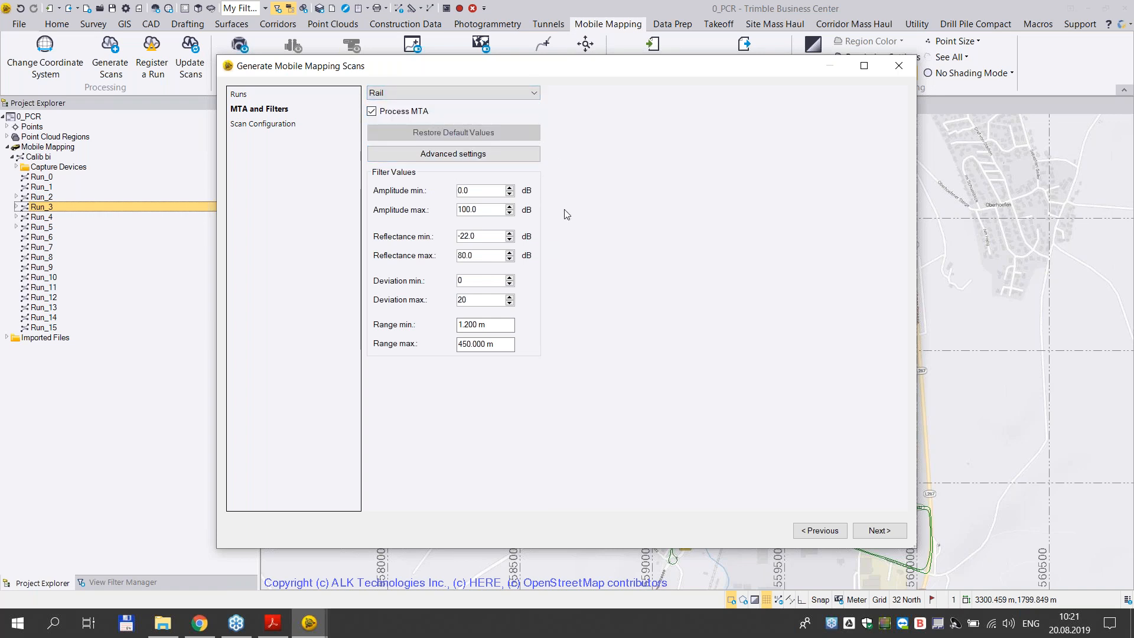
left_click(523, 93)
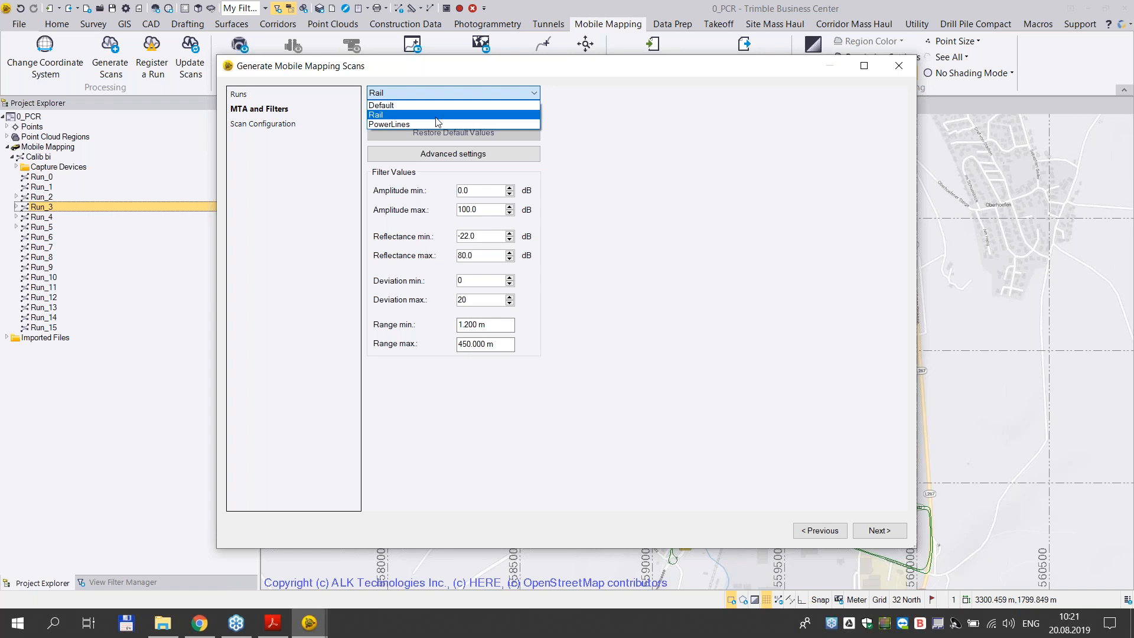
left_click(436, 124)
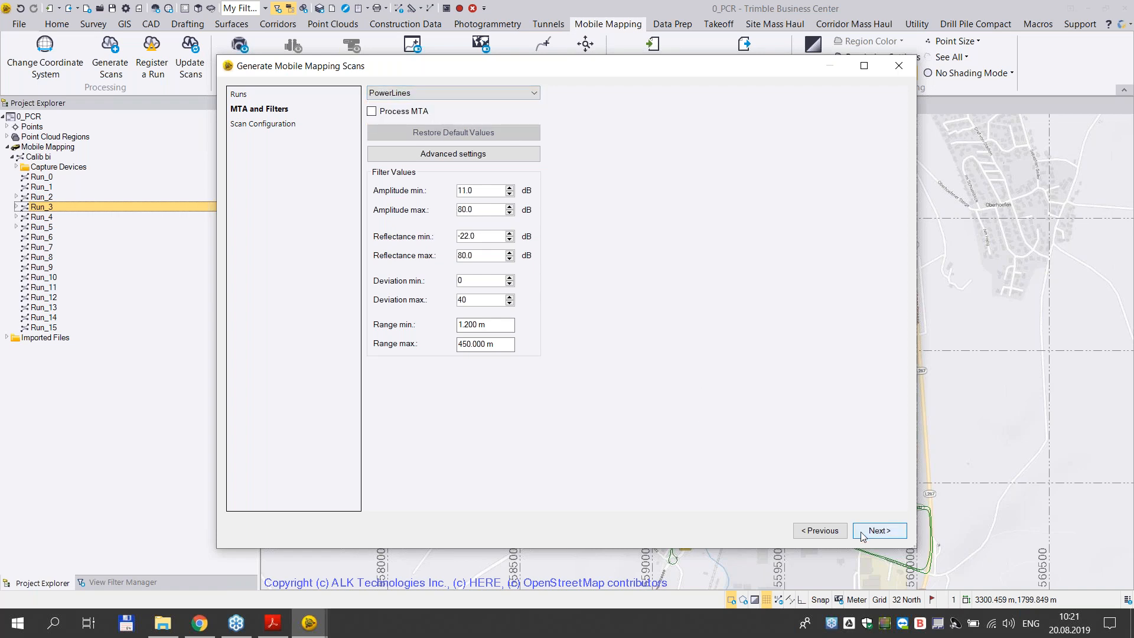
left_click(449, 93)
left_click(411, 107)
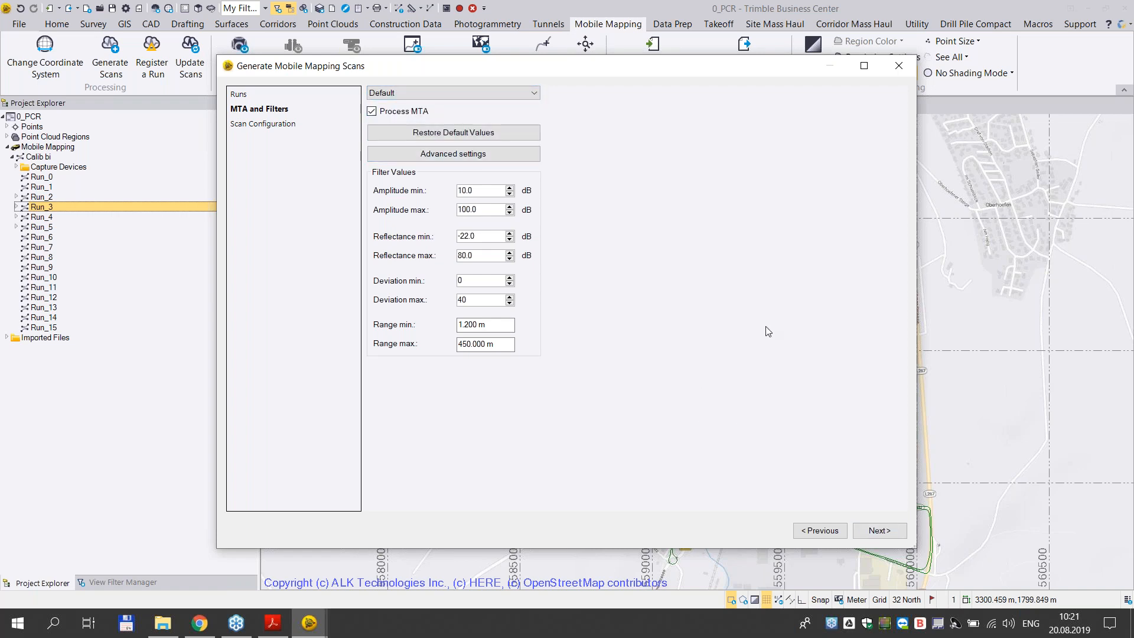
left_click(880, 530)
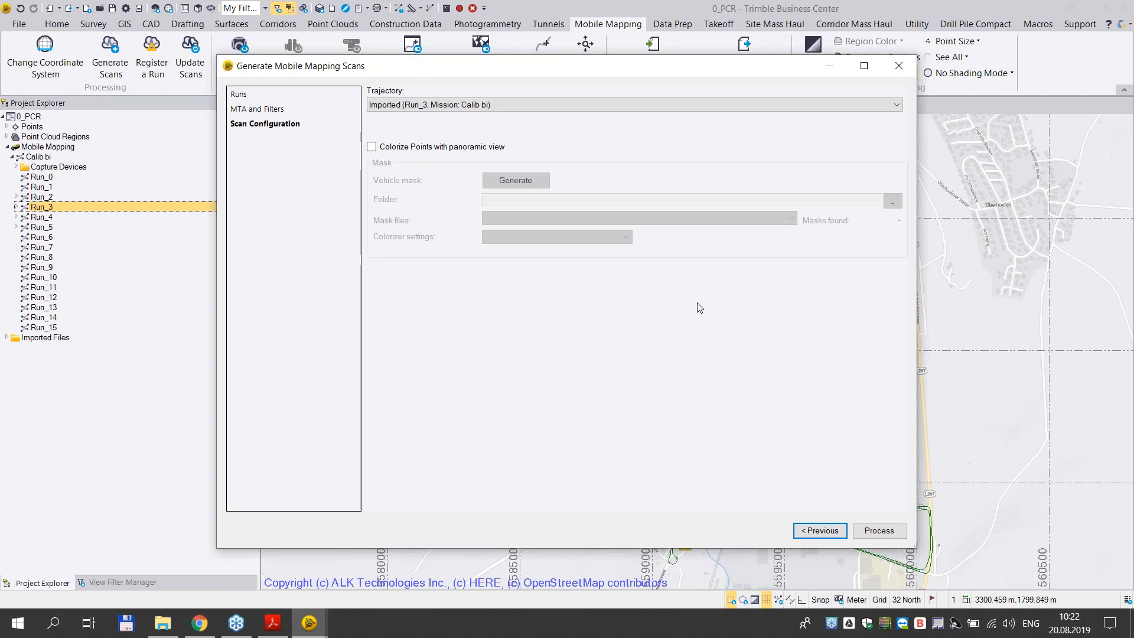
- Check the available trajectories for the Run_3 scans, and close the scan generation without processing
left_click(723, 107)
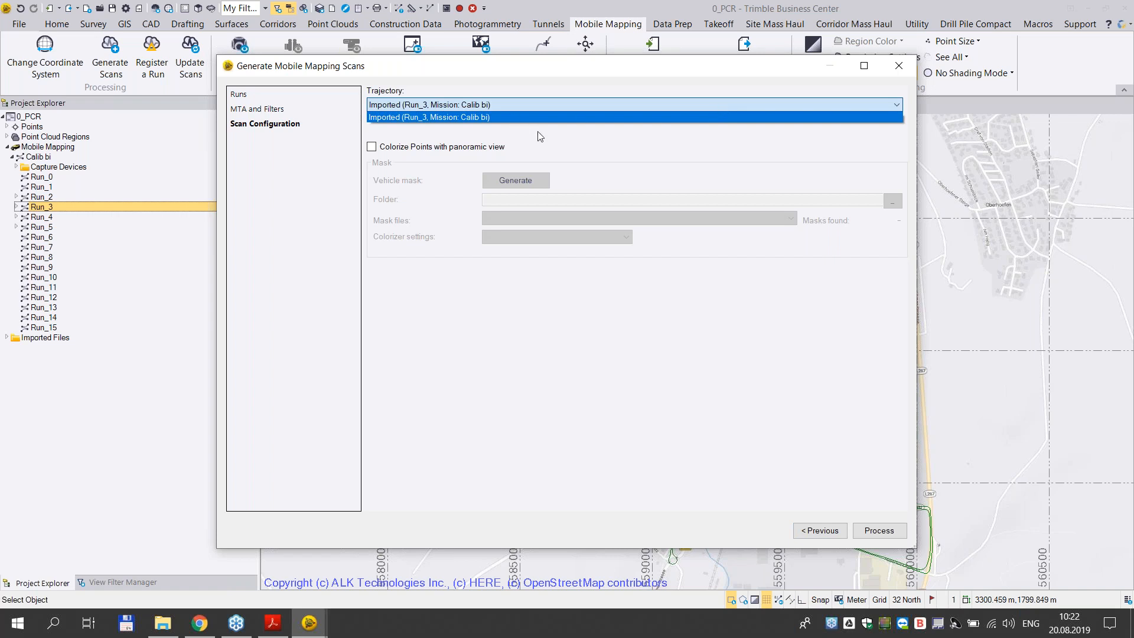
left_click(520, 113)
left_click(519, 108)
left_click(518, 109)
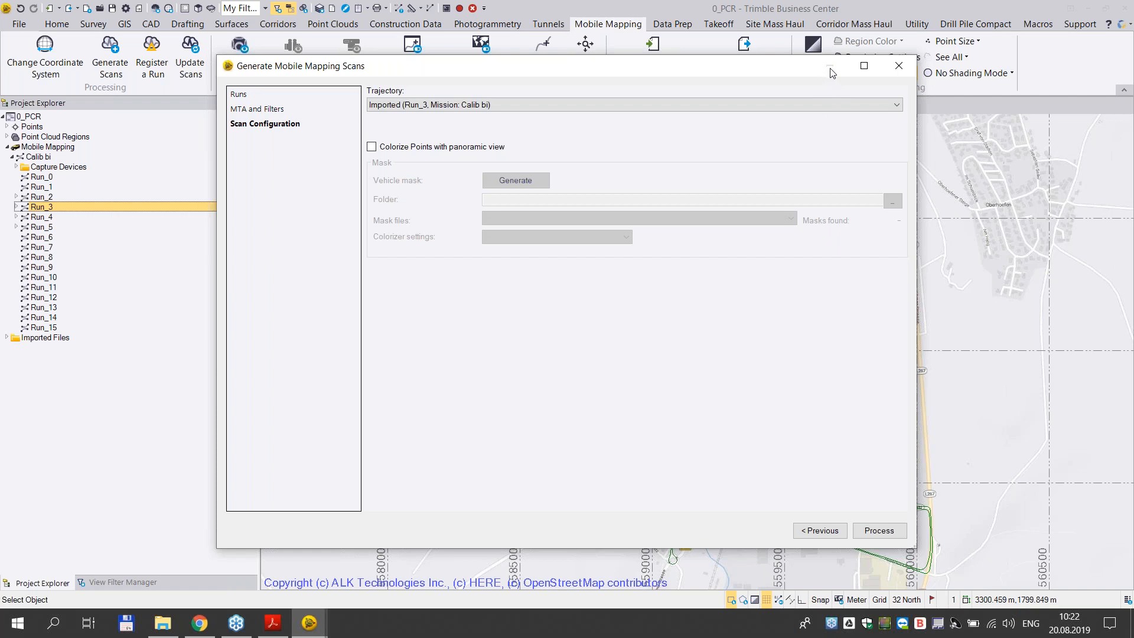
left_click(898, 69)
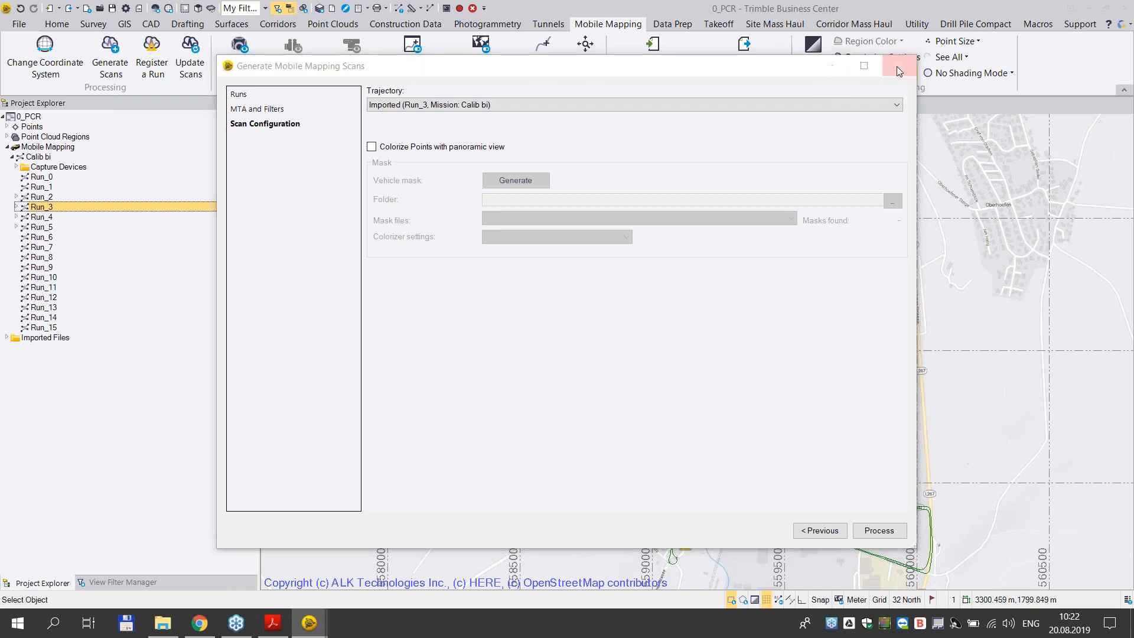
- Switch to the 1_PCR project and show the Run_3 laser scans in the 3D view
mouse_move(324, 631)
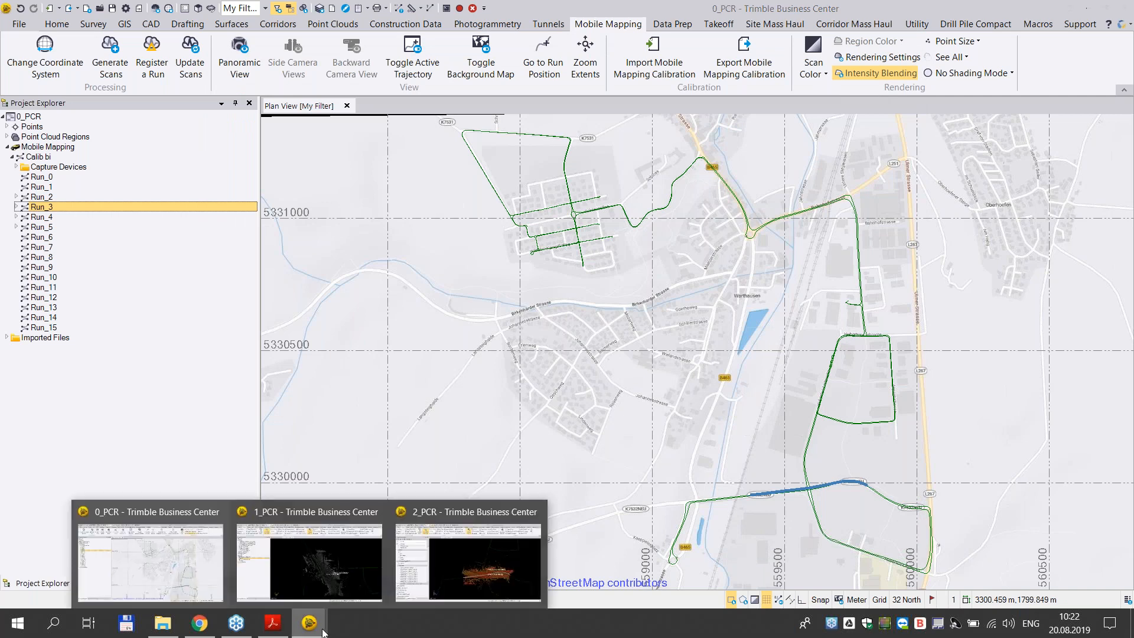
mouse_move(308, 564)
left_click(326, 578)
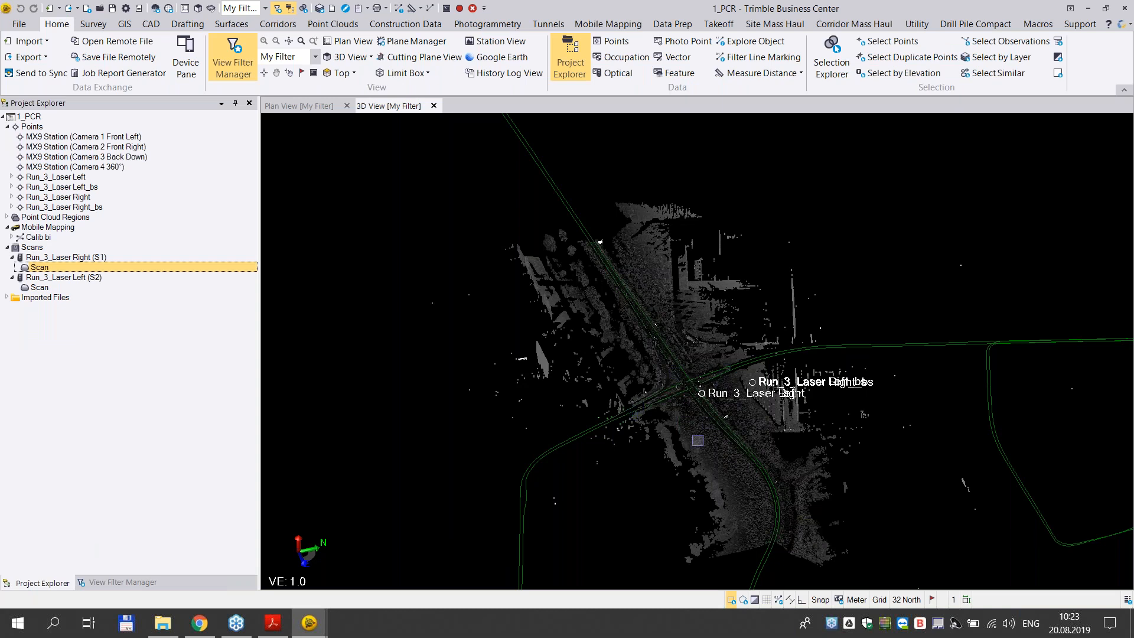
middle_click_drag(686, 427, 648, 405)
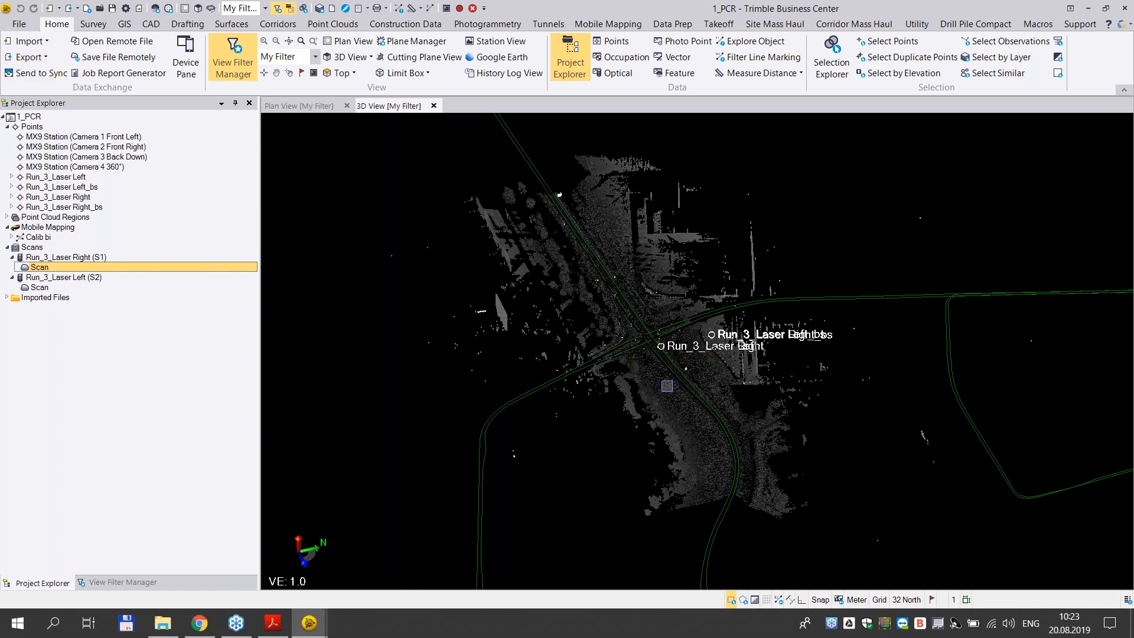
- Open the Import Format Editor and show the test preview of BC_GCP_crossing1_UTM32N-WGS84-ellips-H_.csv
left_click(47, 46)
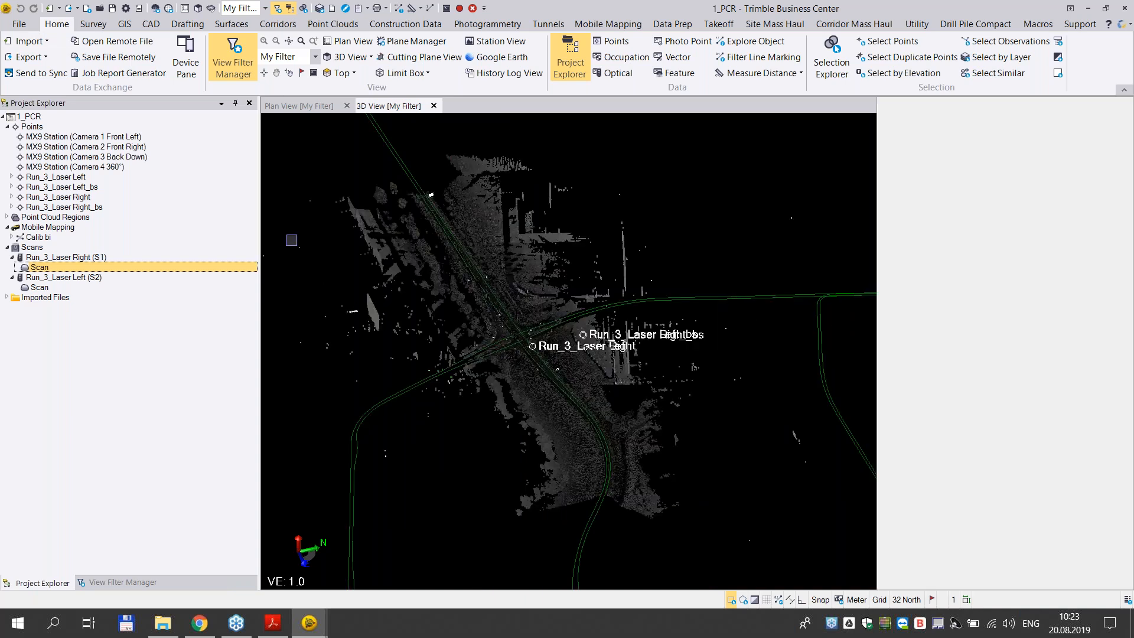
left_click(48, 44)
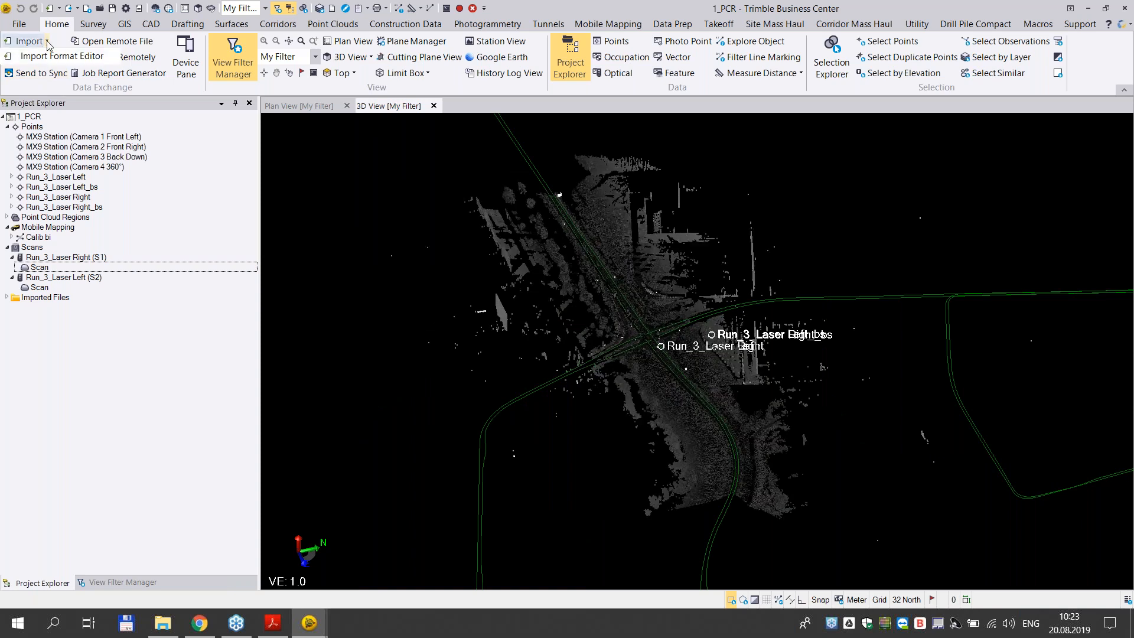
left_click(60, 59)
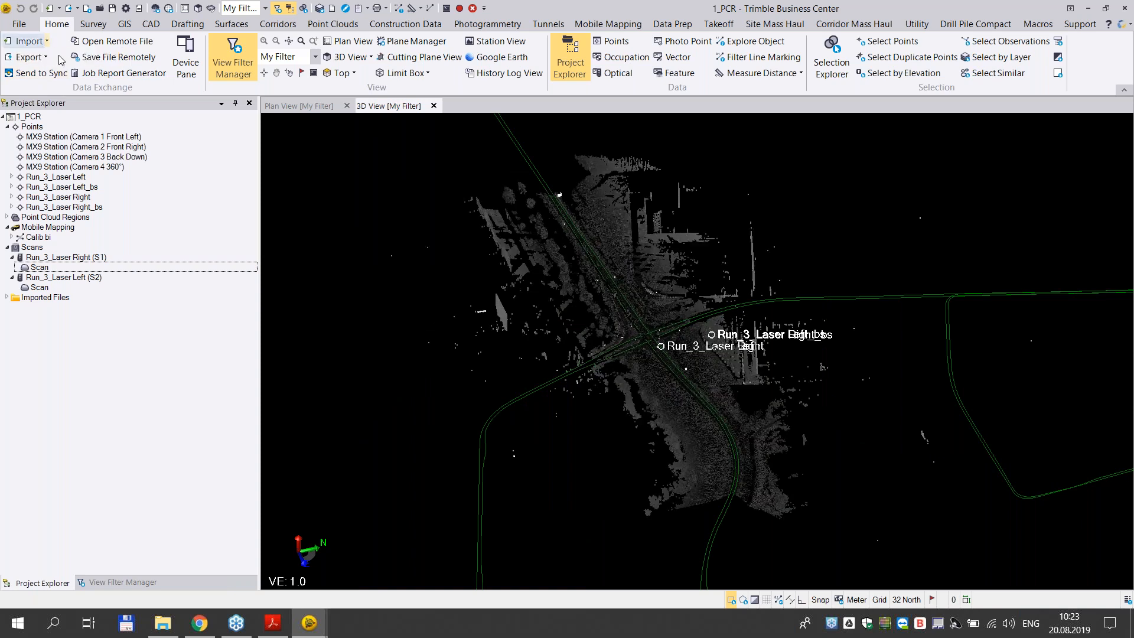
left_click(322, 296)
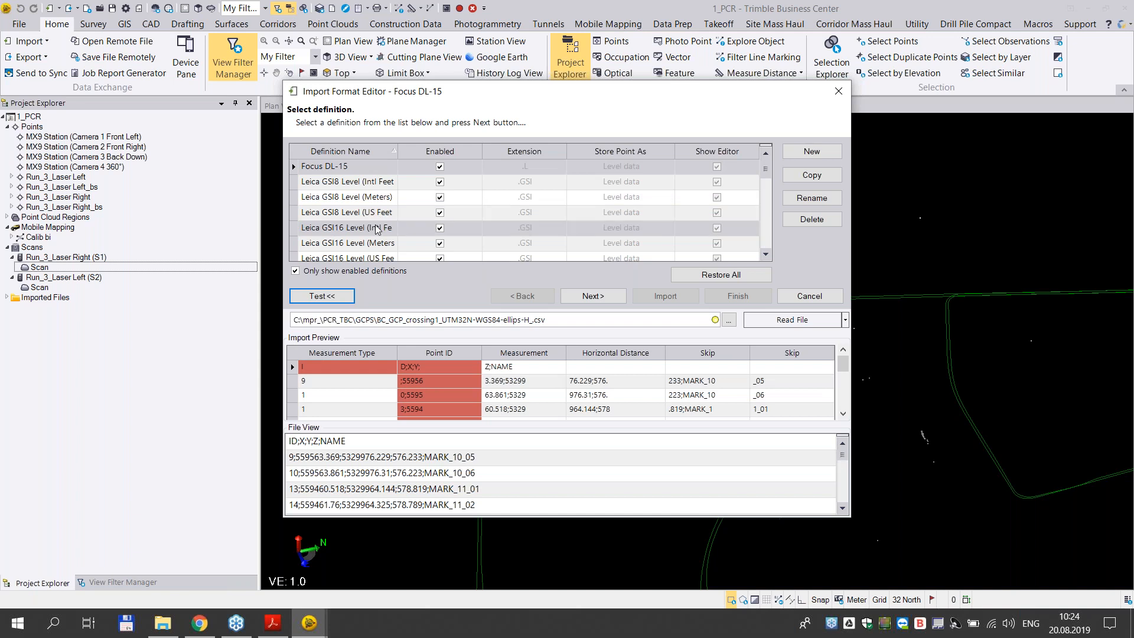
- Compare the P,E,N,elev,Code (Unknown) and P,E,N,h,Code (Control) import definitions, and select P,E,N,h,Code (Control)
scroll(376, 238, "down", 1)
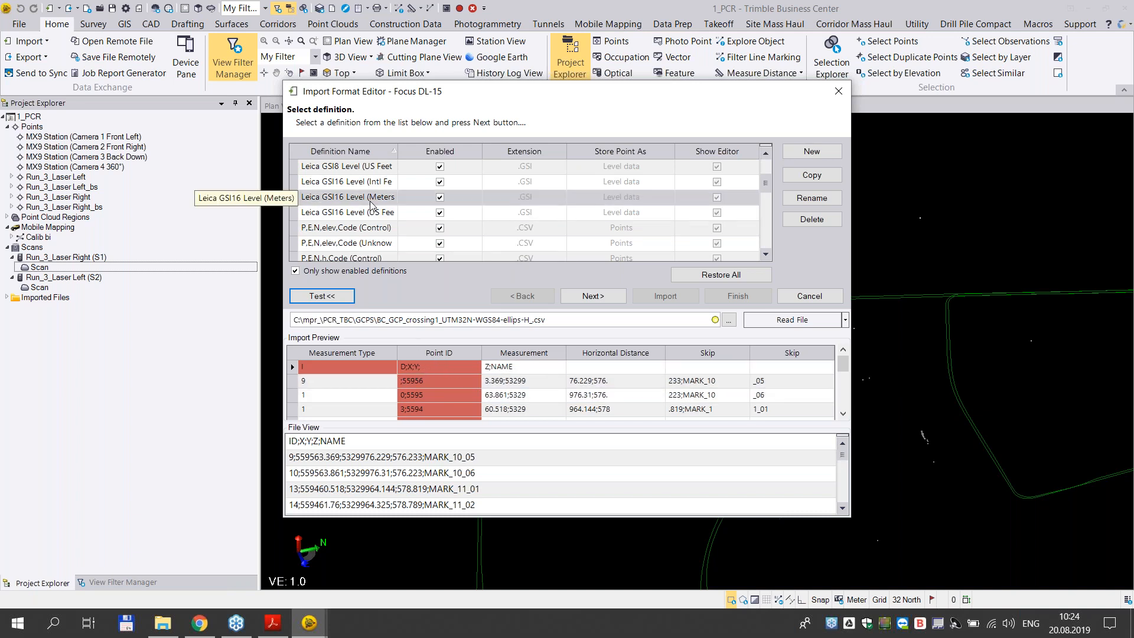
scroll(358, 216, "down", 1)
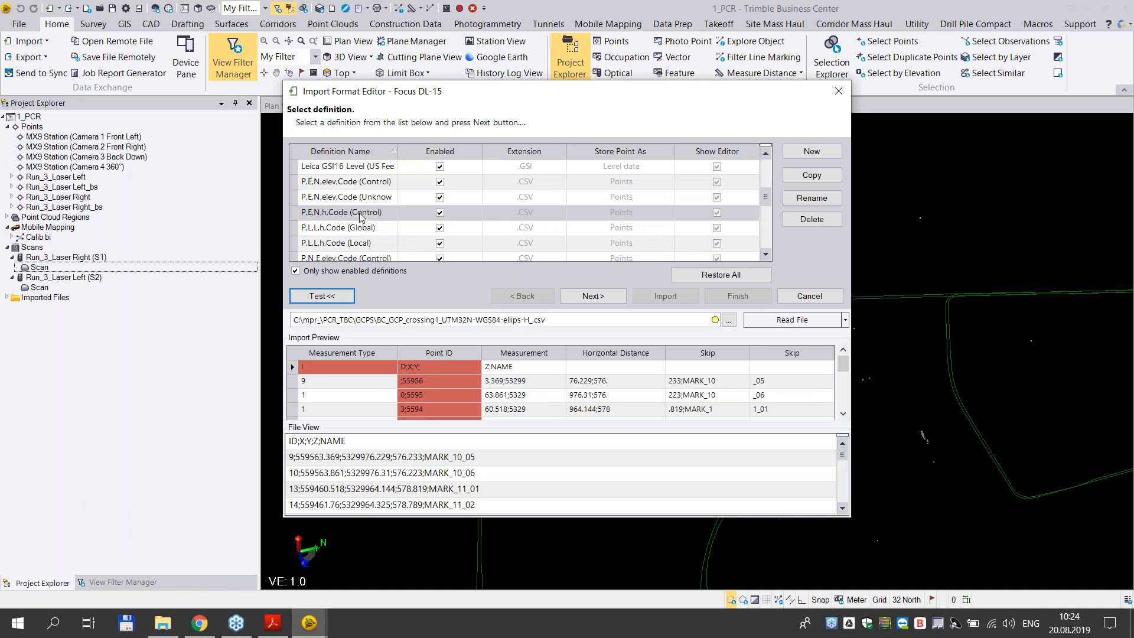
left_click(363, 198)
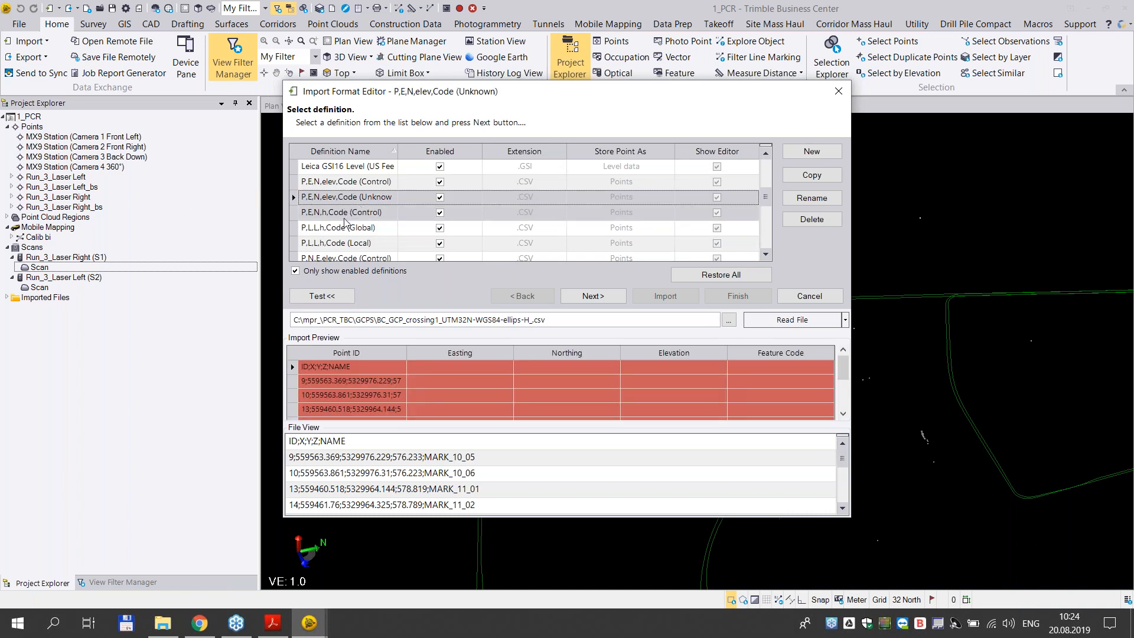
left_click(345, 213)
left_click(321, 199)
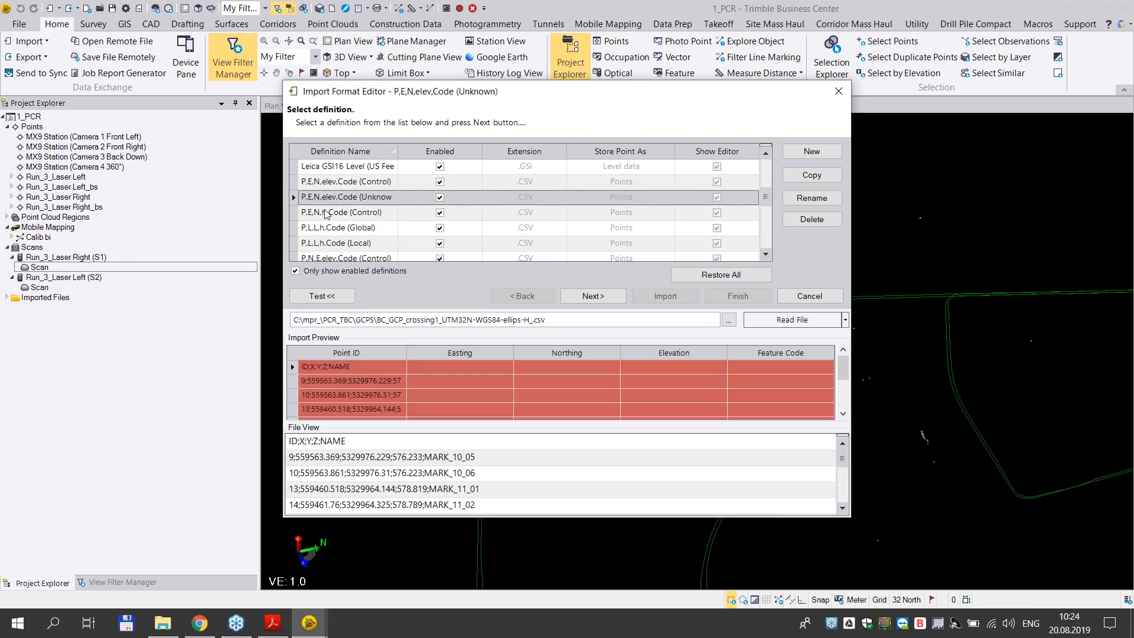
left_click(325, 213)
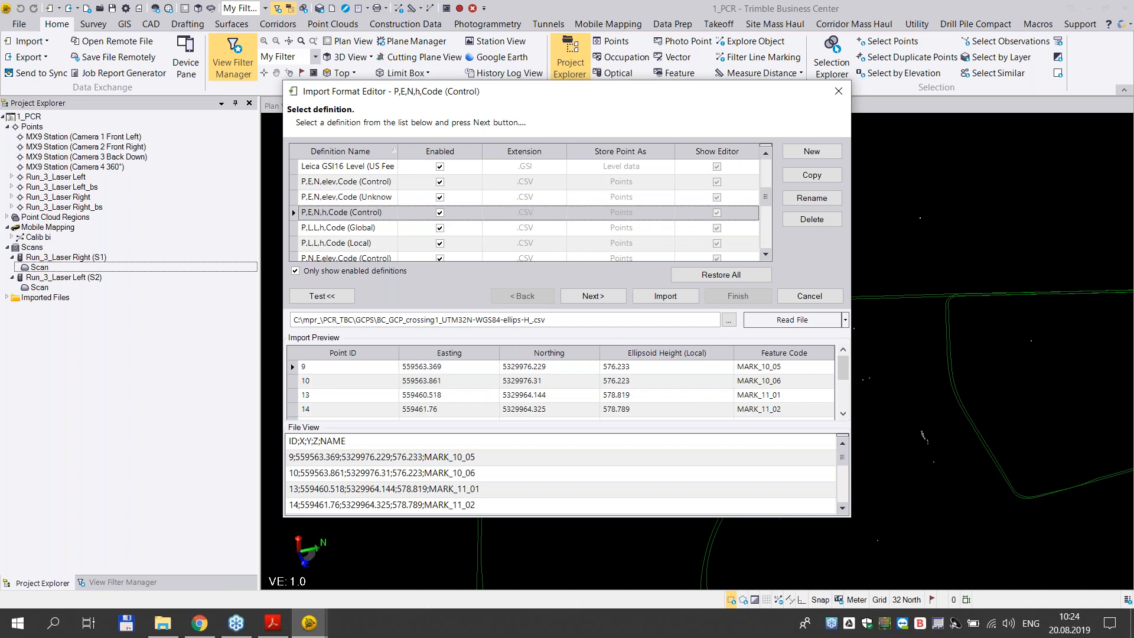
left_click(341, 201)
left_click(340, 211)
left_click(339, 201)
left_click(337, 211)
left_click(338, 210)
left_click(335, 198)
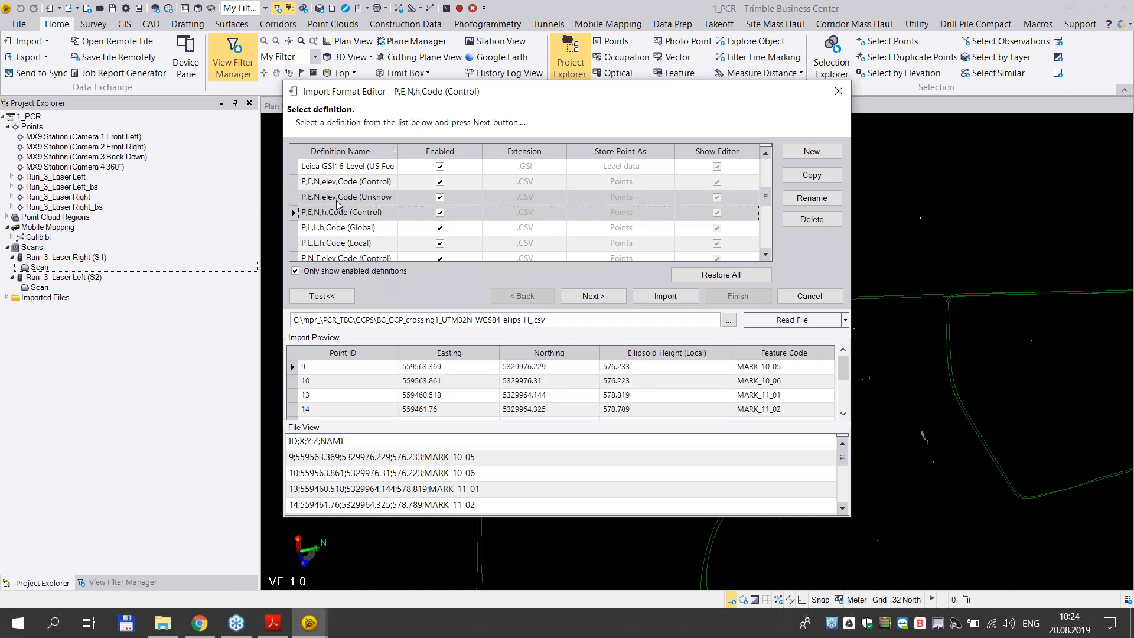
left_click(339, 211)
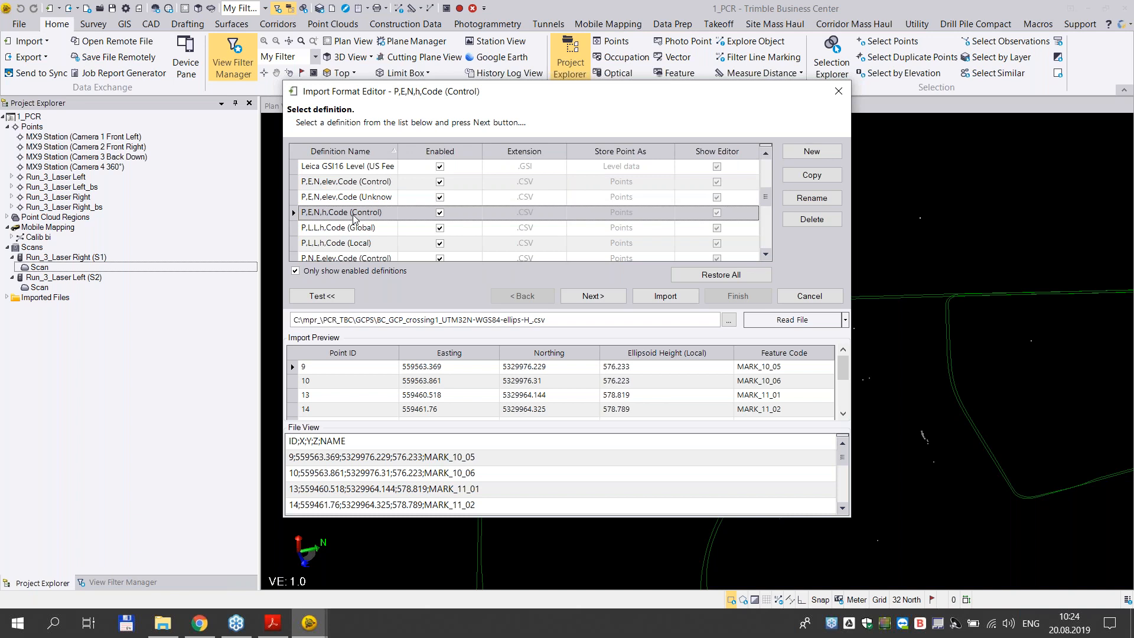
- Proceed to the definition's general properties, keep the coordinate quality at Control and import the ground control points
left_click(607, 302)
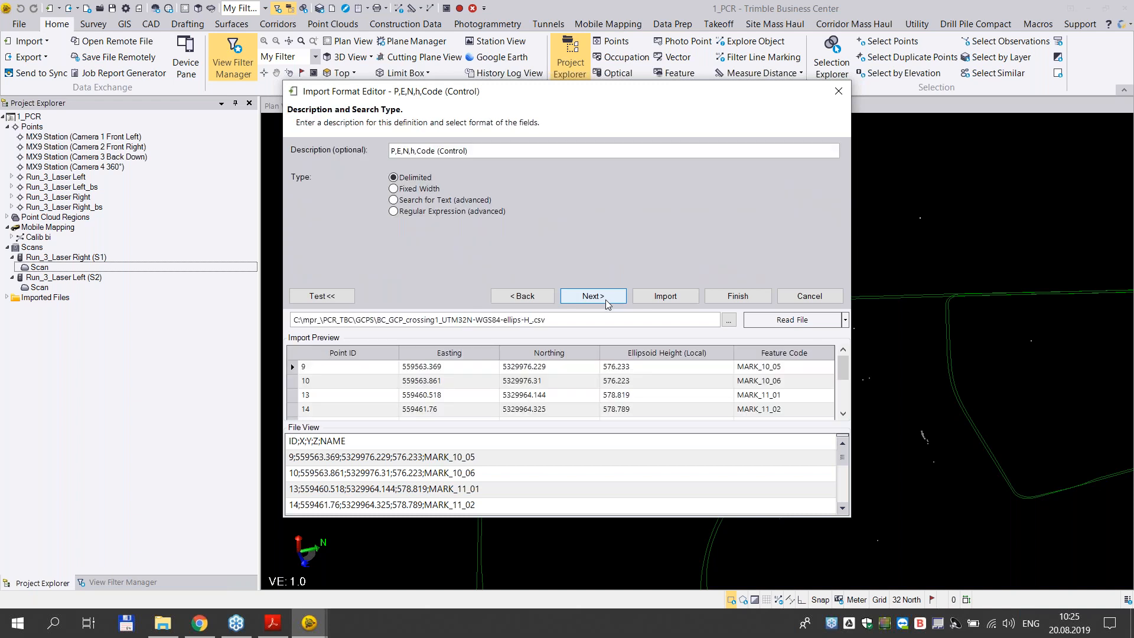
left_click(607, 302)
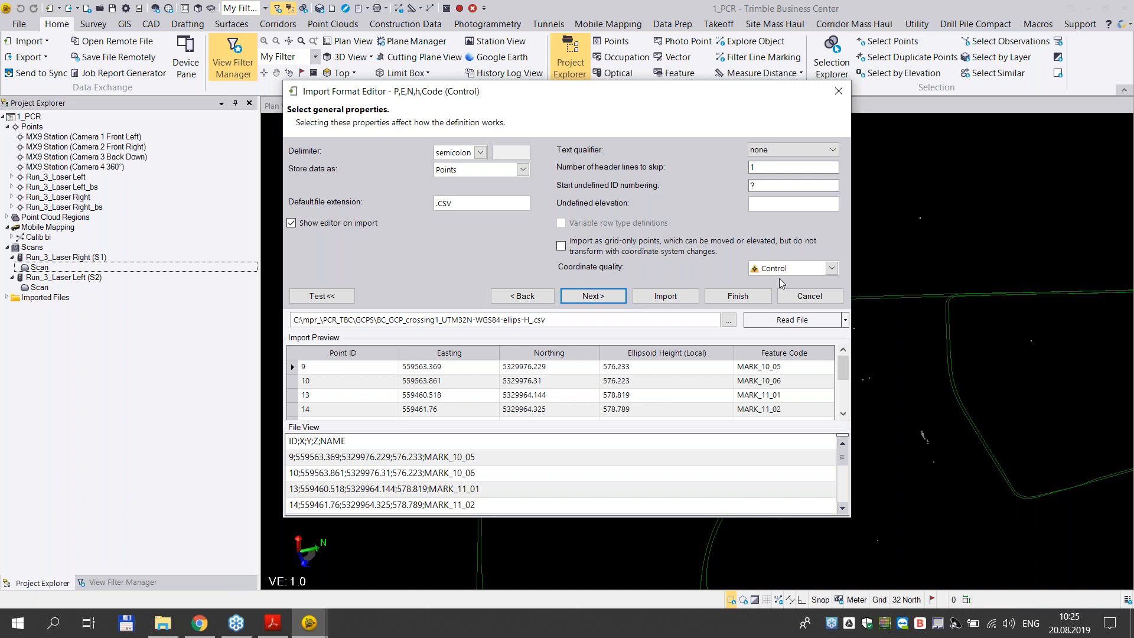
left_click(832, 269)
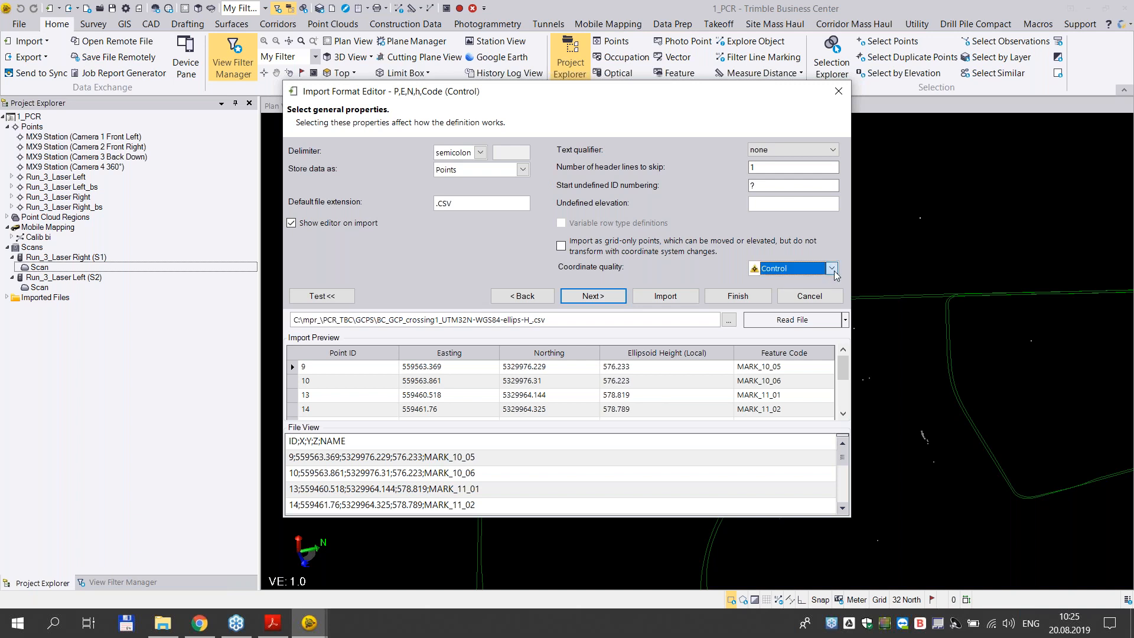
left_click(833, 271)
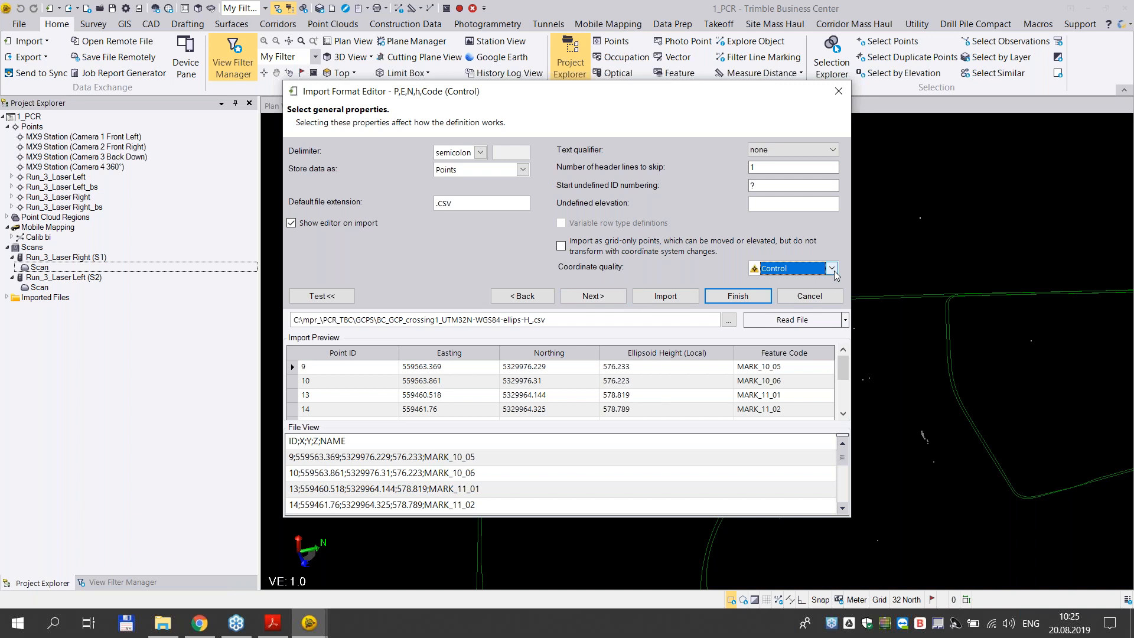
left_click(836, 275)
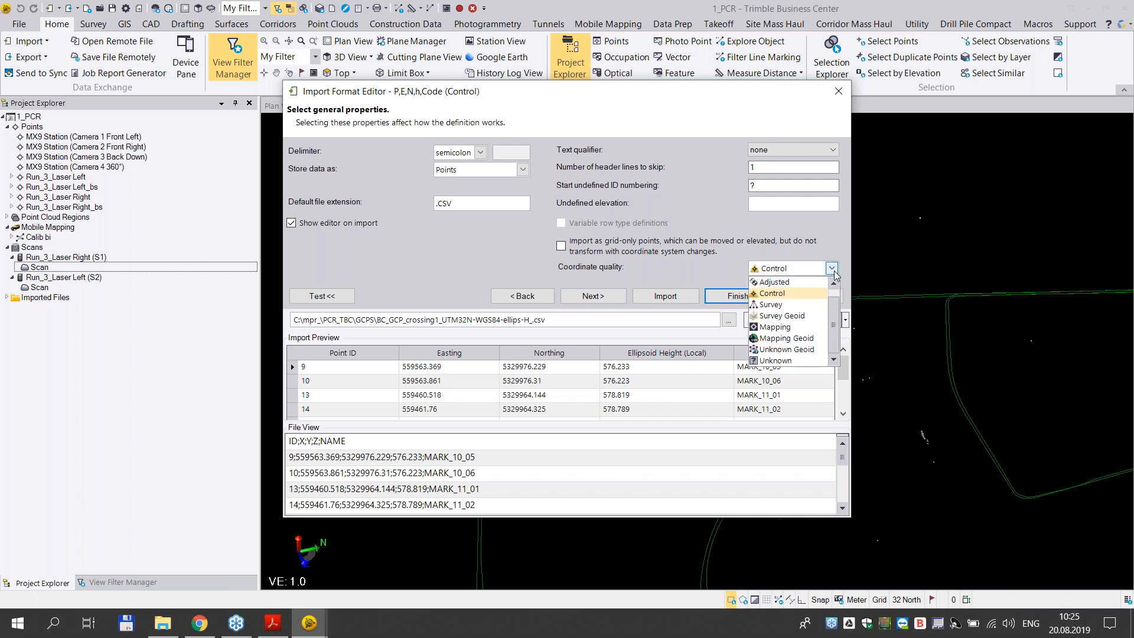
left_click(788, 295)
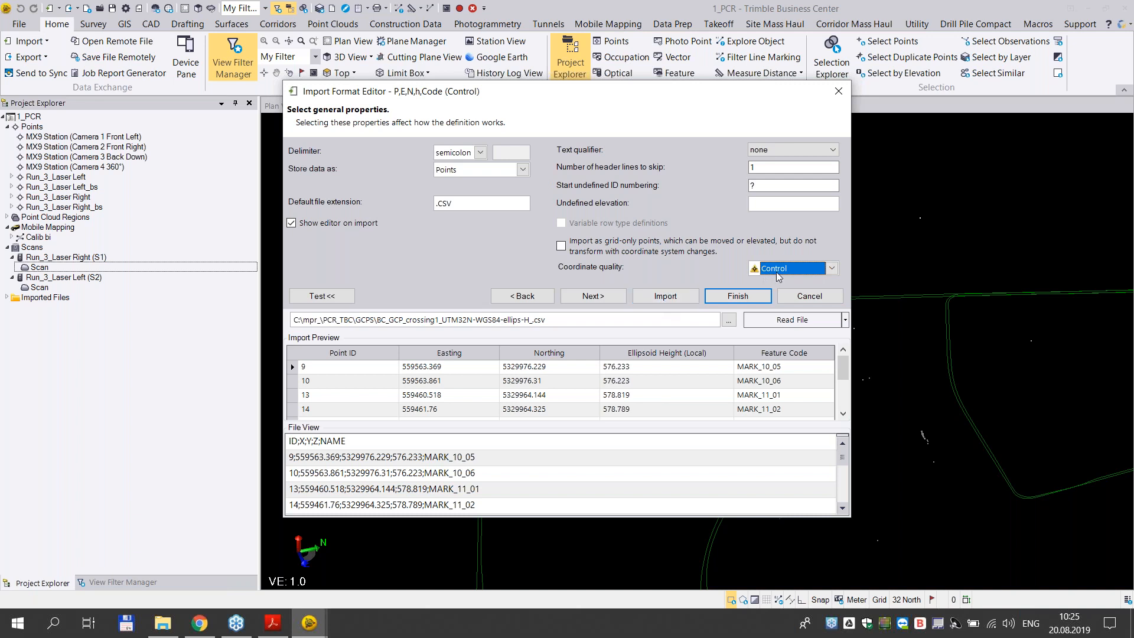
left_click(677, 297)
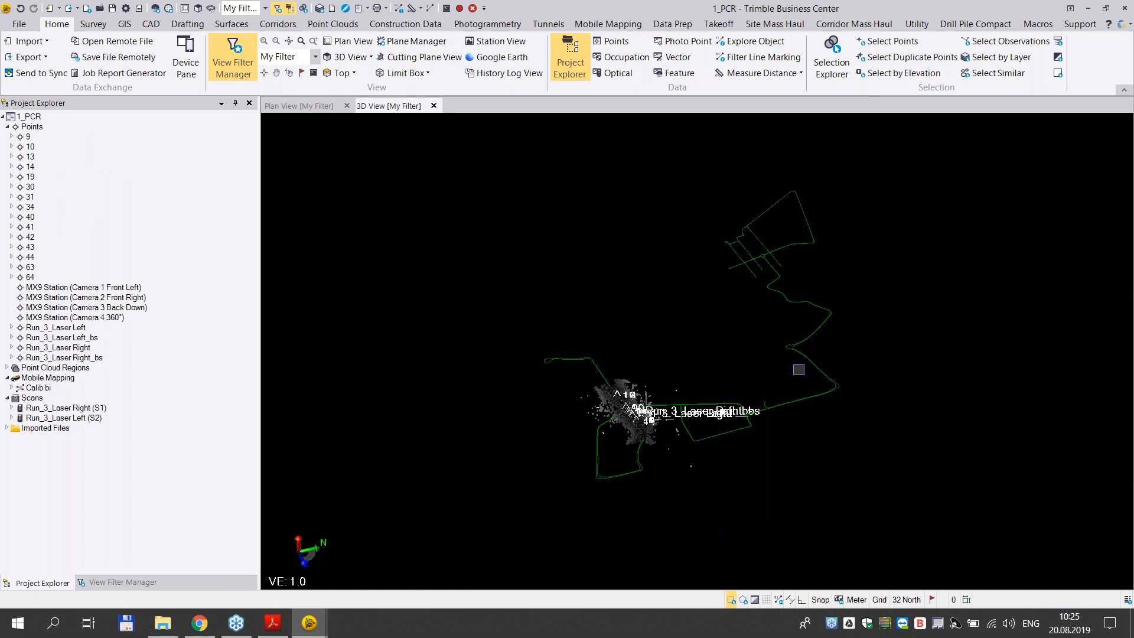
- Select the imported points 9 through 64 and assign them to a new layer
scroll(646, 422, "up", 5)
scroll(647, 416, "up", 3)
middle_click_drag(652, 342, 635, 305)
left_click(37, 145)
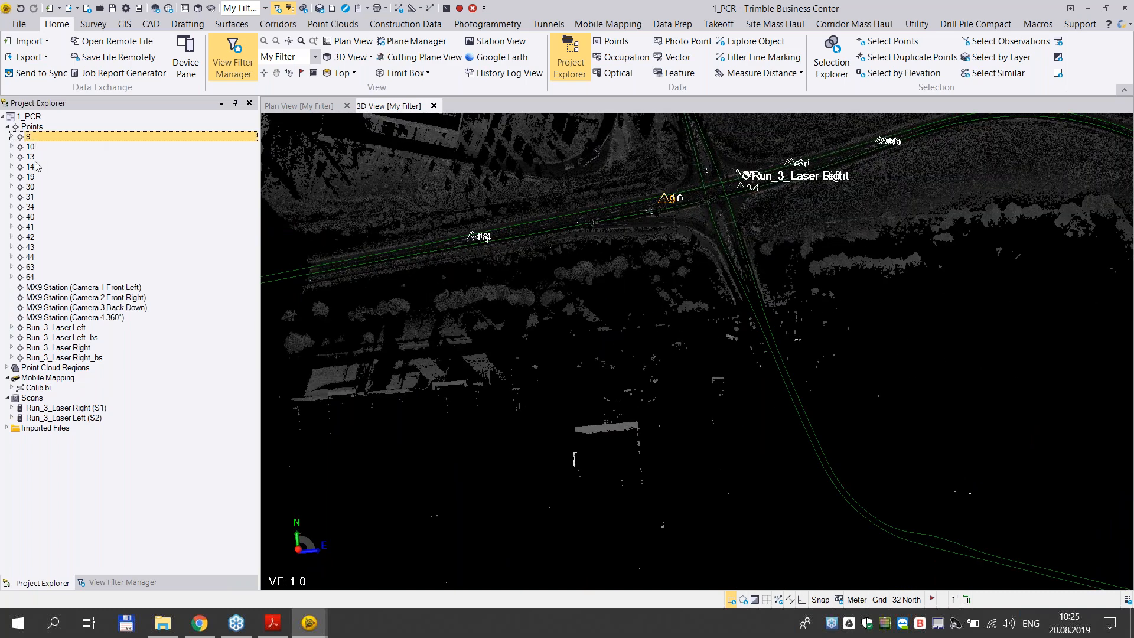
left_click(37, 277)
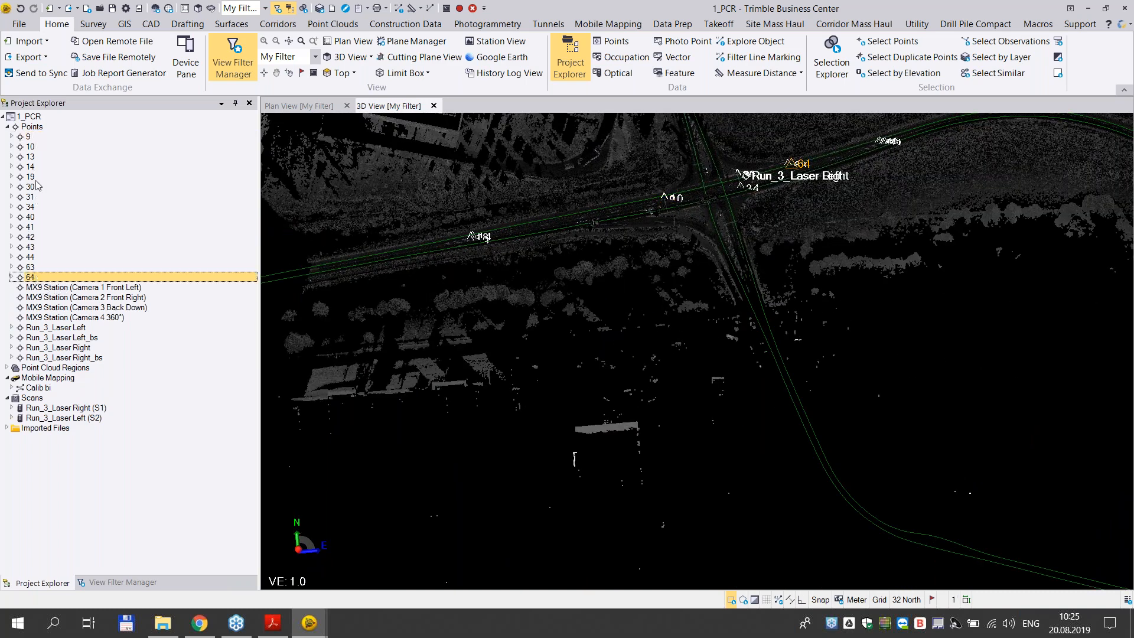
left_click(30, 141)
left_click(34, 277, "shift")
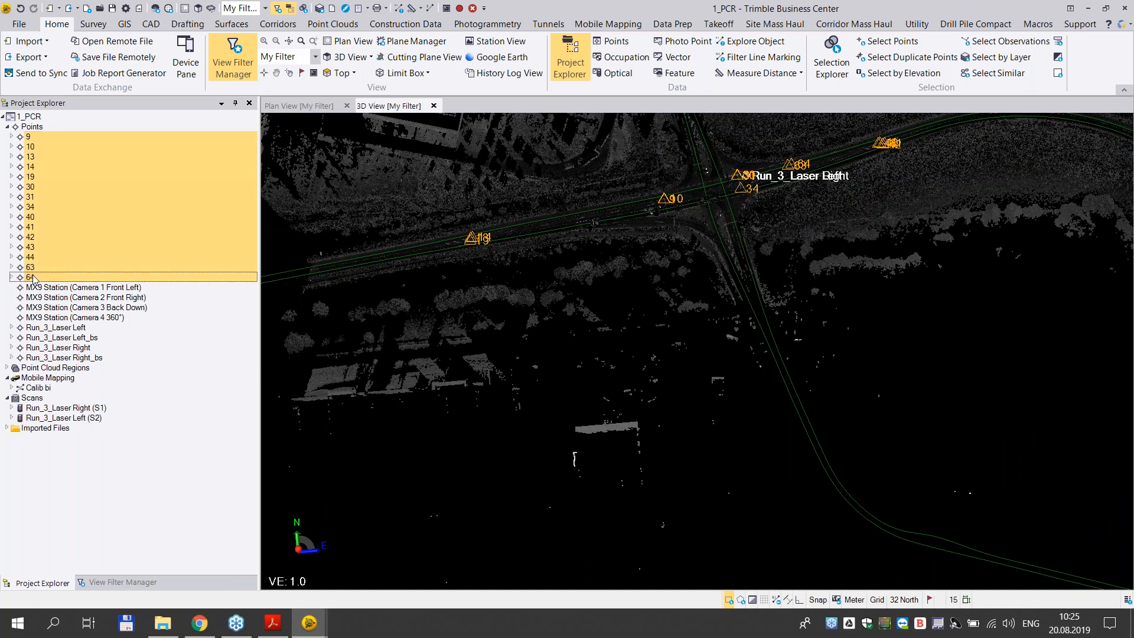
right_click(34, 277)
left_click(89, 496)
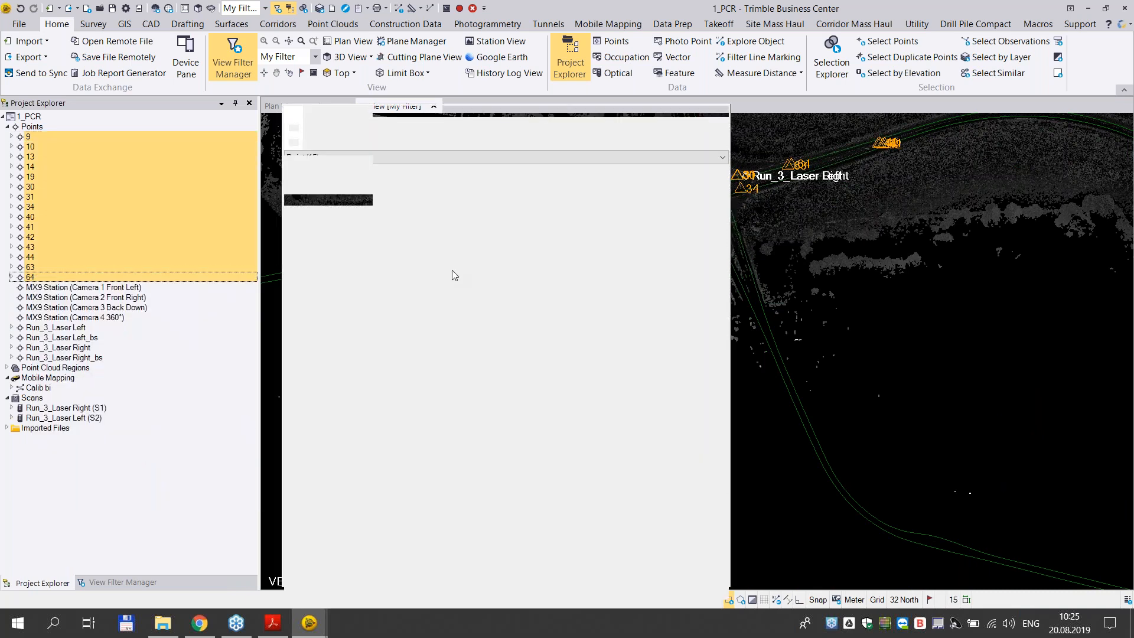
left_click(601, 246)
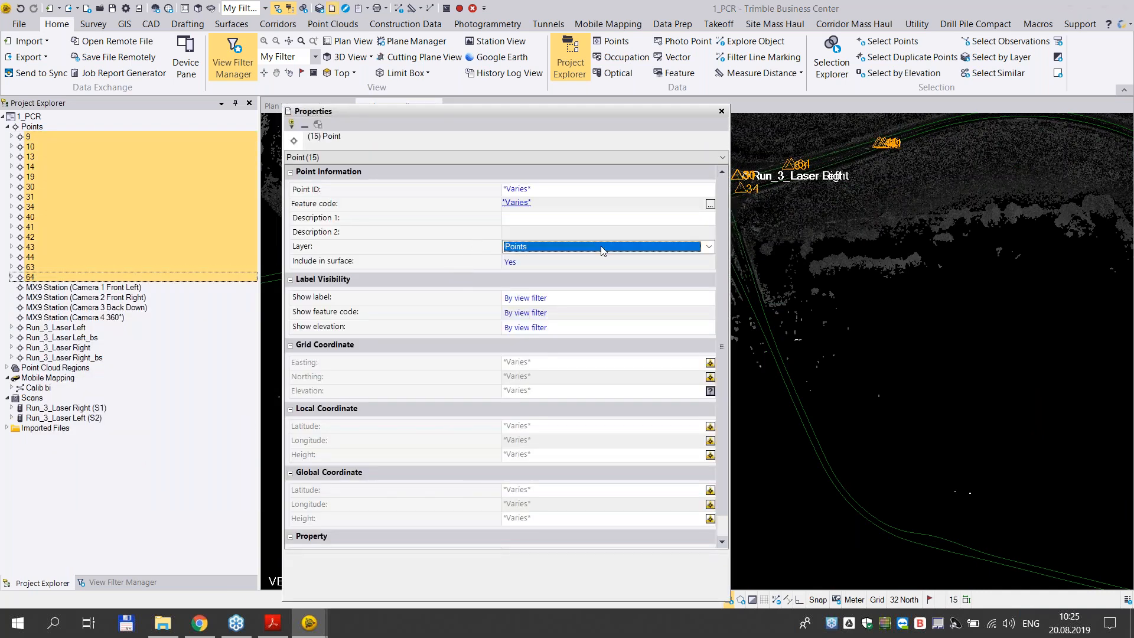
left_click(708, 246)
left_click(556, 401)
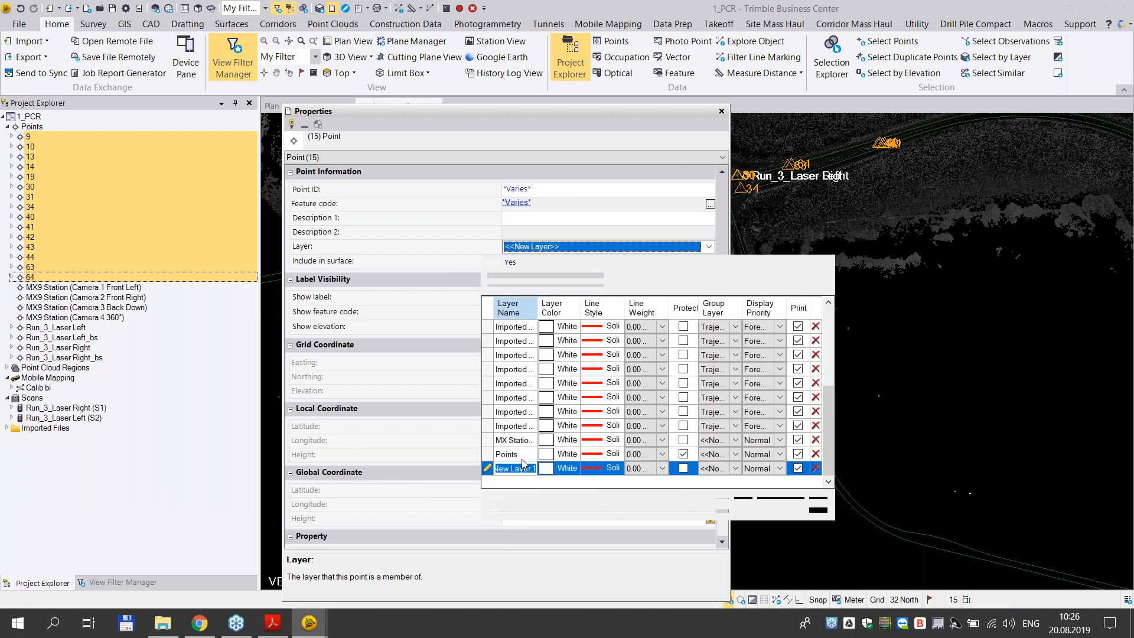
- Name the new layer GCP, set its color to cyan, and close the layer manager and point properties
left_click(519, 470)
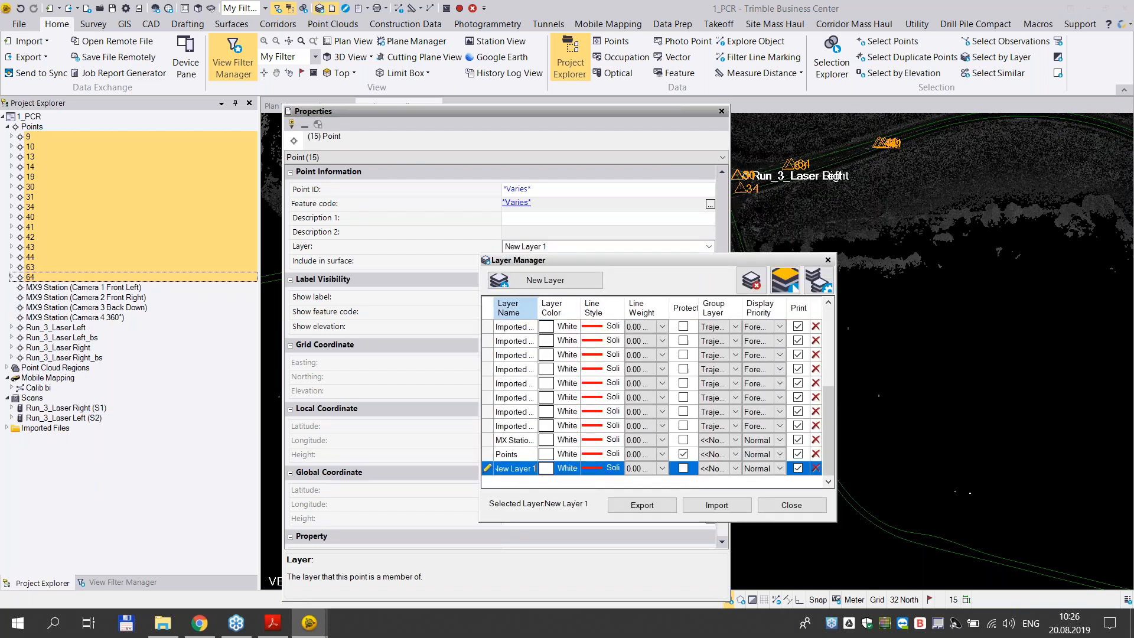
type("G")
left_click(544, 470)
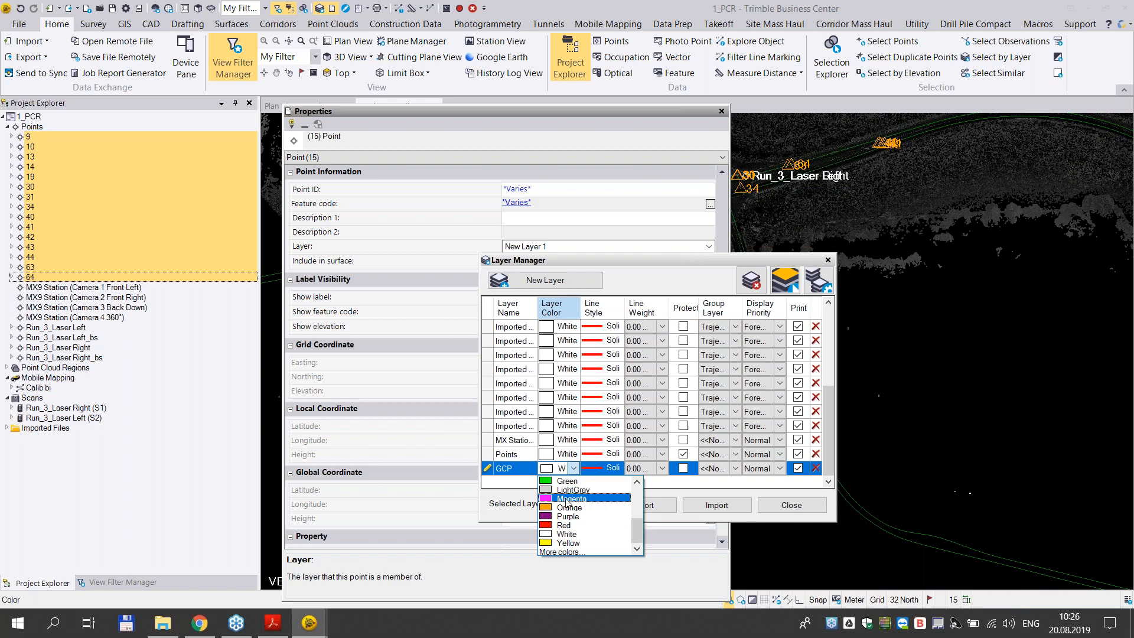
scroll(561, 502, "up", 3)
left_click(564, 488)
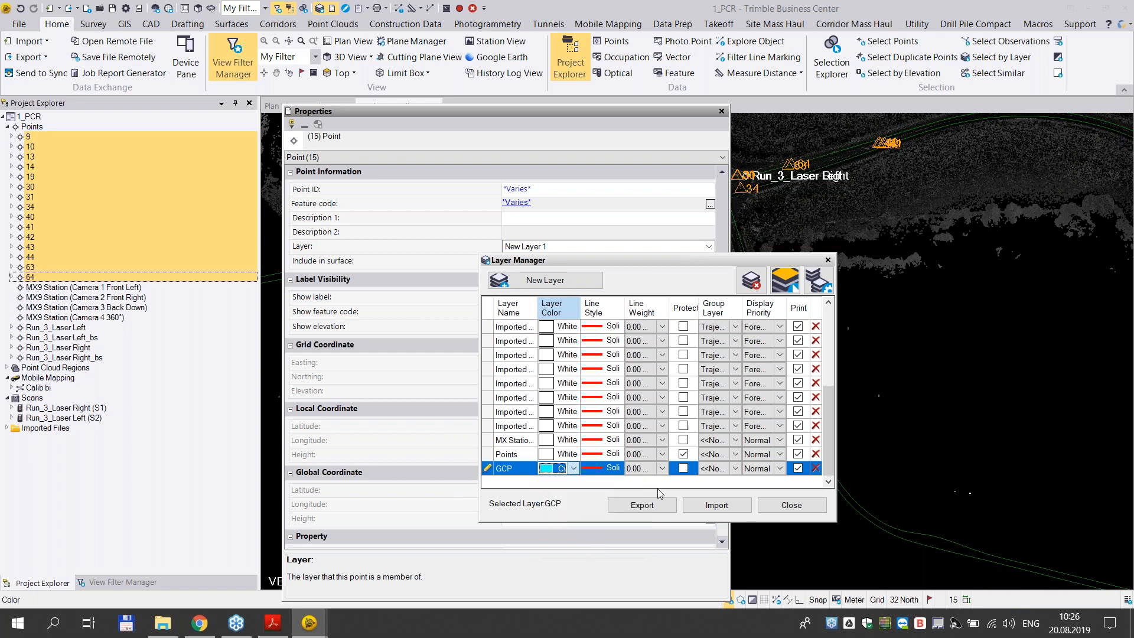
left_click(792, 505)
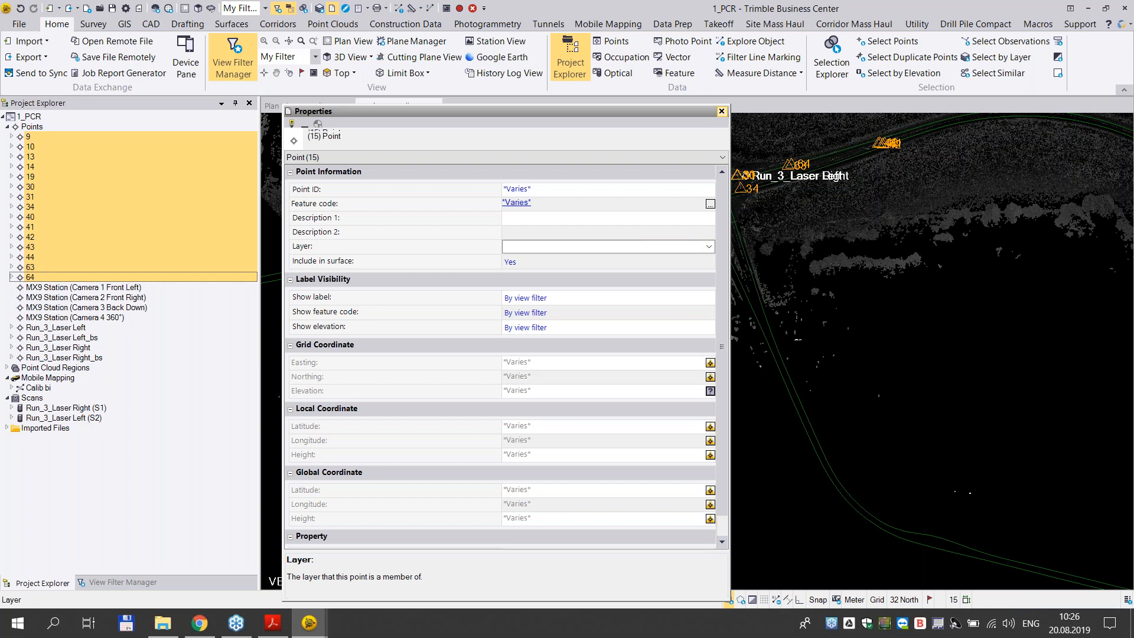
left_click(722, 112)
- Review the properties of point 9, including its layer and coordinates, and look over the control points in the 3D view
left_click(30, 138)
right_click(31, 137)
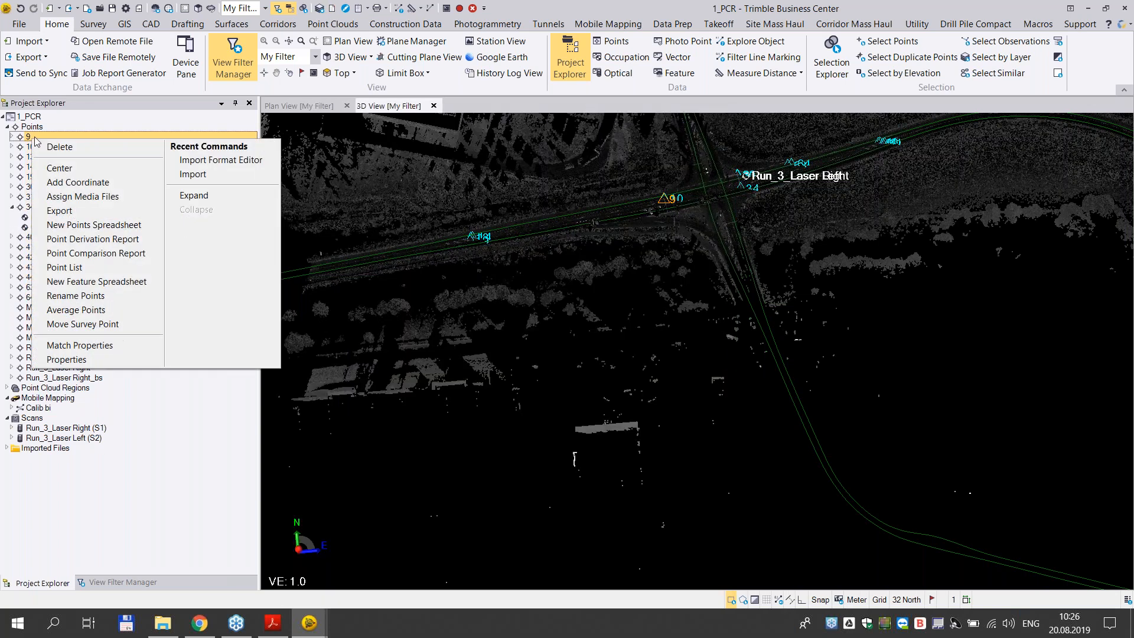
left_click(94, 360)
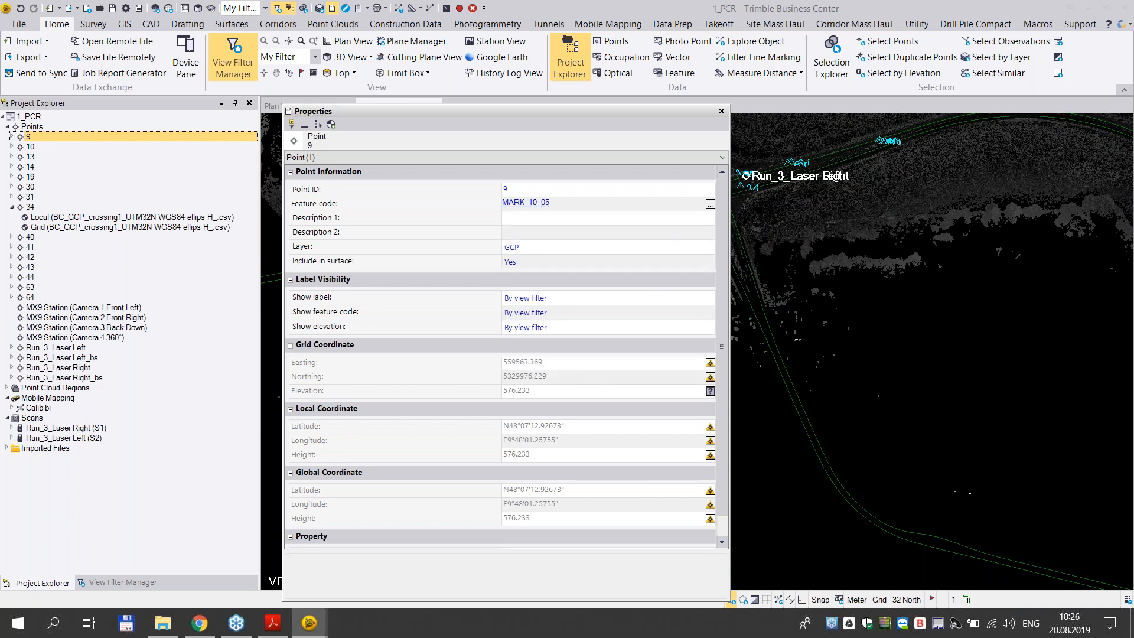
left_click(722, 112)
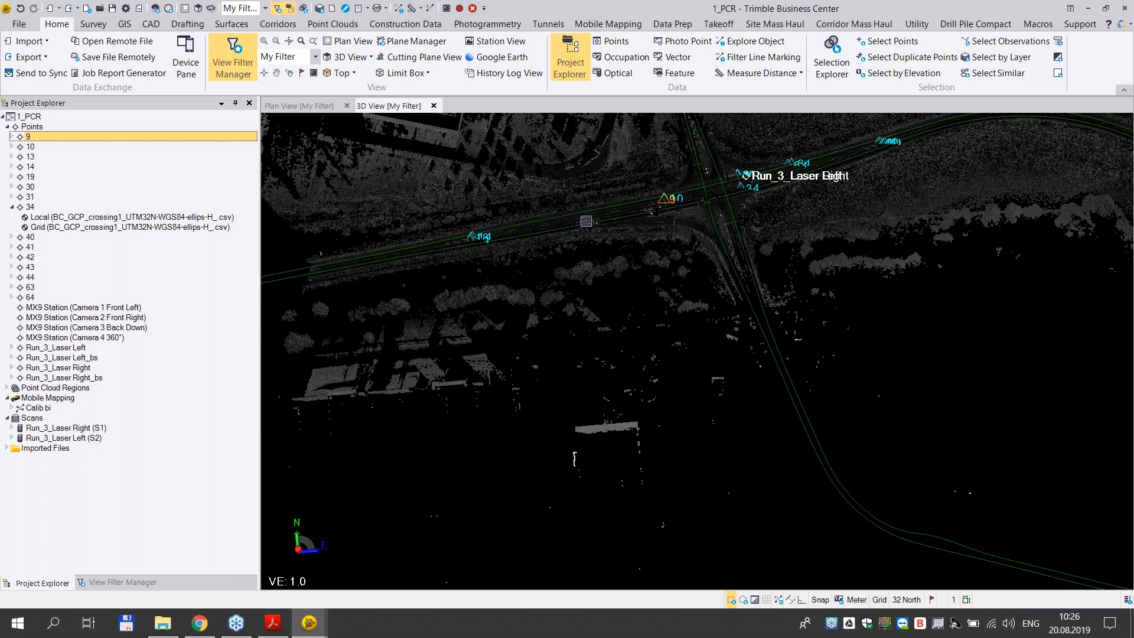
scroll(560, 219, "up", 3)
scroll(560, 220, "down", 2)
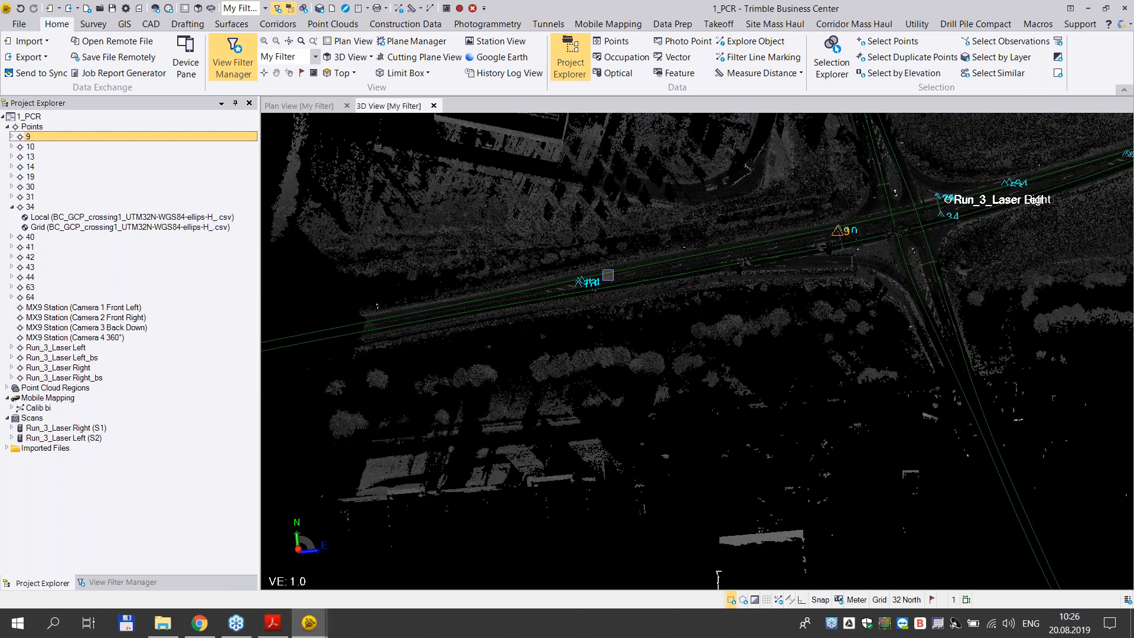
- Expand the Calib bi mission's runs under Mobile Mapping and start Register a Run for Run_3
middle_click_drag(817, 276, 631, 277)
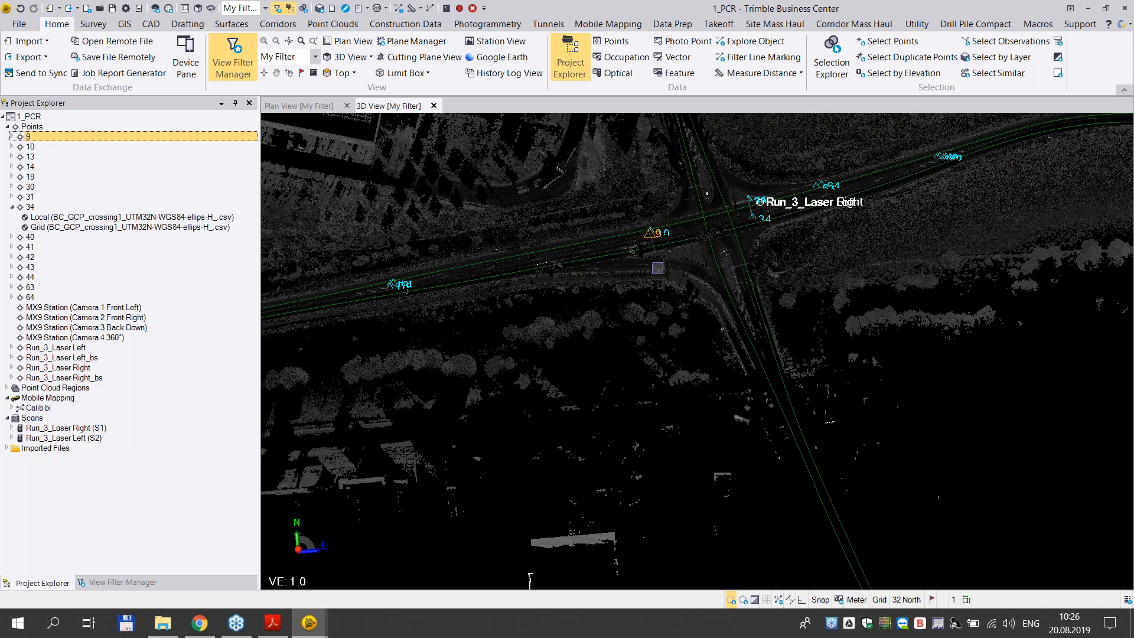
left_click(624, 25)
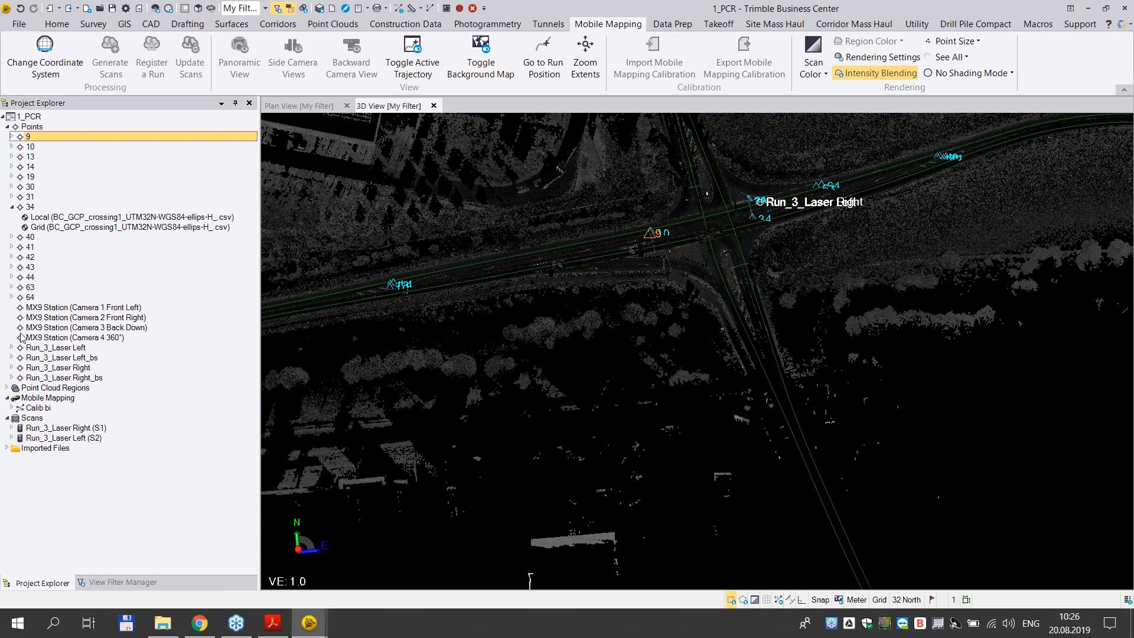
left_click(7, 388)
left_click(7, 407)
left_click(8, 407)
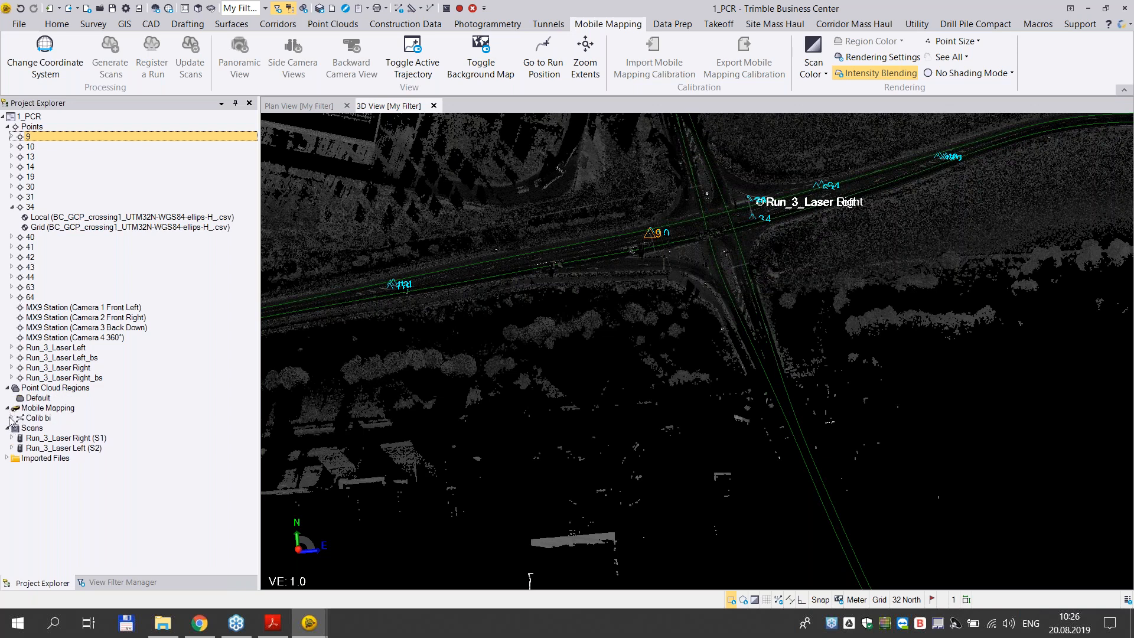
left_click(12, 418)
left_click(43, 467)
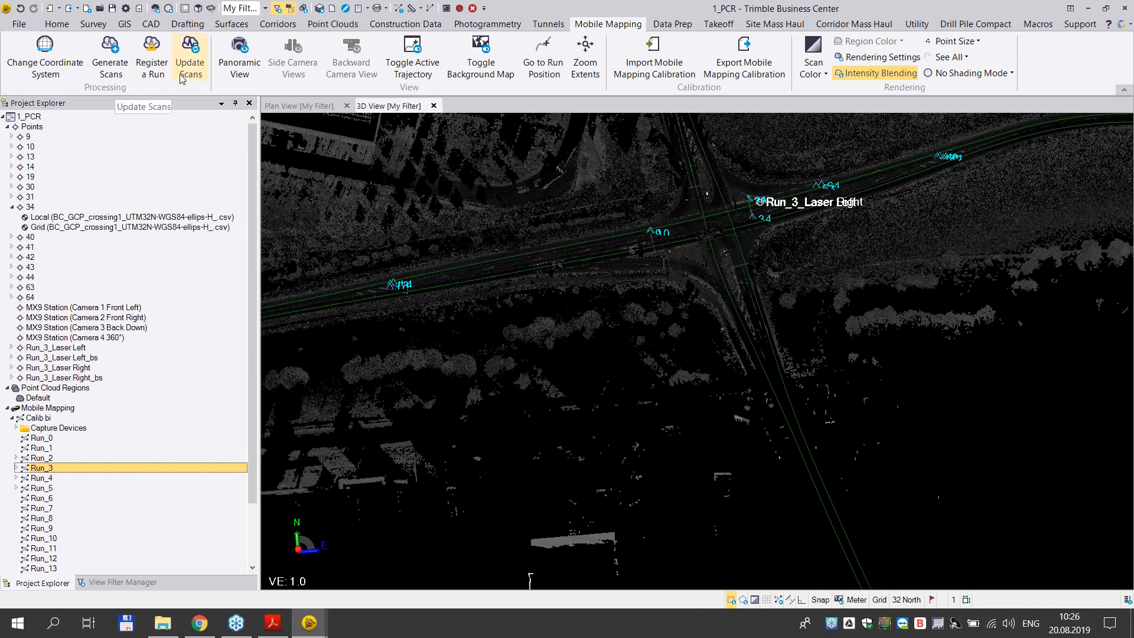
right_click(52, 469)
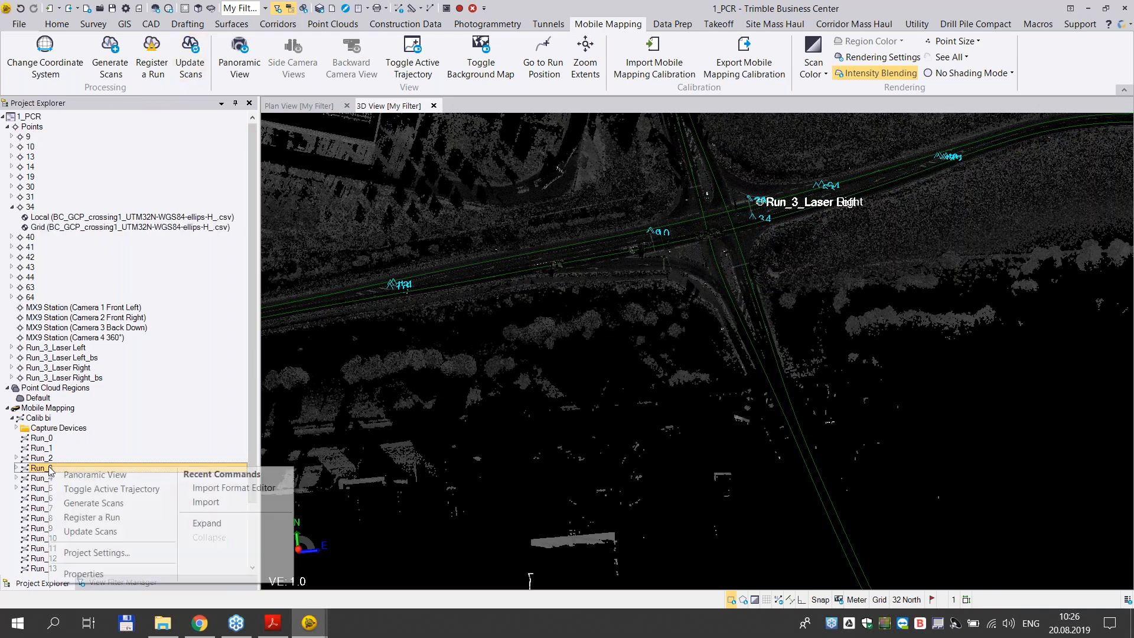
left_click(91, 517)
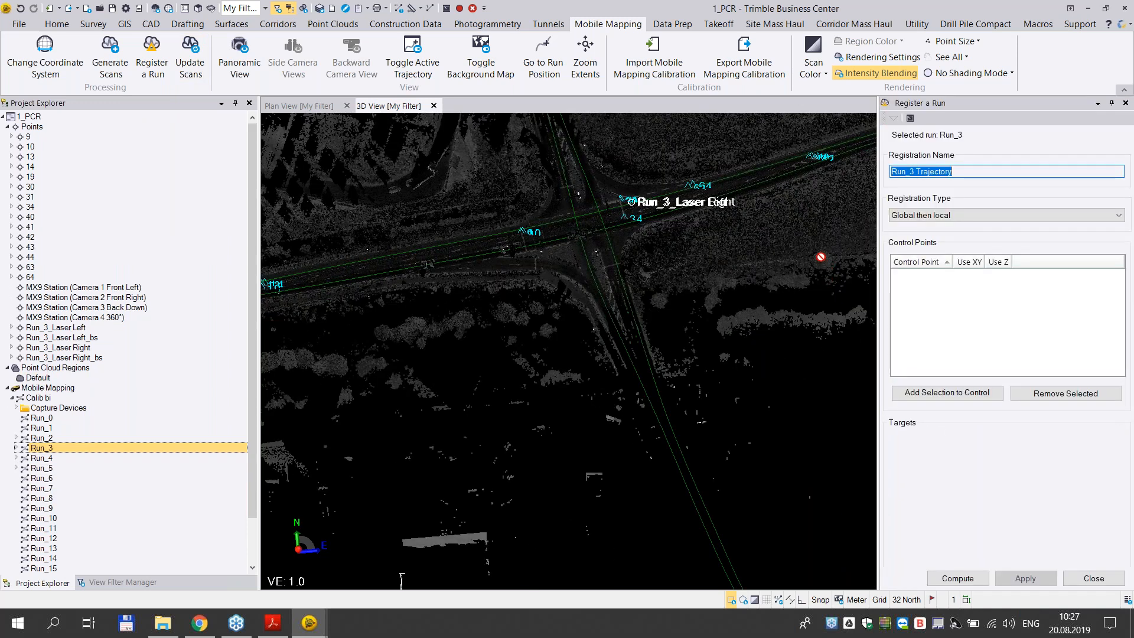
- Name the registration Run_3 Trajectory_reg
left_click(988, 171)
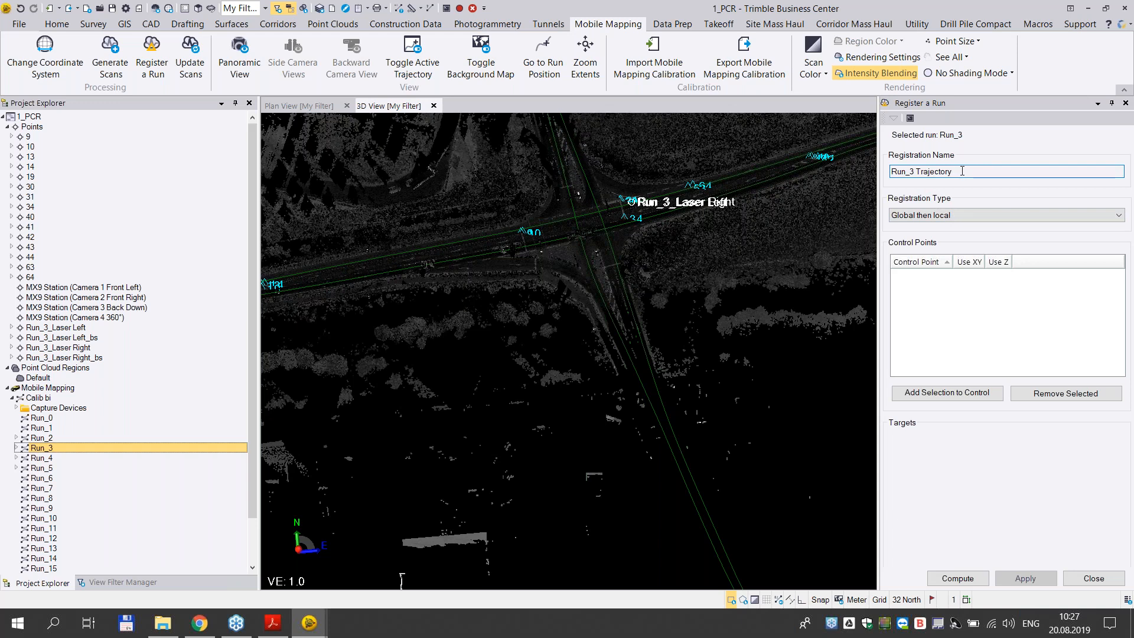
type("REG")
key("BackSpace")
key("BackSpace")
key("BackSpace")
type("reg")
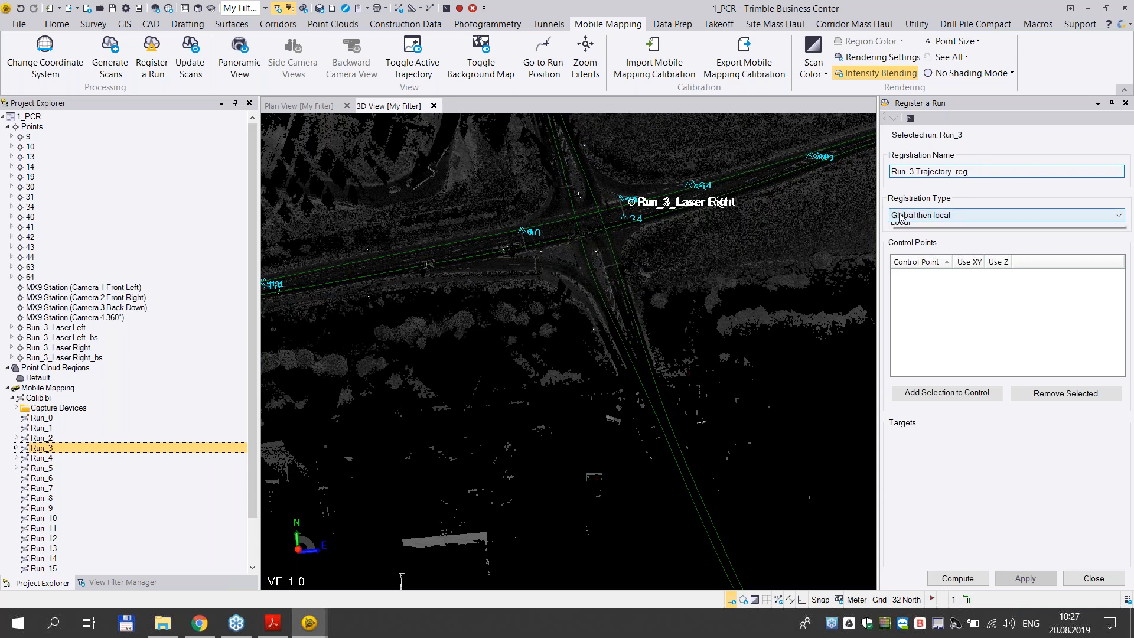
- Review the available registration types, switch to the slideshow in Chrome and advance to the Registration Type slide
left_click(891, 215)
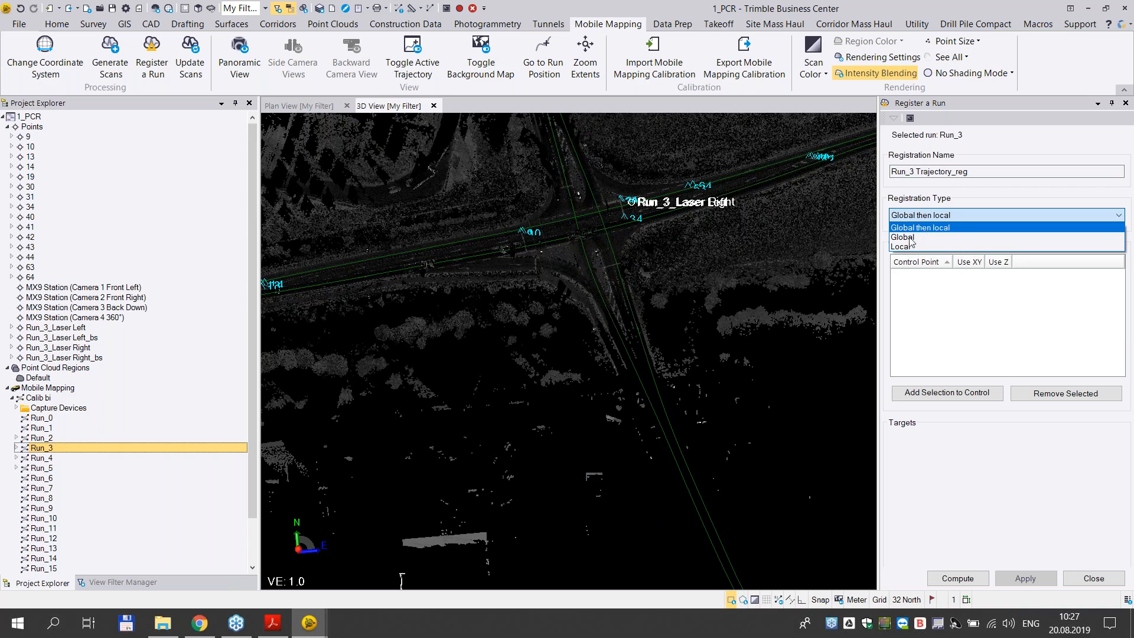
left_click(198, 625)
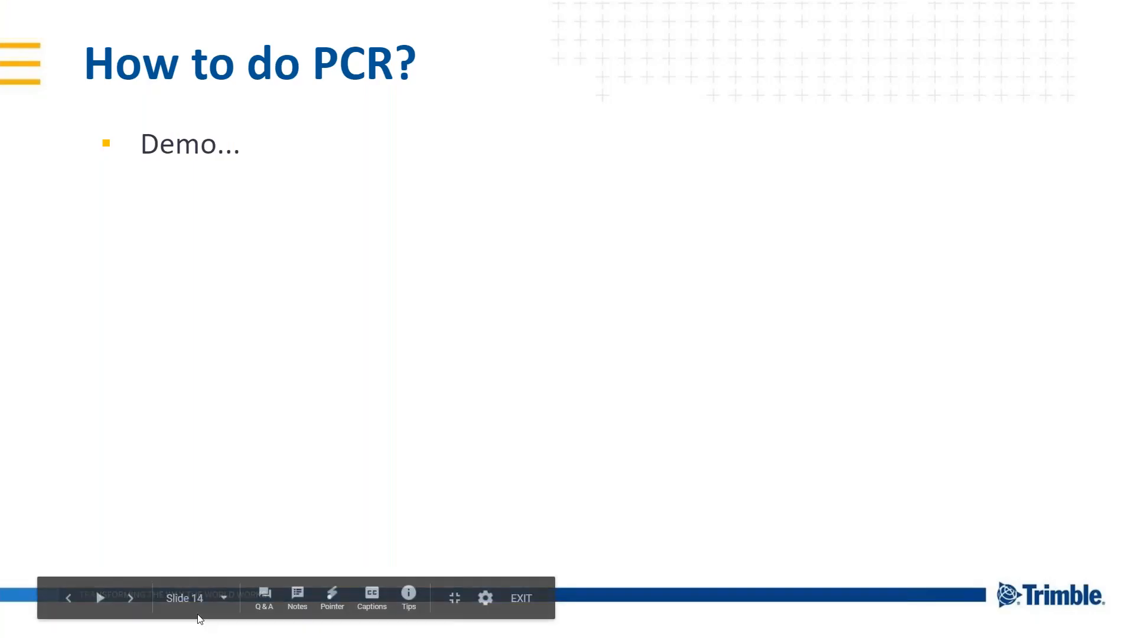
key("Right")
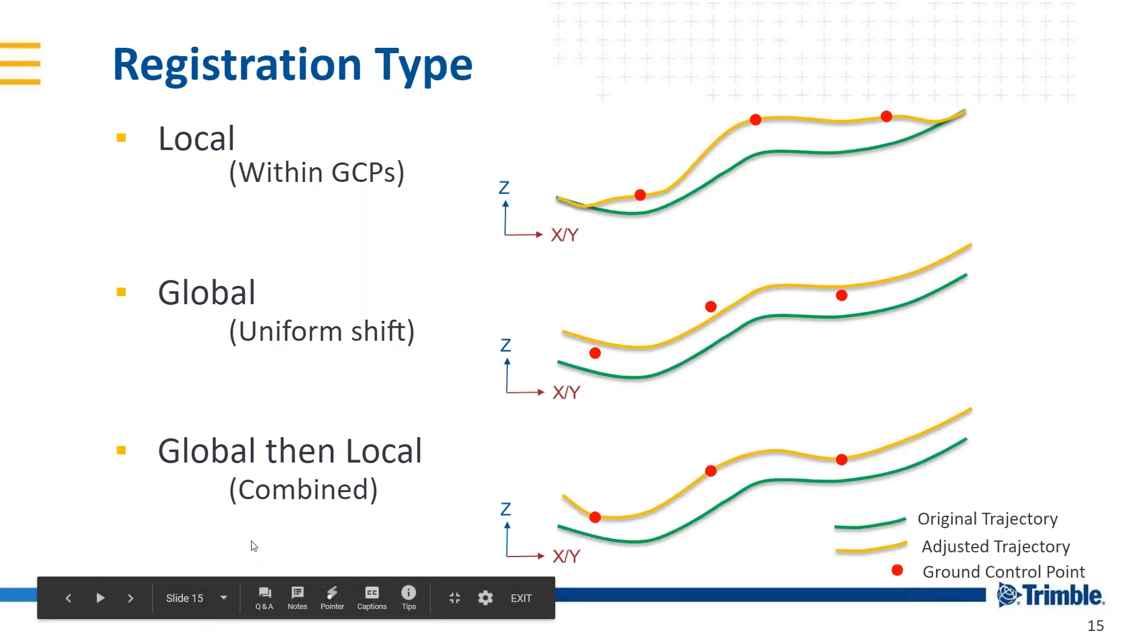
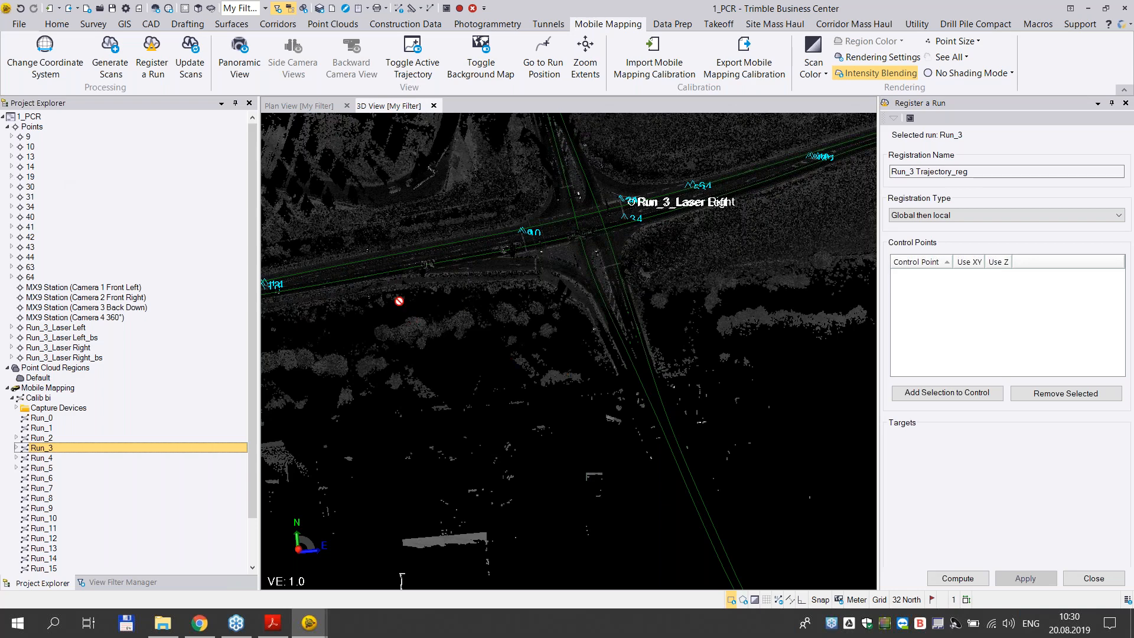
- Try a larger point size on the point cloud around control points 13 and 14, then restore the smaller size
scroll(467, 299, "up", 6)
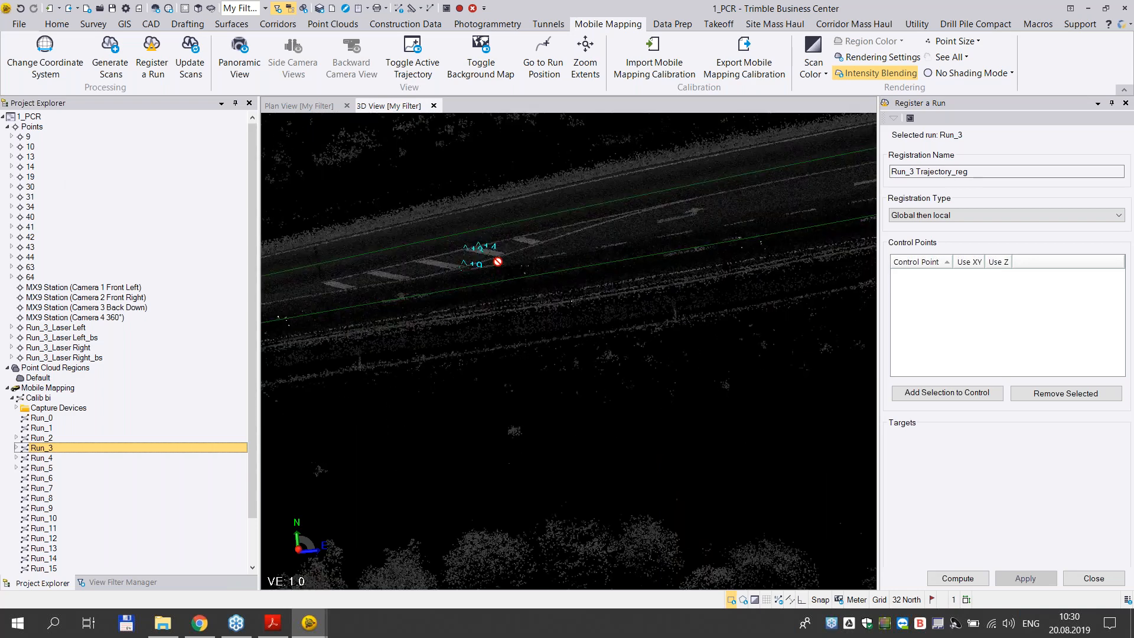
scroll(492, 247, "up", 5)
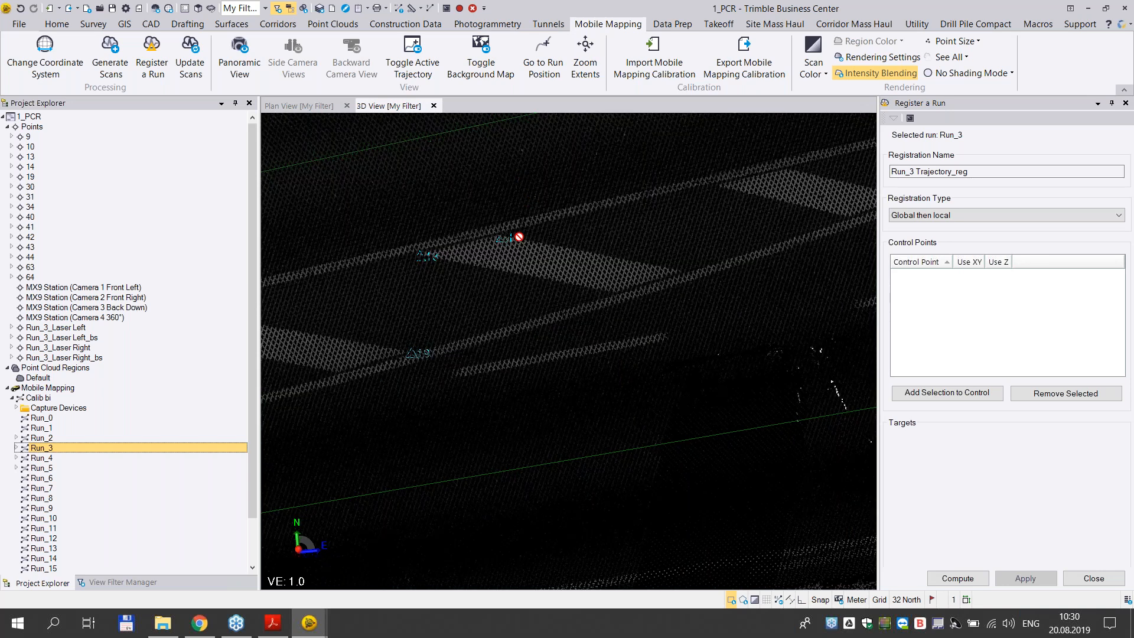
scroll(519, 237, "up", 2)
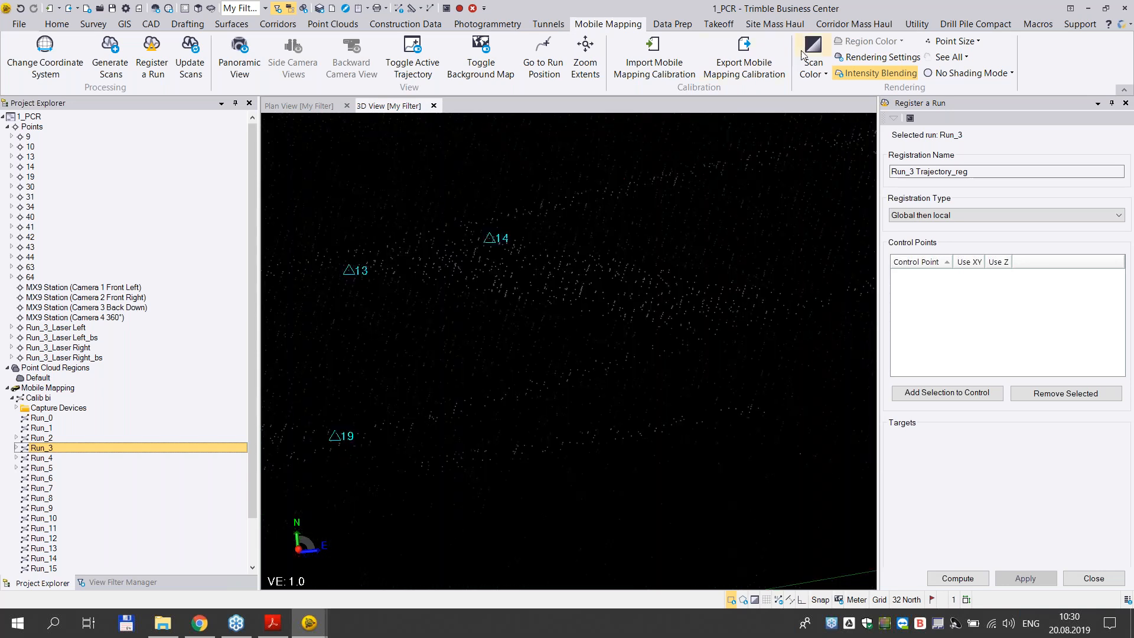
left_click(952, 43)
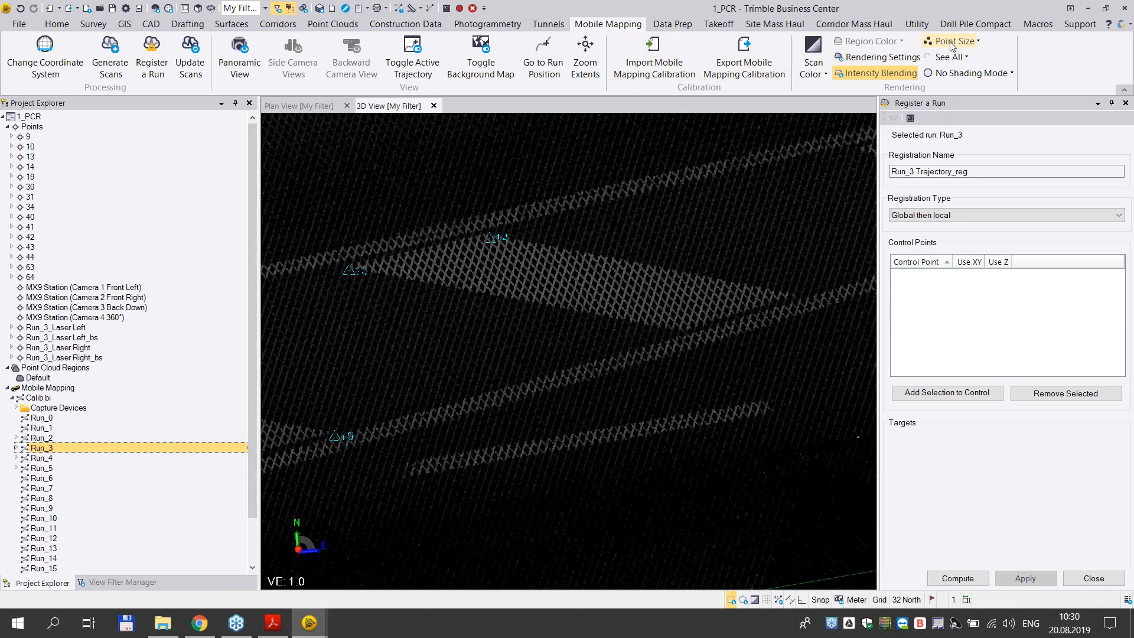
left_click(965, 43)
- Select points 14 and 10 in the project, checking their surroundings along the road in the 3D view
scroll(590, 283, "down", 2)
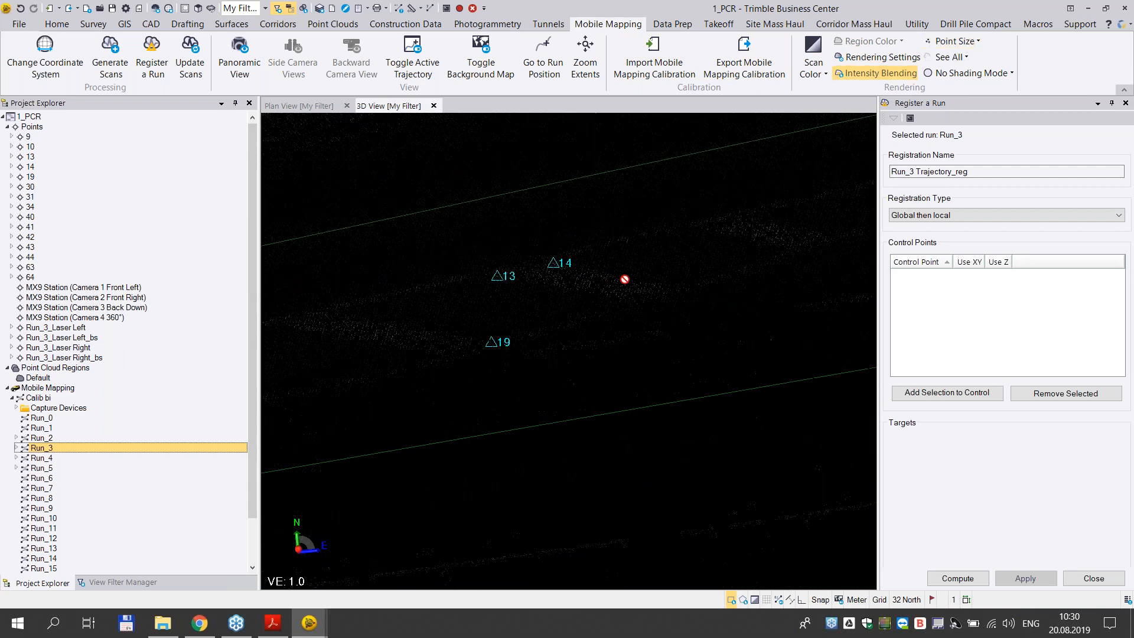
left_click(31, 167, "ctrl")
scroll(738, 283, "down", 3)
middle_click_drag(839, 232, 254, 285)
scroll(628, 267, "down", 3)
middle_click_drag(627, 269, 354, 433)
scroll(707, 240, "up", 3)
scroll(522, 300, "up", 1)
scroll(522, 301, "up", 3)
middle_click_drag(513, 313, 608, 334)
scroll(613, 336, "up", 4)
scroll(615, 337, "down", 2)
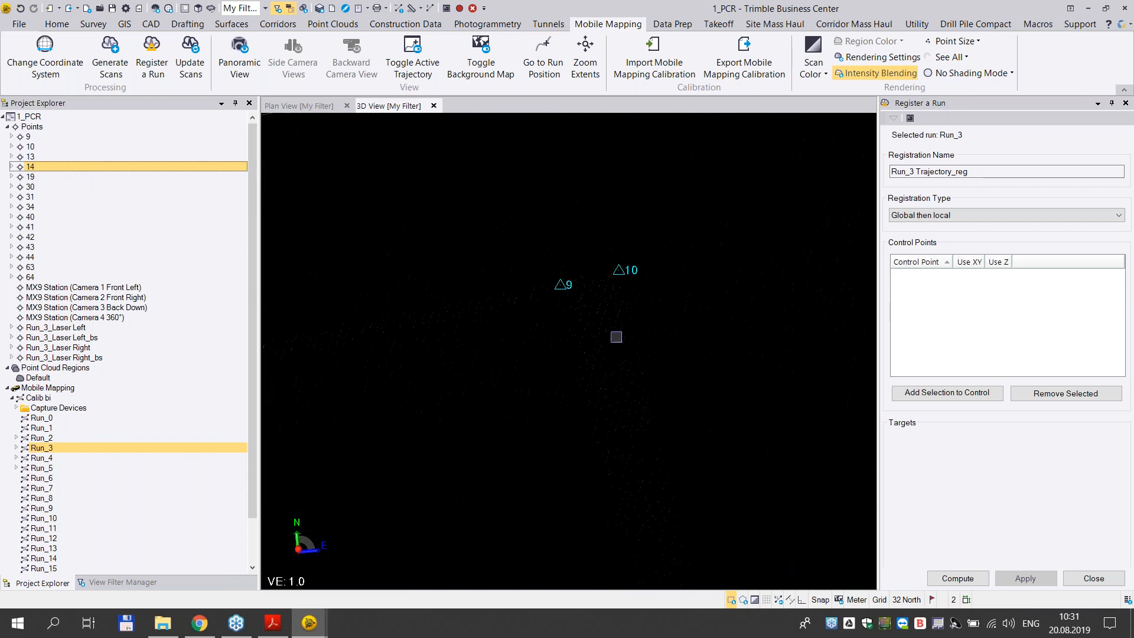
left_click(28, 148, "ctrl")
- Locate point 34 at the road crossing and add it to the selected points
middle_click_drag(591, 274, 412, 306)
scroll(552, 284, "down", 4)
scroll(552, 284, "down", 4)
middle_click_drag(552, 283, 337, 318)
middle_click_drag(871, 243, 521, 332)
scroll(517, 337, "up", 2)
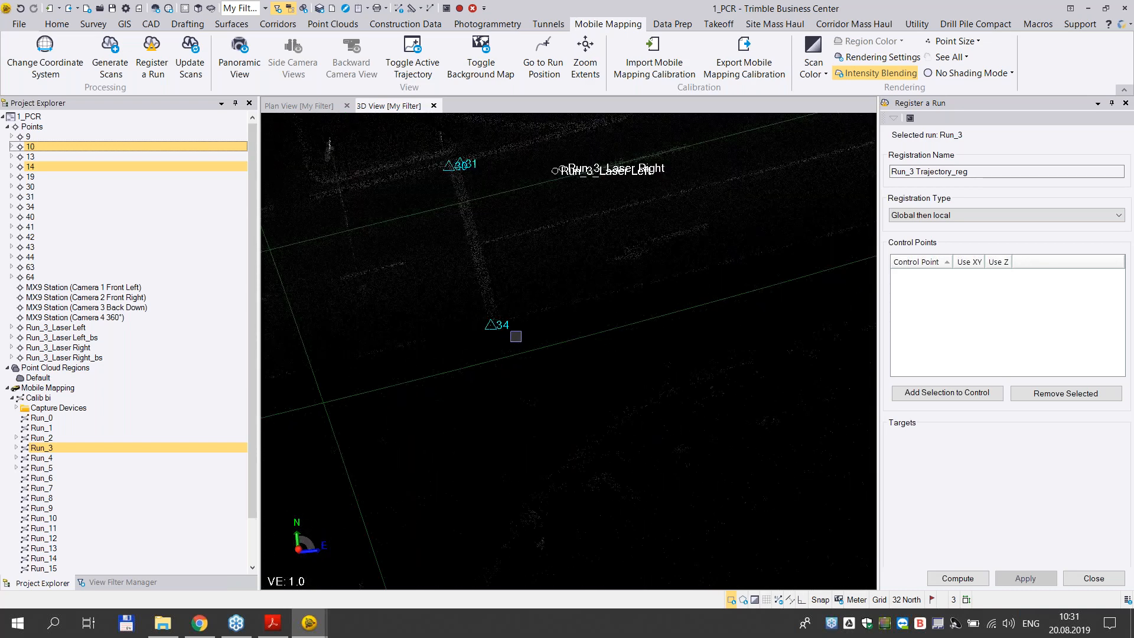
scroll(516, 337, "down", 3)
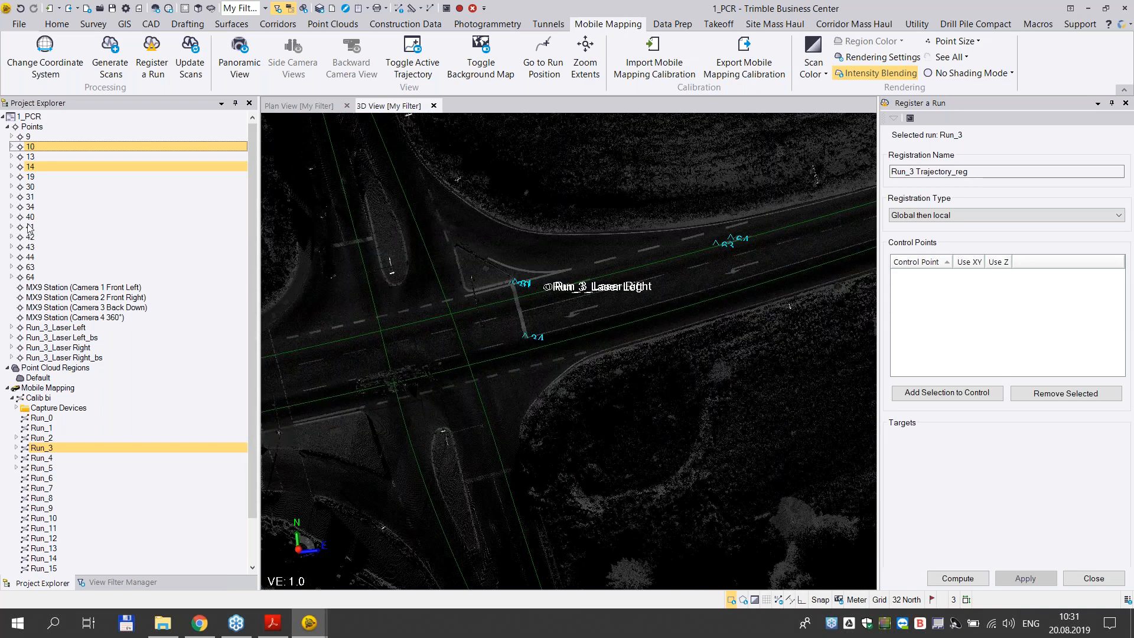
left_click(29, 207, "ctrl")
- Extend the selection with points 43 and 44 and add all selected points as control points for the Run_3 registration
middle_click_drag(612, 346, 484, 359)
middle_click_drag(662, 248, 326, 370)
scroll(626, 290, "up", 5)
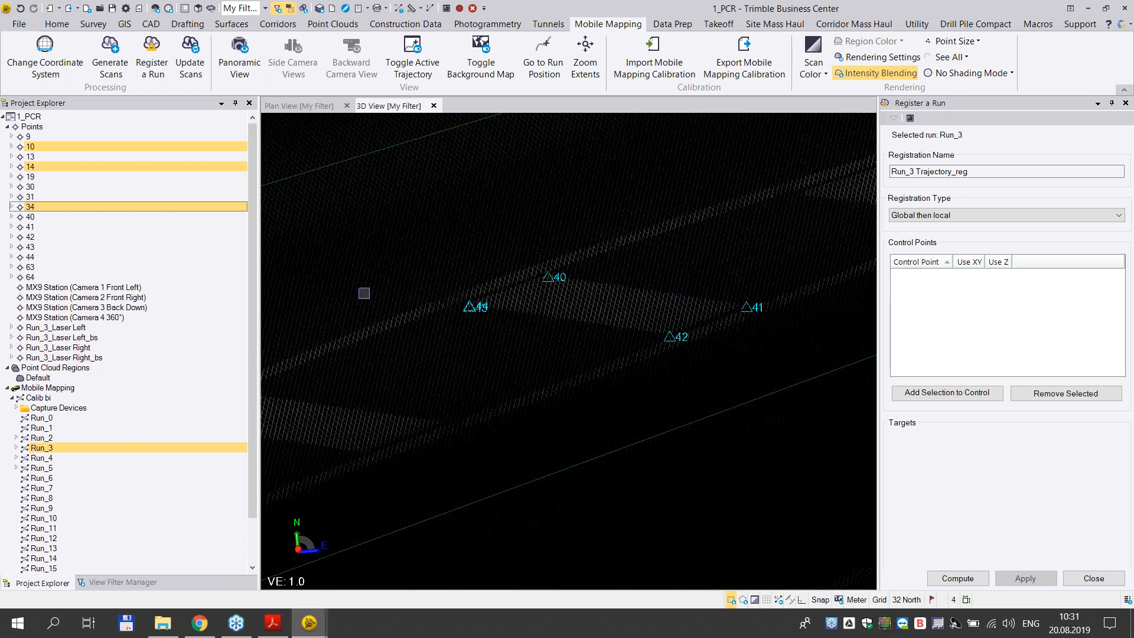
scroll(472, 314, "up", 4)
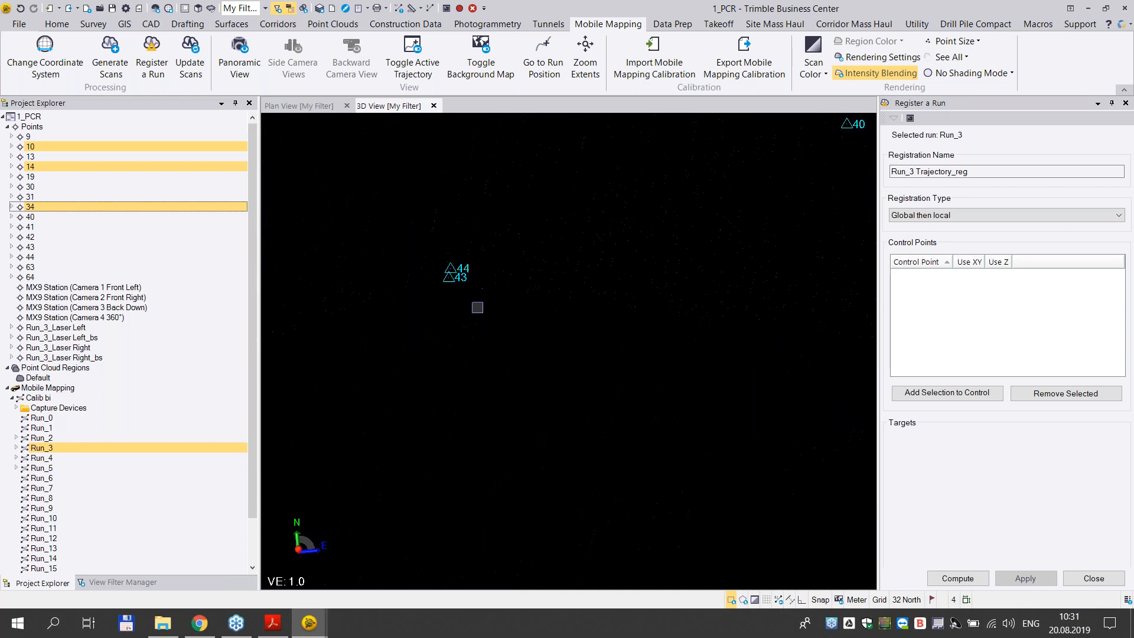
left_click(29, 247, "ctrl")
left_click(29, 257, "ctrl")
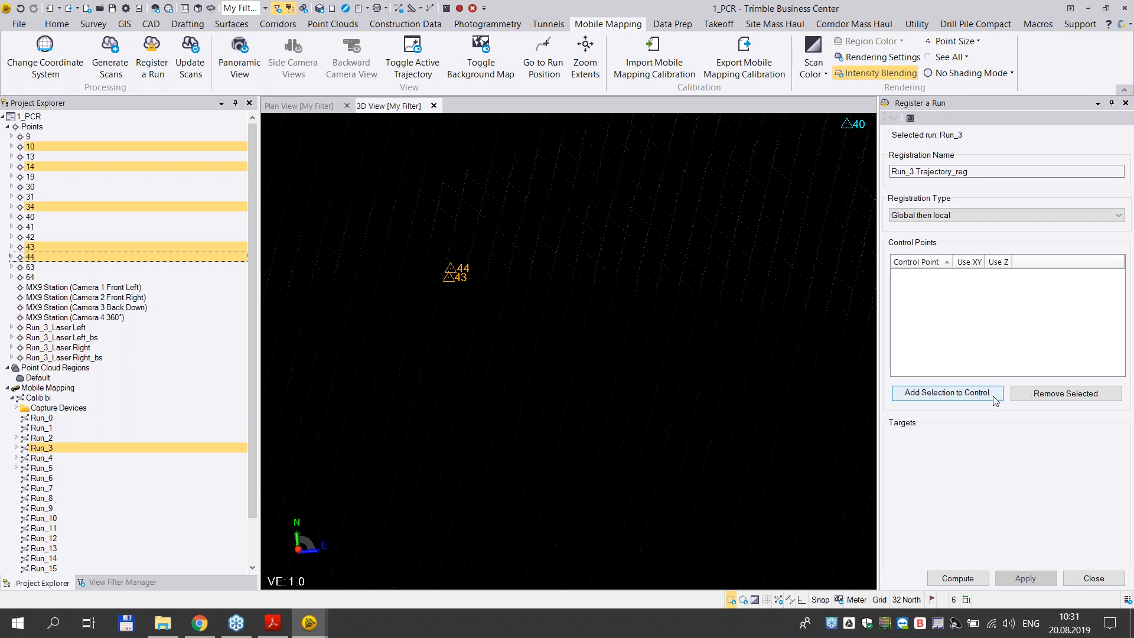
left_click(975, 396)
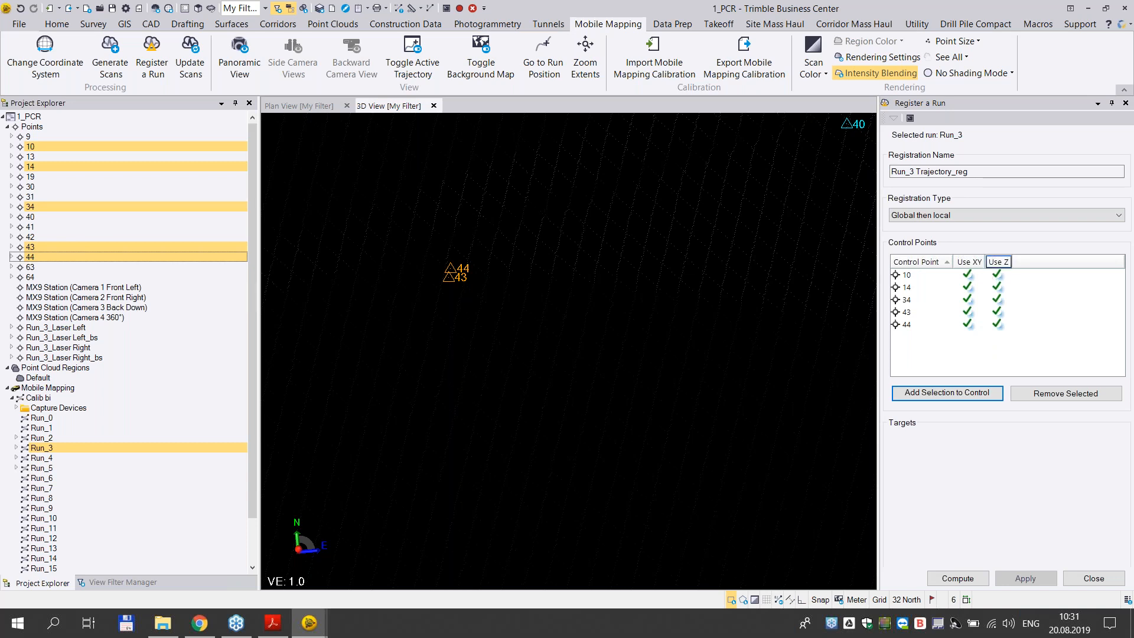
- Open the properties of point 10's local coordinate and set its height to Survey Quality
left_click(11, 149)
left_click(11, 146)
right_click(38, 156)
left_click(65, 243)
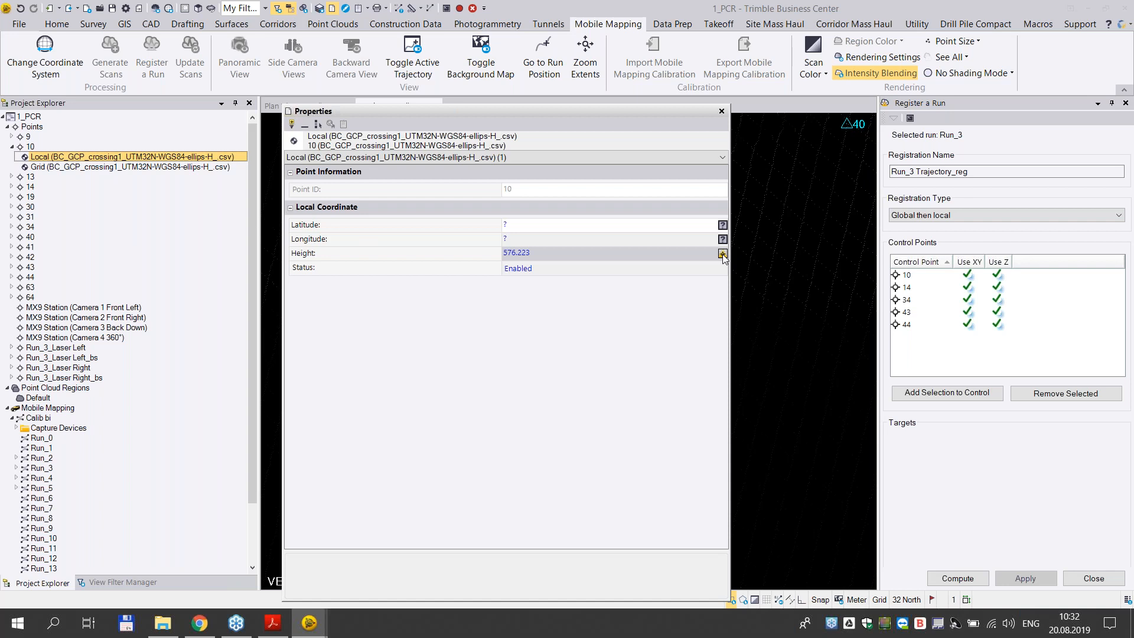
left_click(722, 254)
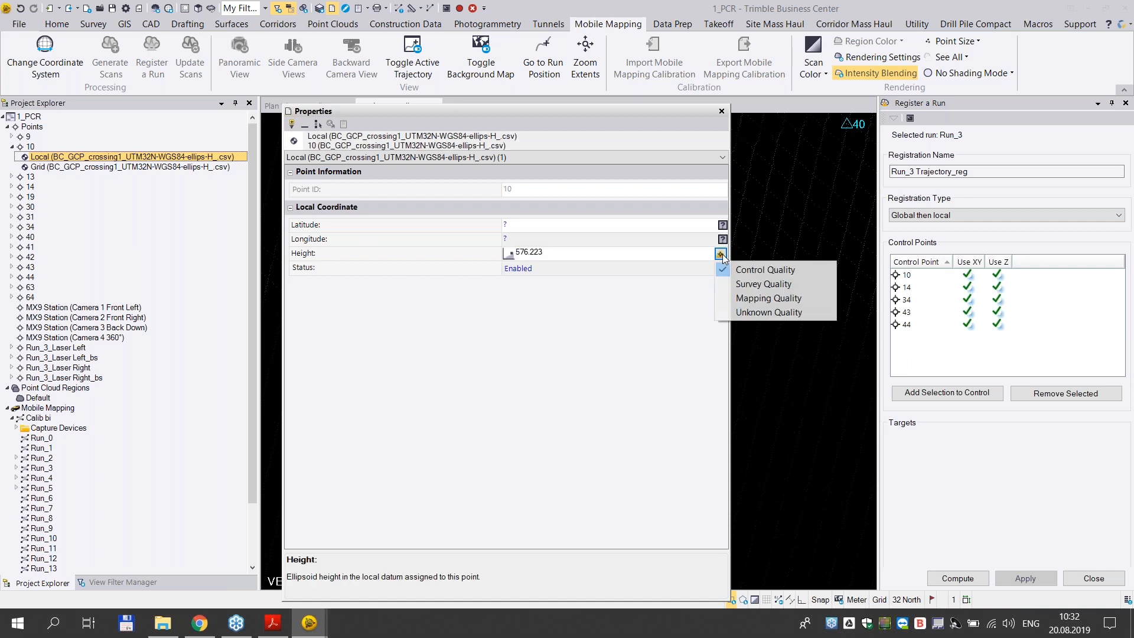
left_click(727, 284)
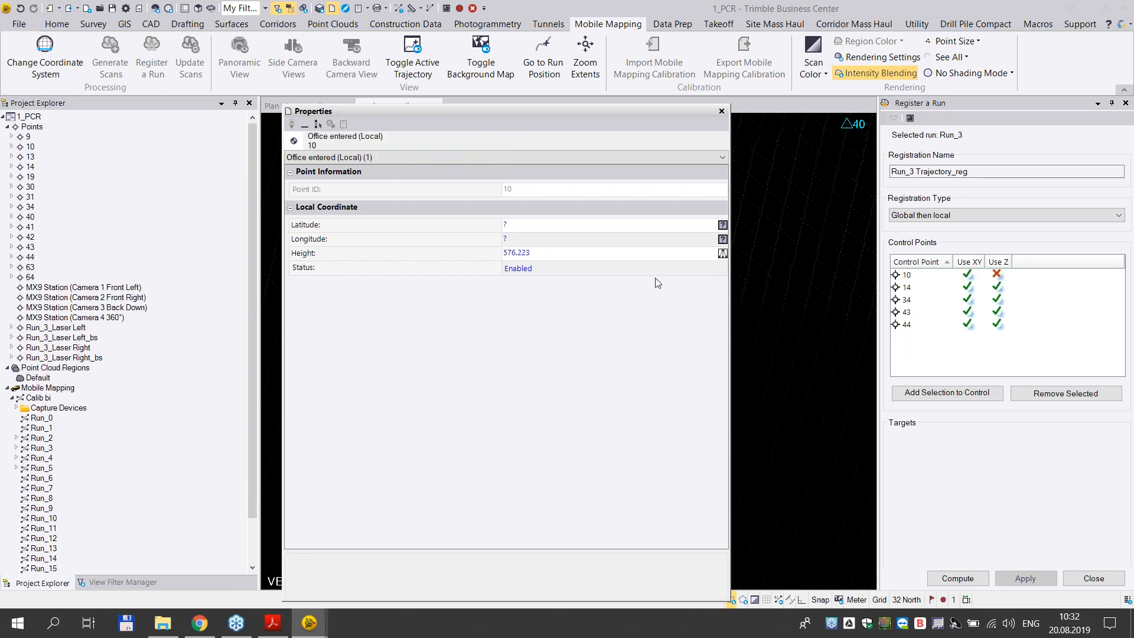
- Set point 10's height back to Control Quality and close its properties, dismissing the error message
left_click(721, 255)
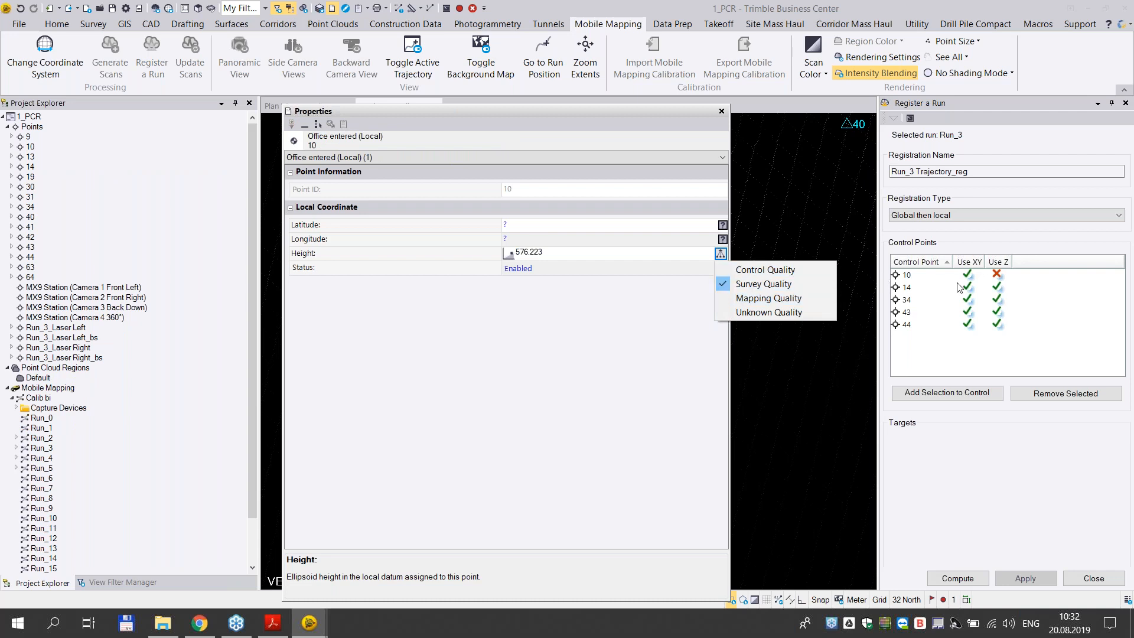
left_click(735, 284)
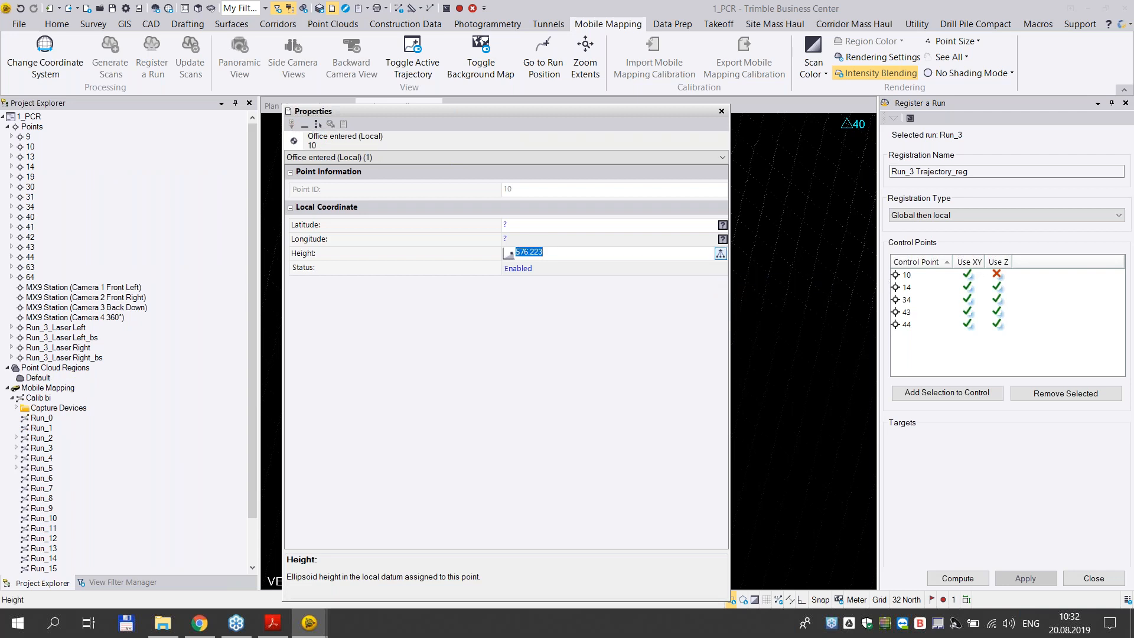
left_click(721, 255)
left_click(735, 270)
left_click(721, 113)
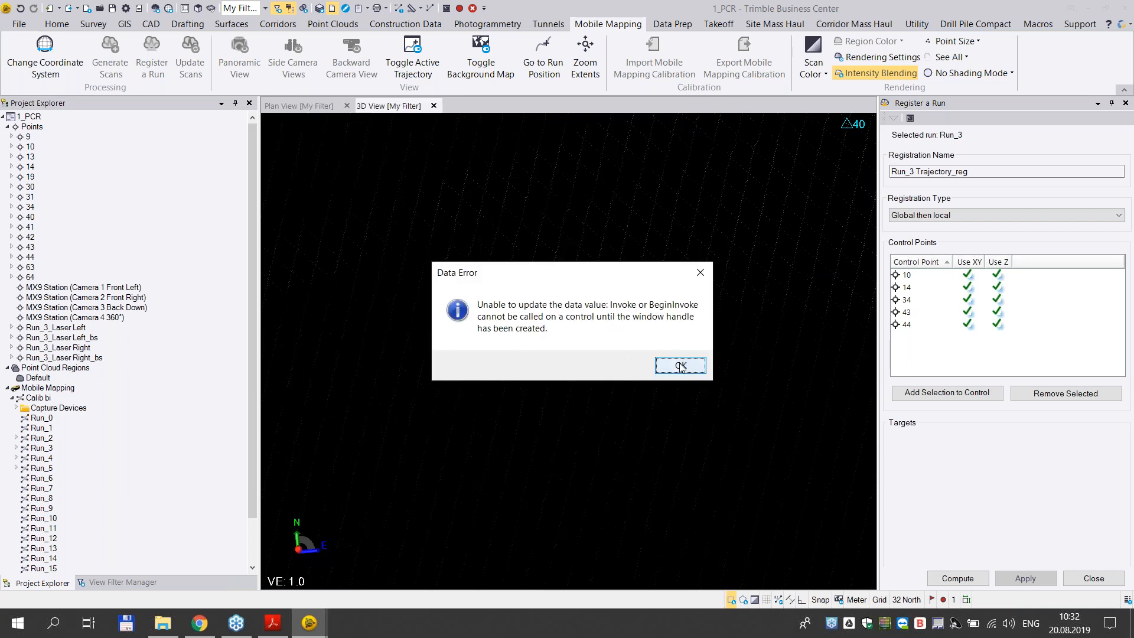
left_click(677, 363)
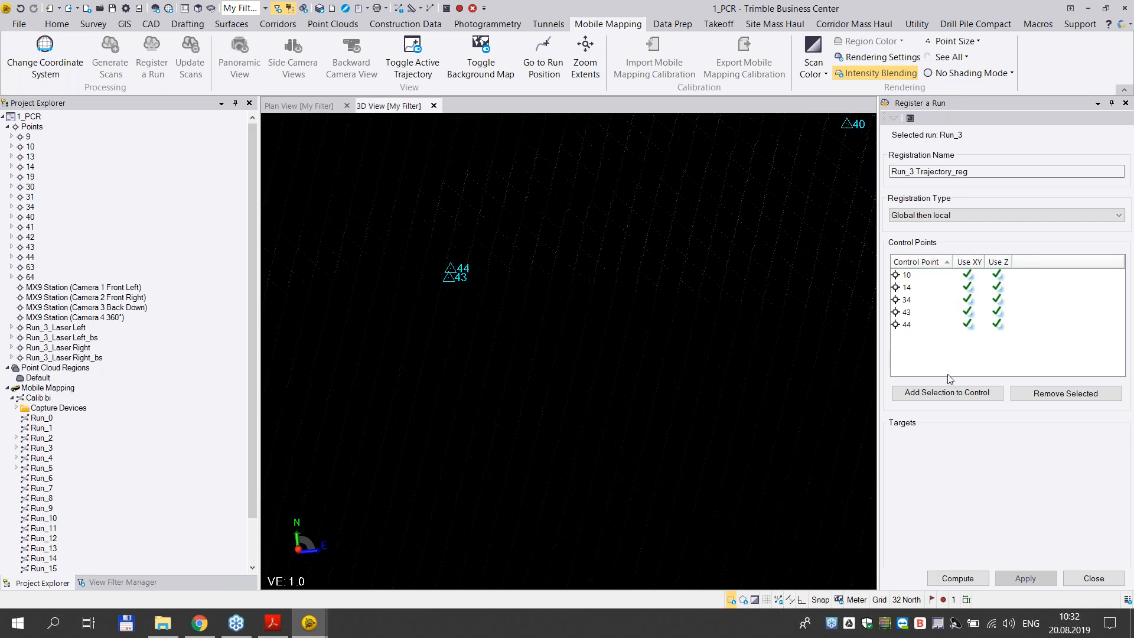
- Step through control points 10, 34, 43 and 44, return to point 10 and examine the point cloud around it
left_click(914, 276)
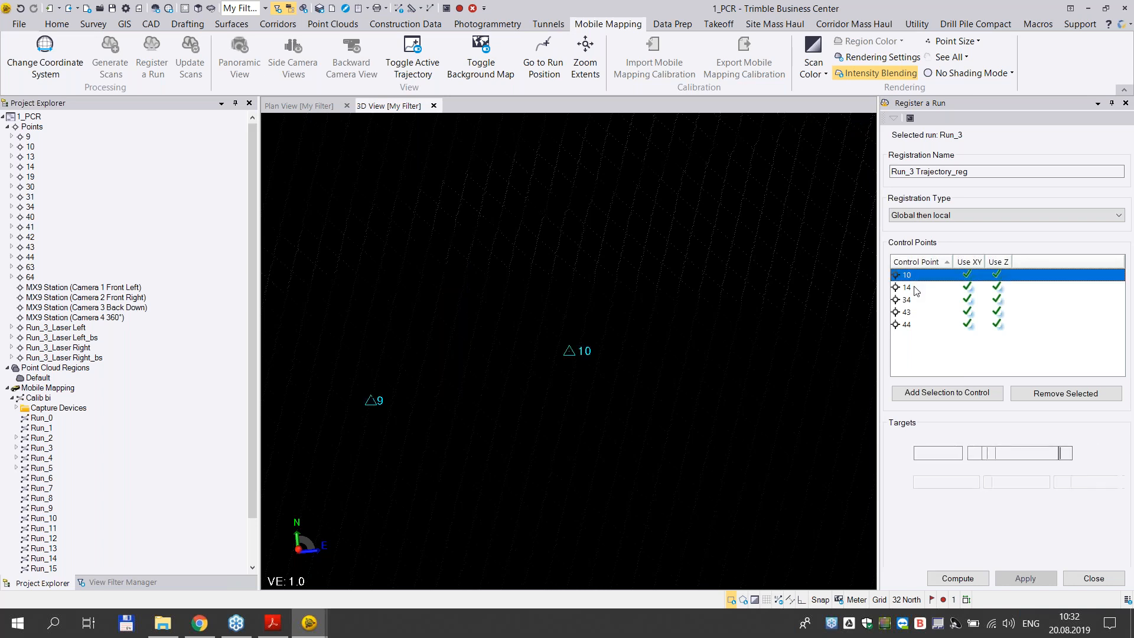
left_click(911, 301)
left_click(909, 314)
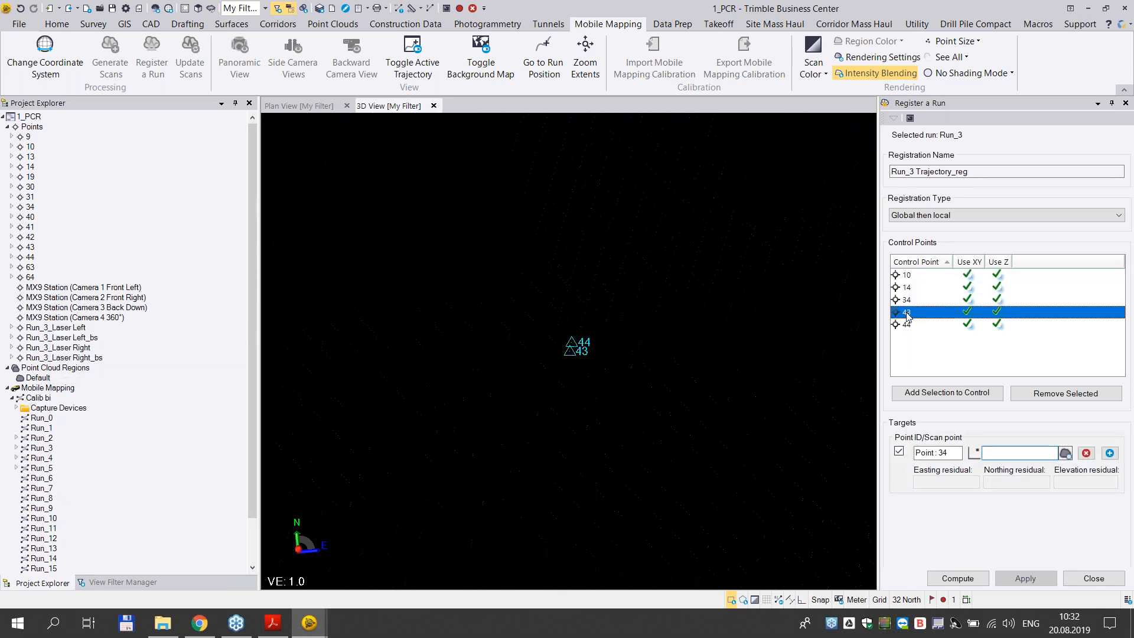
left_click(908, 324)
left_click(910, 276)
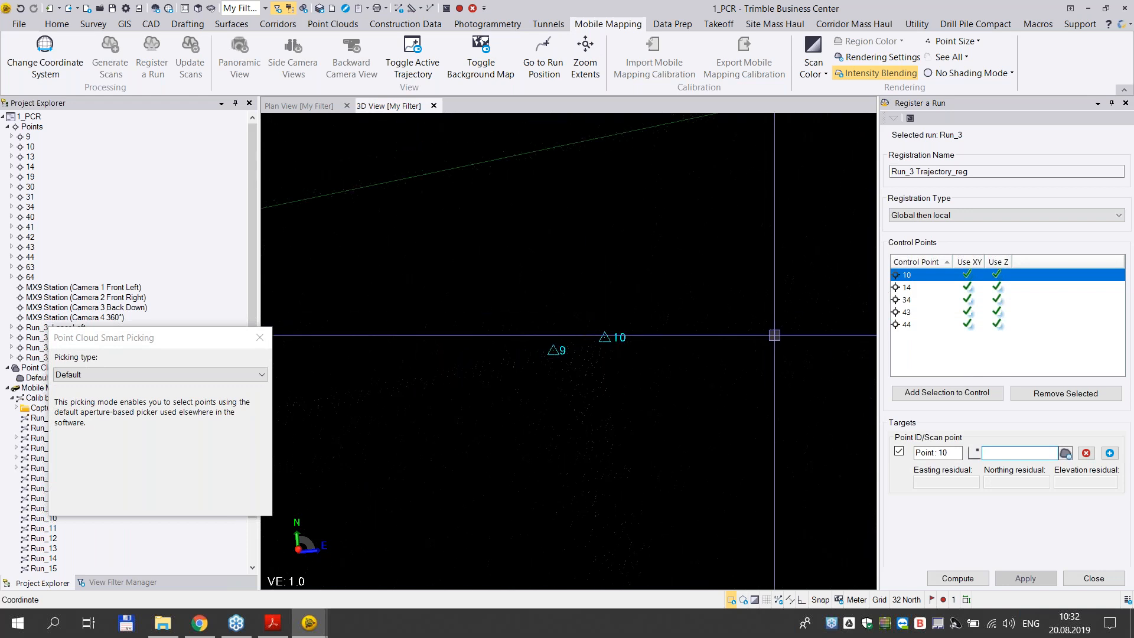
middle_click_drag(472, 420, 686, 276)
middle_click_drag(553, 300, 563, 323)
middle_click_drag(863, 277, 622, 314)
scroll(742, 296, "down", 4)
scroll(615, 317, "up", 5)
scroll(609, 313, "up", 3)
middle_click_drag(526, 307, 761, 231)
- Make control point 14 the current target and review the Smart Picking types, keeping Default
left_click(925, 288)
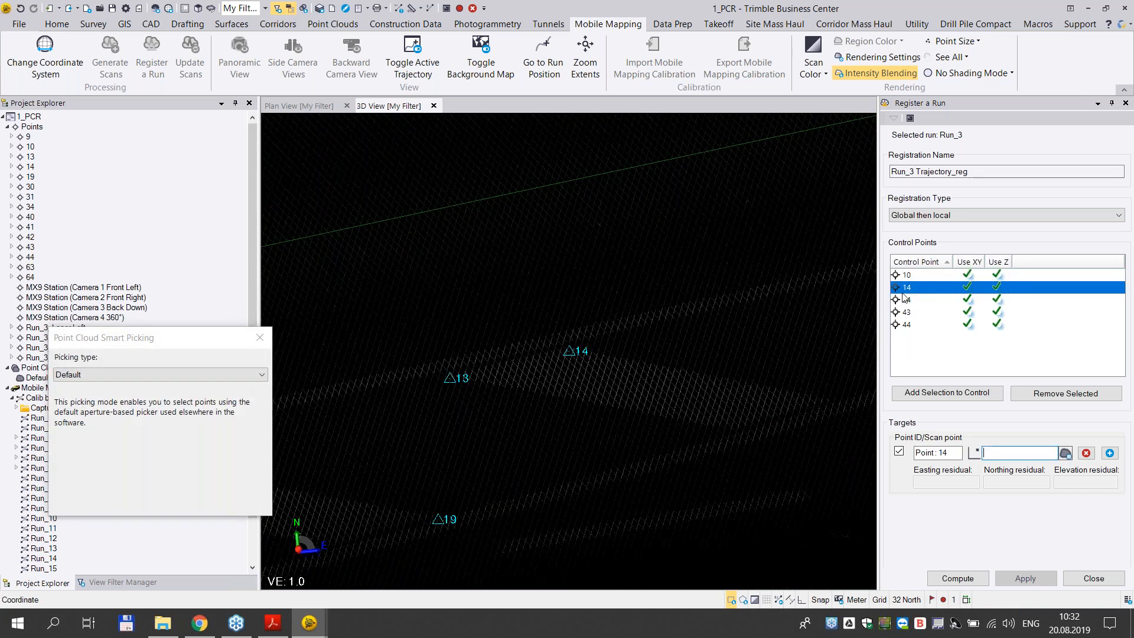
scroll(591, 349, "up", 2)
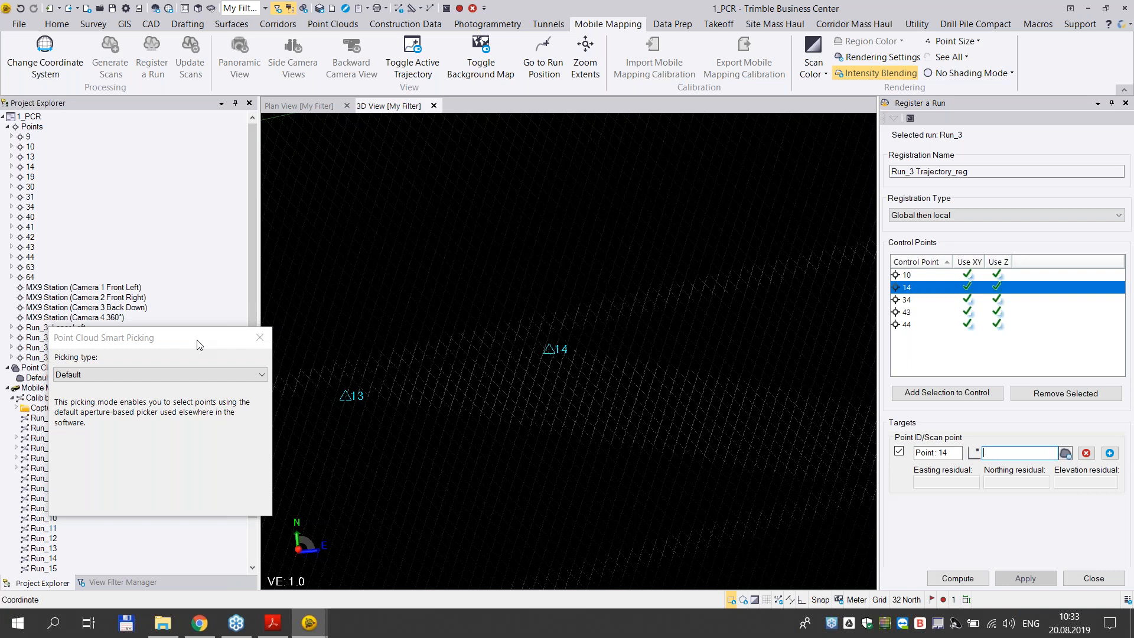
left_click(190, 372)
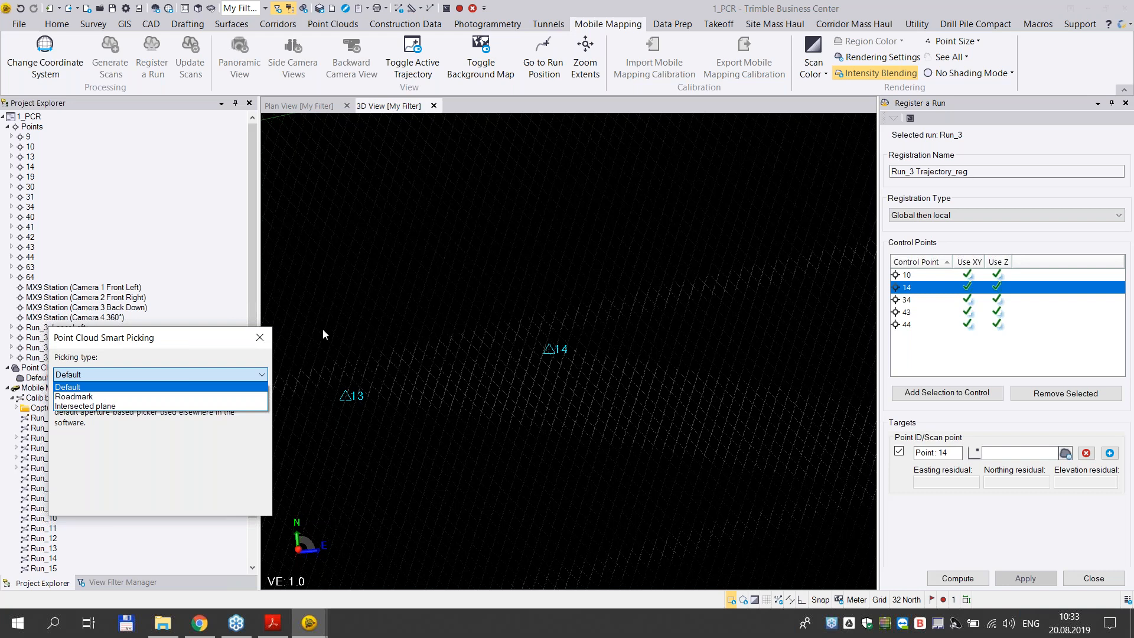
left_click(210, 340)
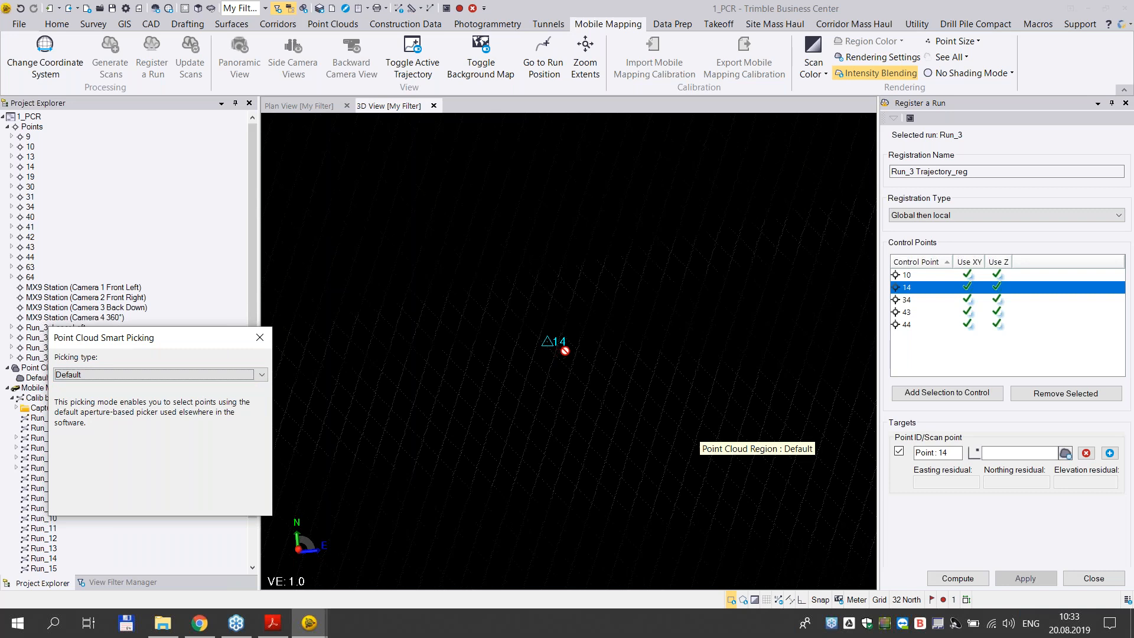
scroll(570, 351, "down", 1)
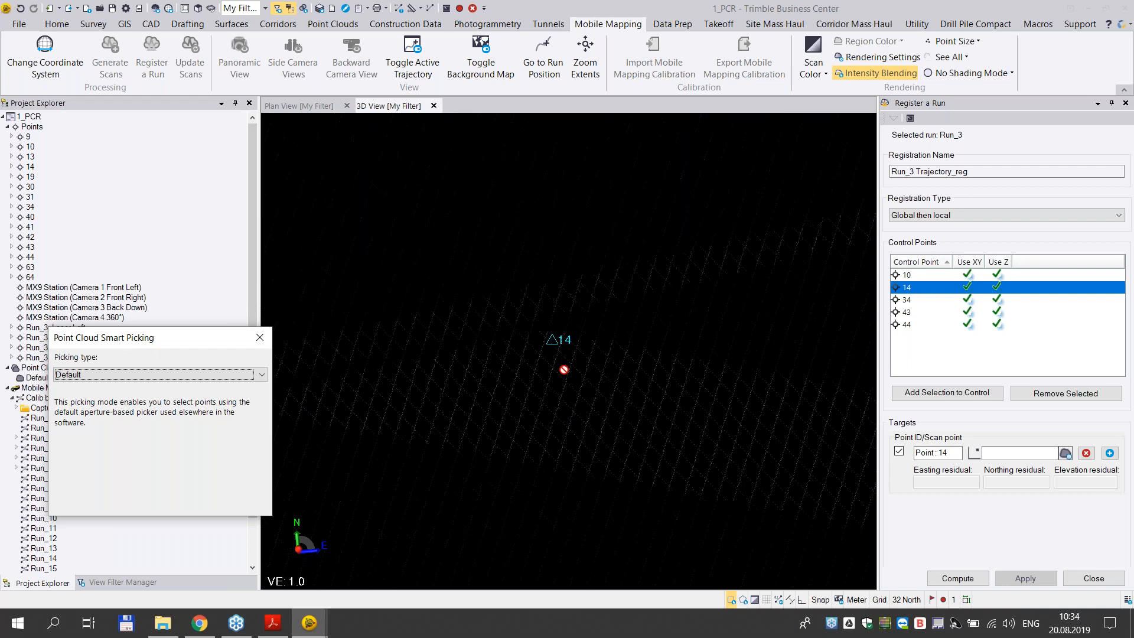
- Set the intensity brightness to 41 and contrast to 79 in the rendering settings, and enlarge the displayed point size
left_click(838, 77)
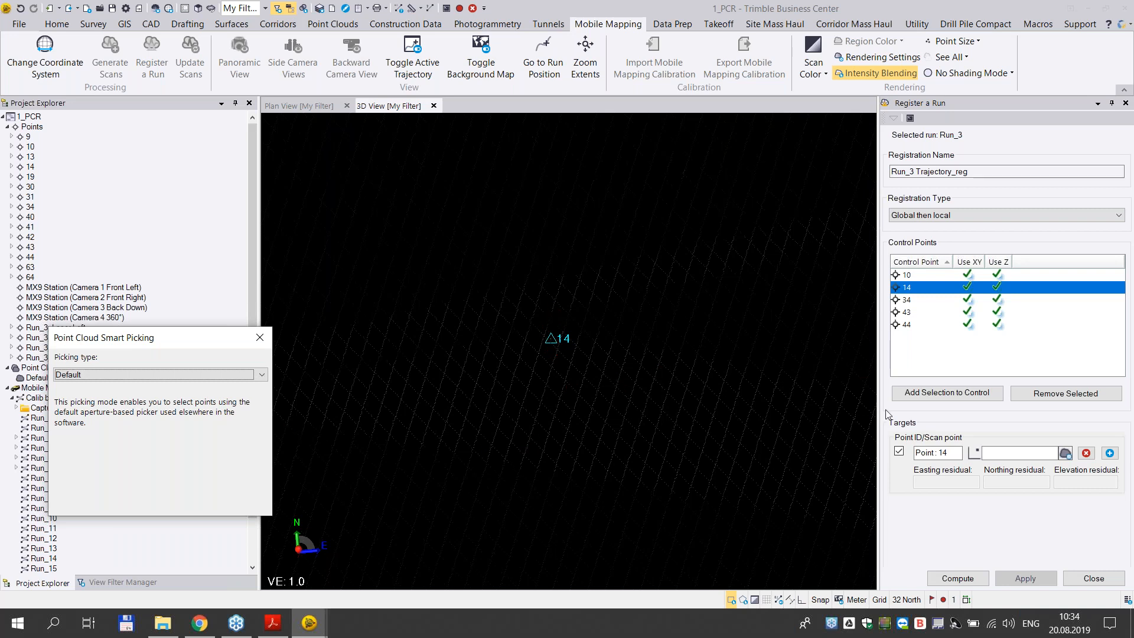
left_click(821, 76)
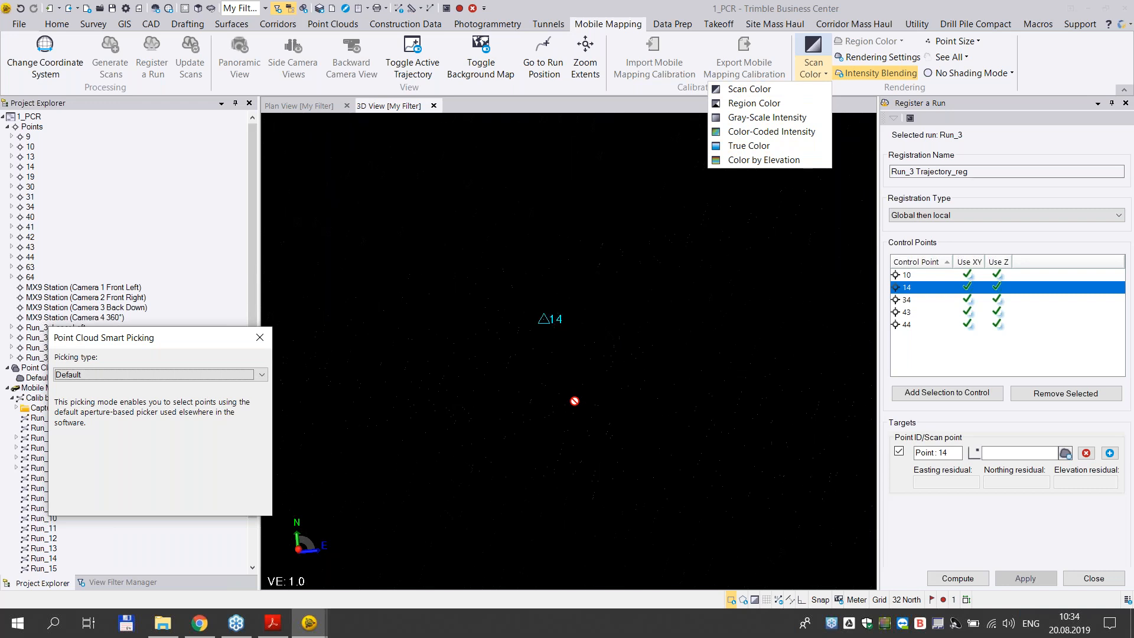
left_click(854, 58)
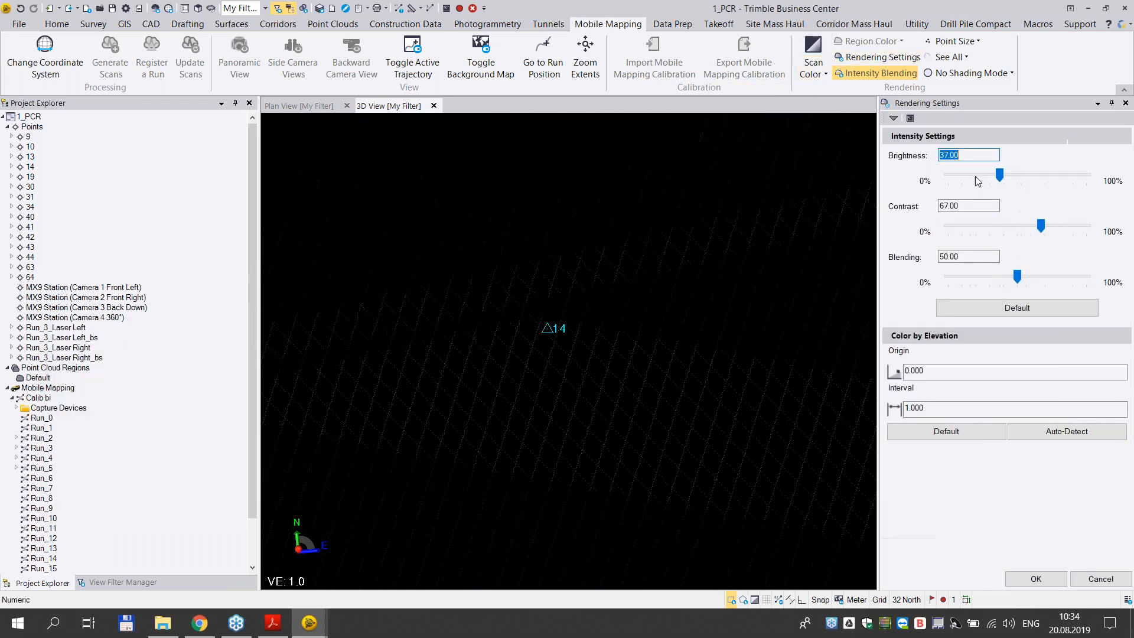
left_click_drag(1035, 225, 1063, 227)
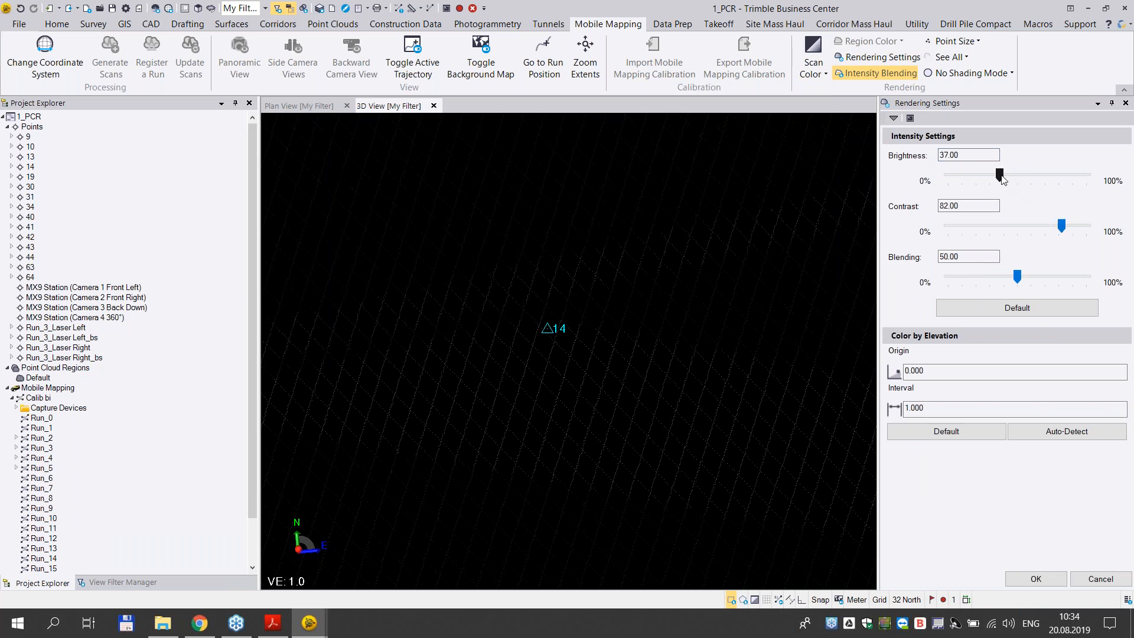
left_click_drag(1004, 175, 1006, 175)
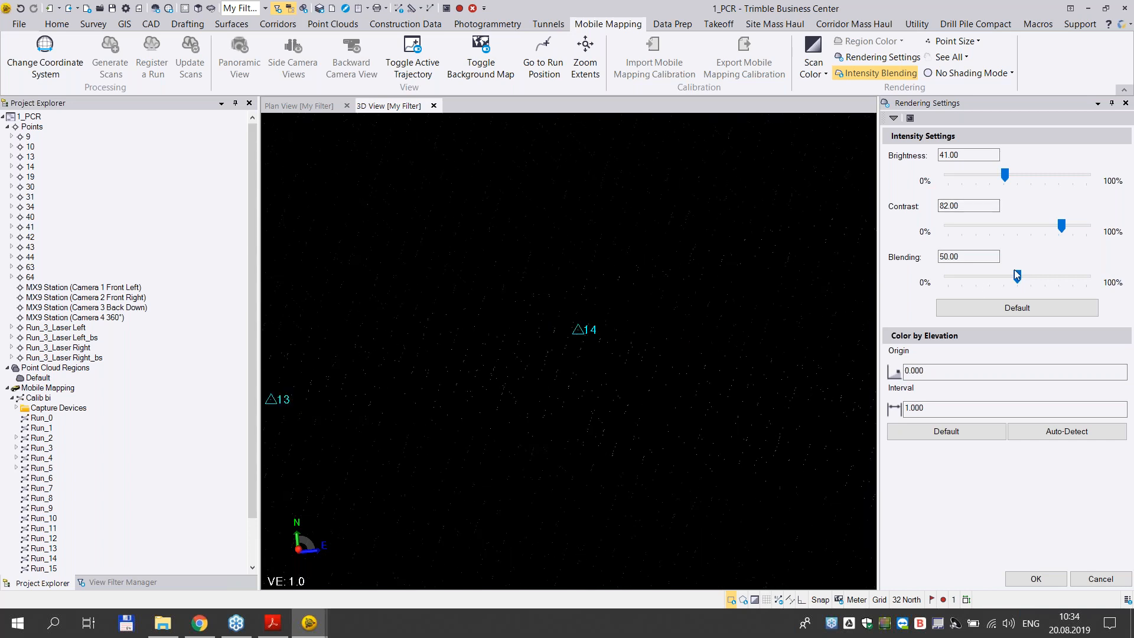
left_click_drag(1061, 227, 1057, 230)
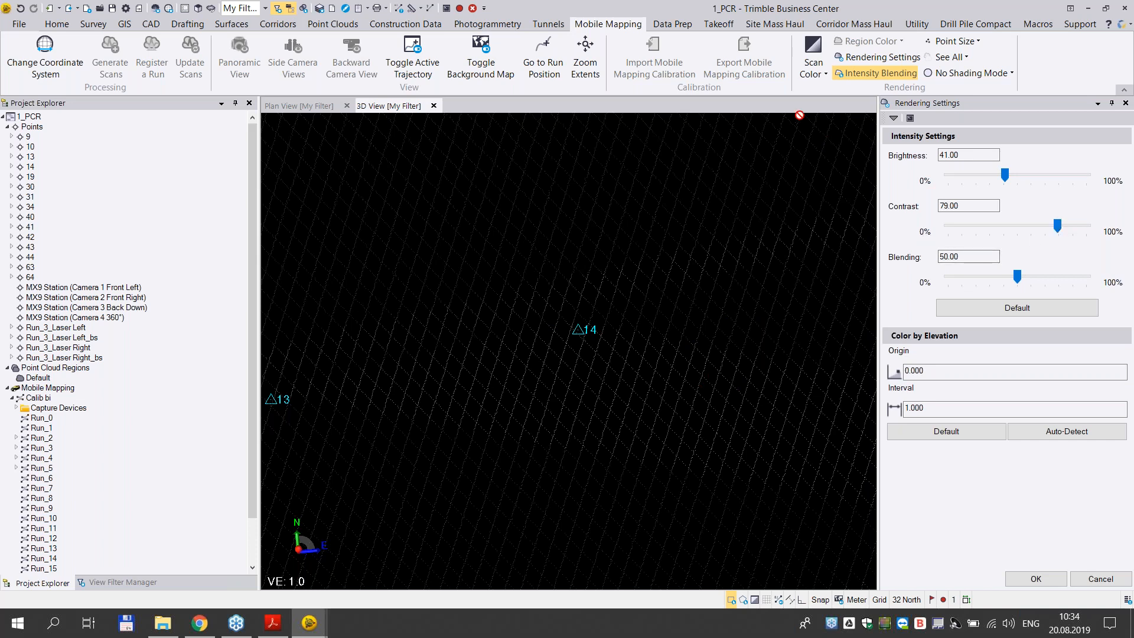
left_click(961, 44)
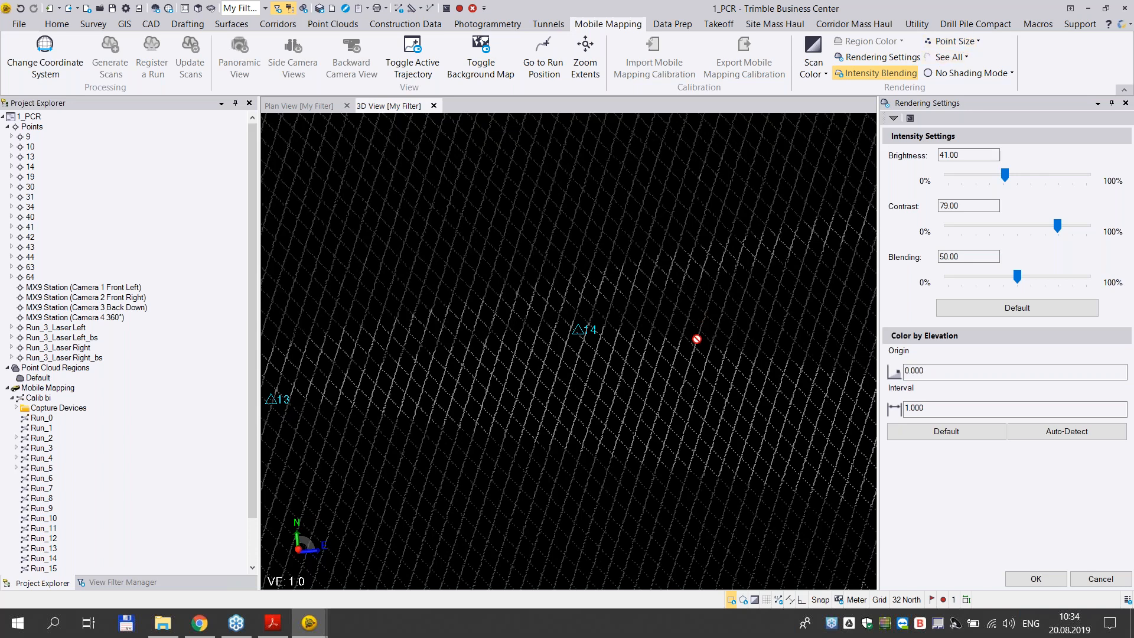
- Return to the registration of Run_3 and pick the scan point at the road-marking corner next to control point 14
scroll(697, 336, "down", 1)
scroll(698, 337, "up", 1)
scroll(661, 335, "up", 1)
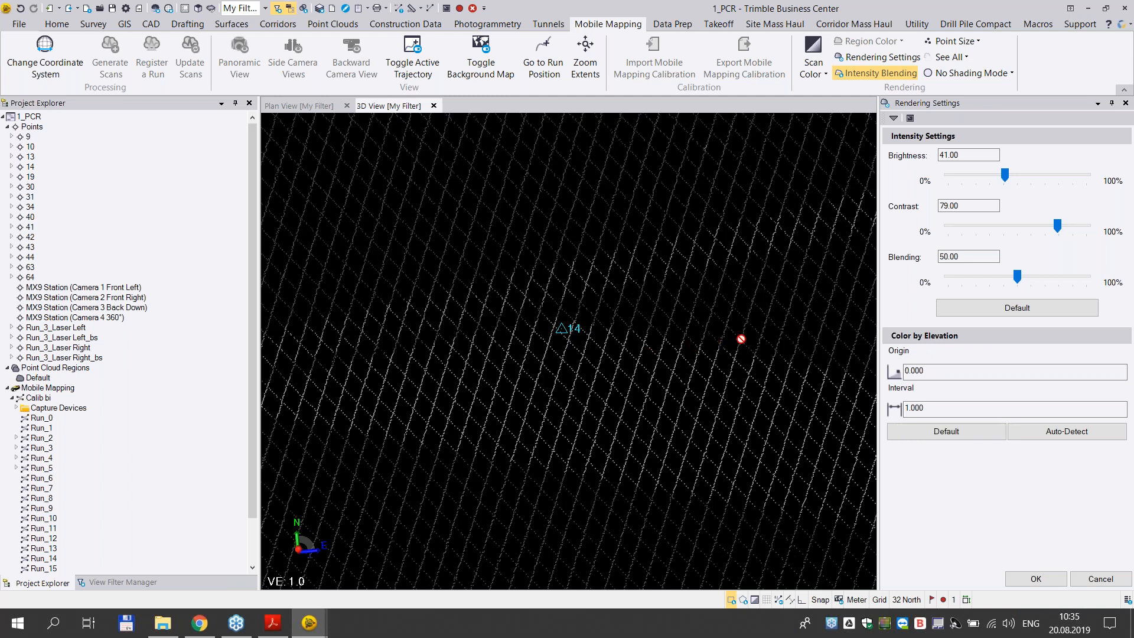
left_click(894, 118)
left_click(771, 145)
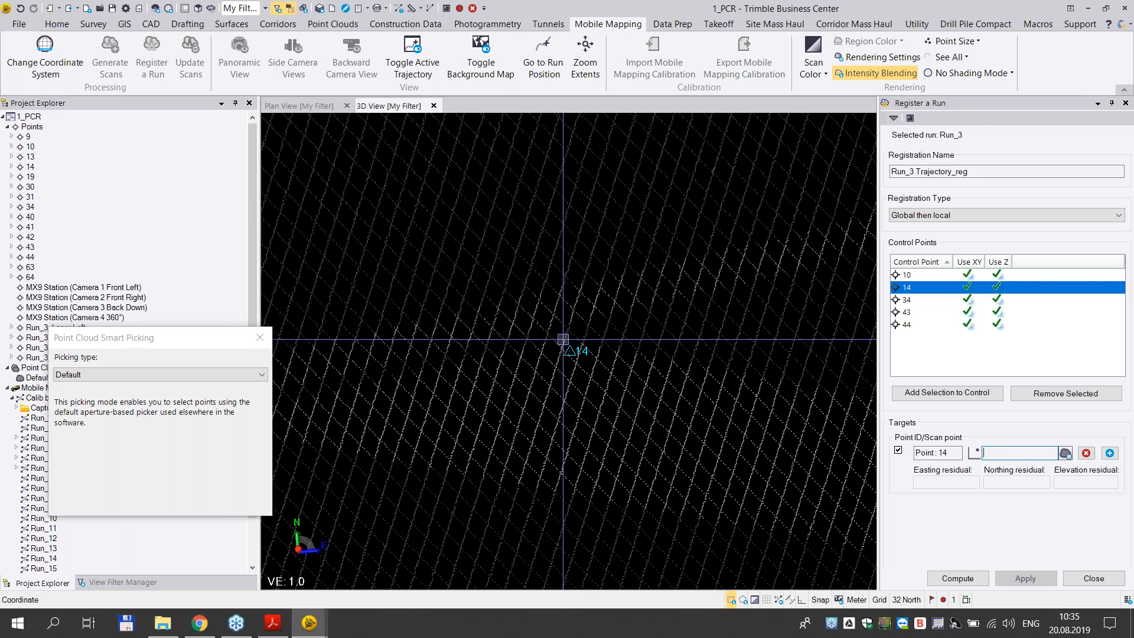
left_click(565, 341)
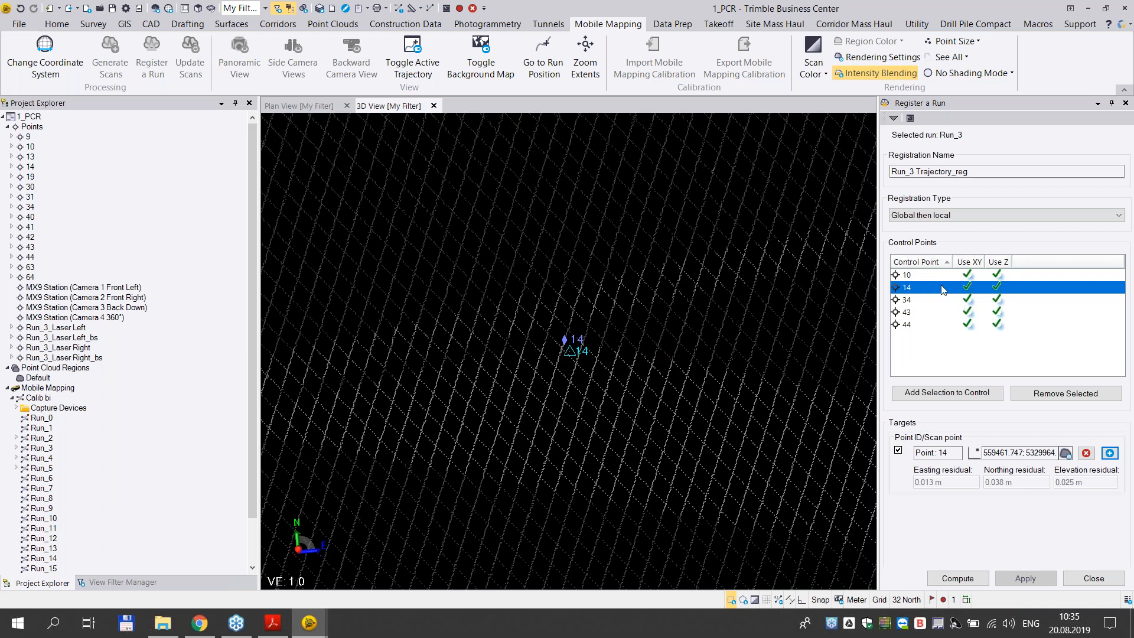
- Make control point 10 the current target, set the picking type to Roadmark, and pick the road-marking corner just above point 10
left_click(912, 277)
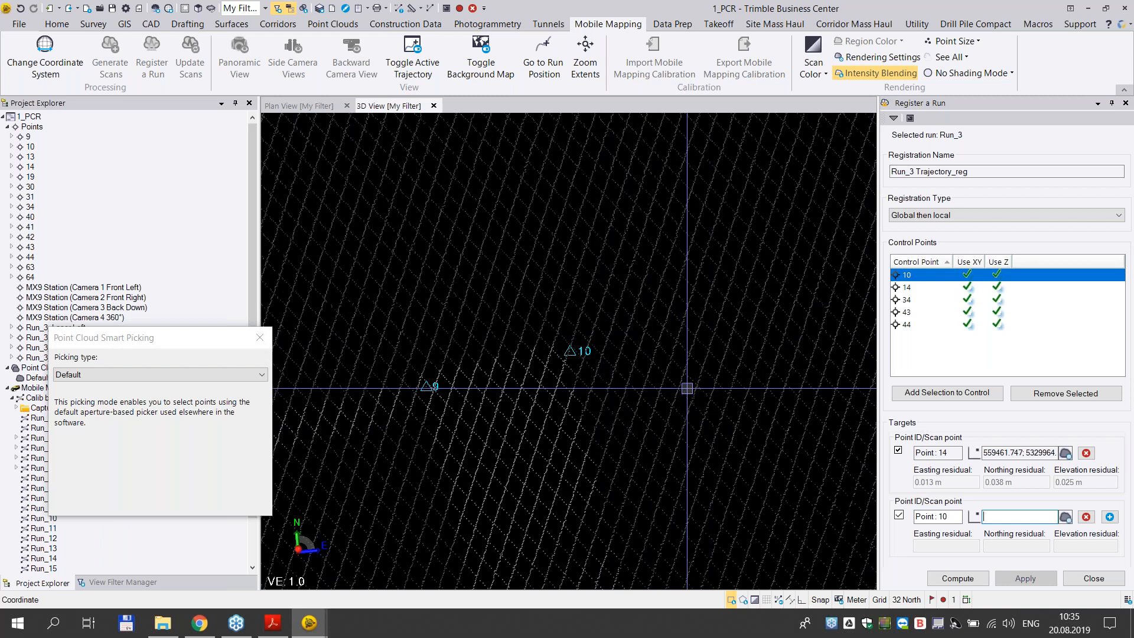
scroll(641, 393, "up", 1)
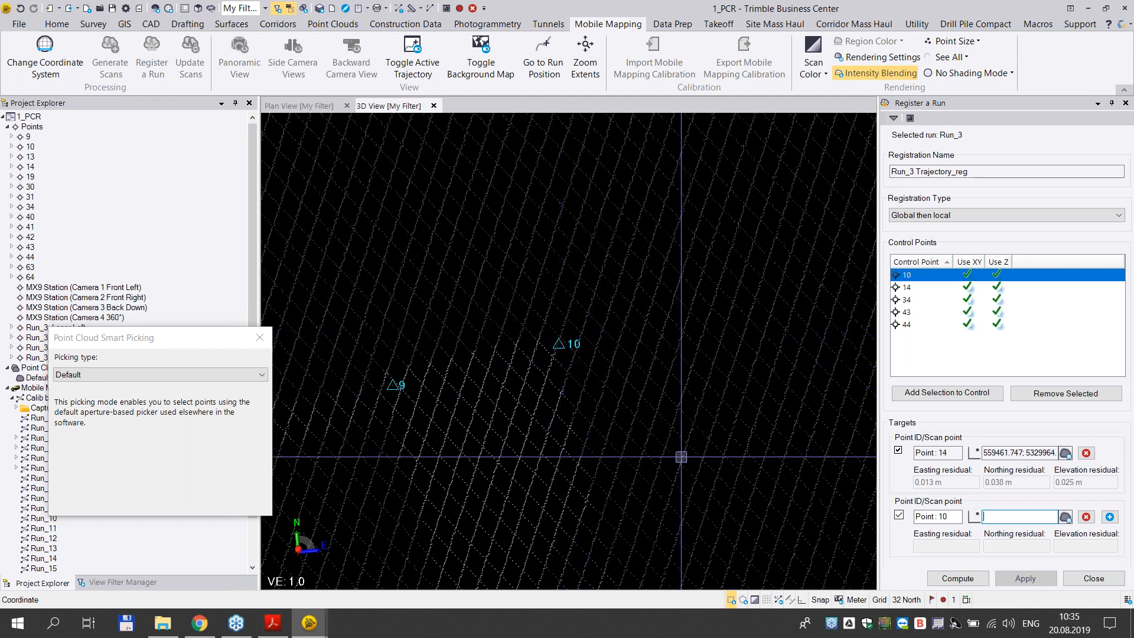
left_click(231, 376)
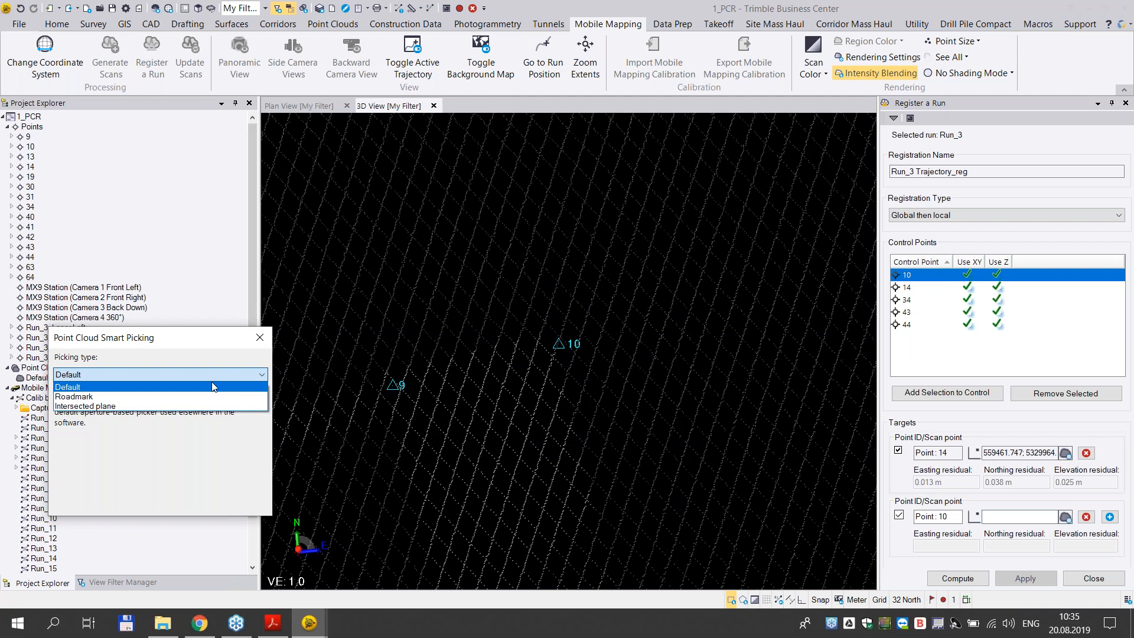
left_click(107, 398)
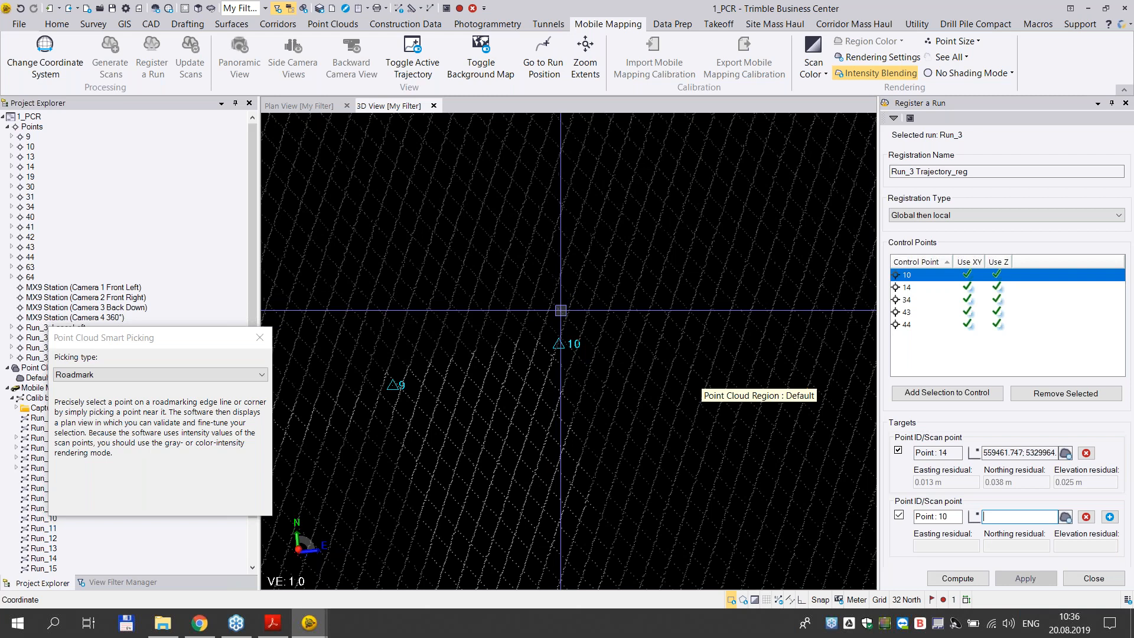
left_click(561, 310)
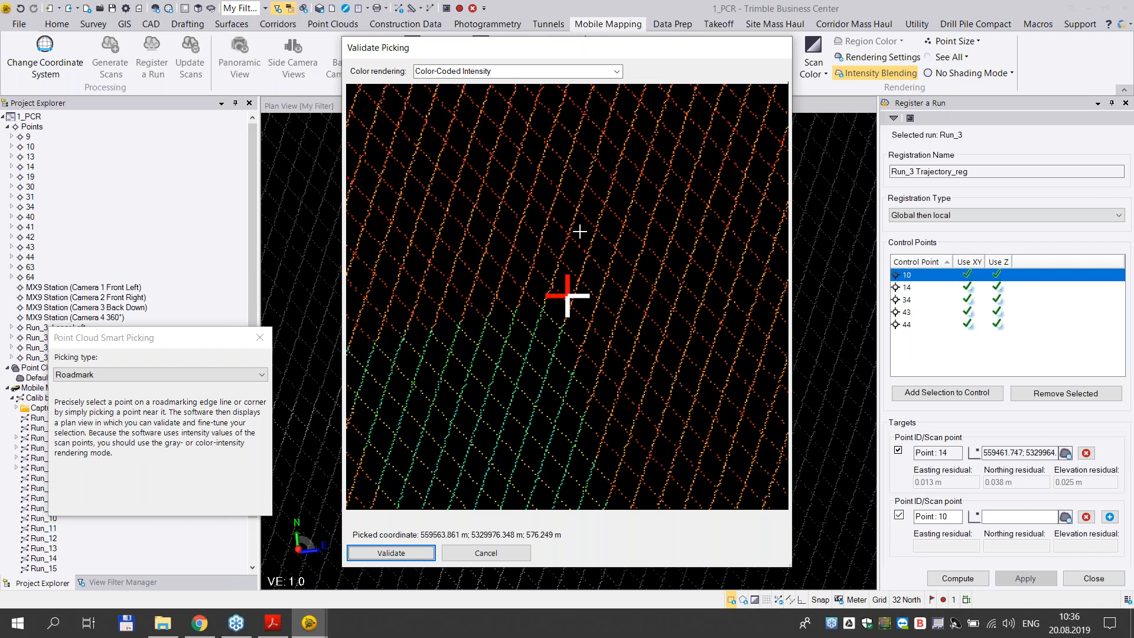
- Compare Gray-Scale and Color-Coded Intensity rendering for point 10's pick, keep Color-Coded Intensity, and validate the pick
left_click(615, 74)
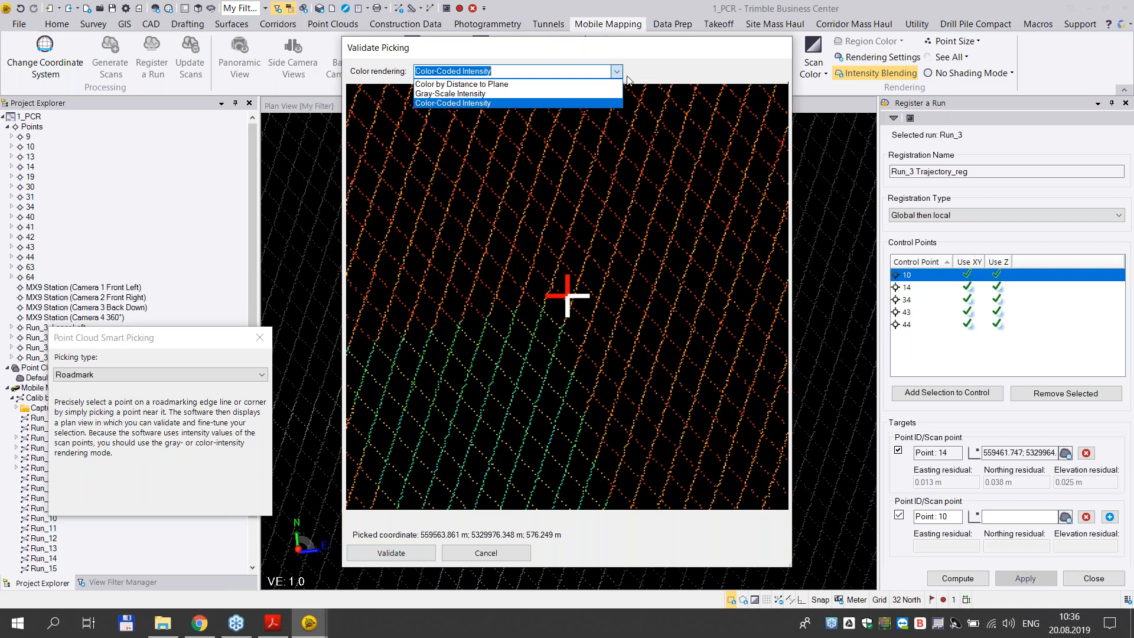
left_click(550, 102)
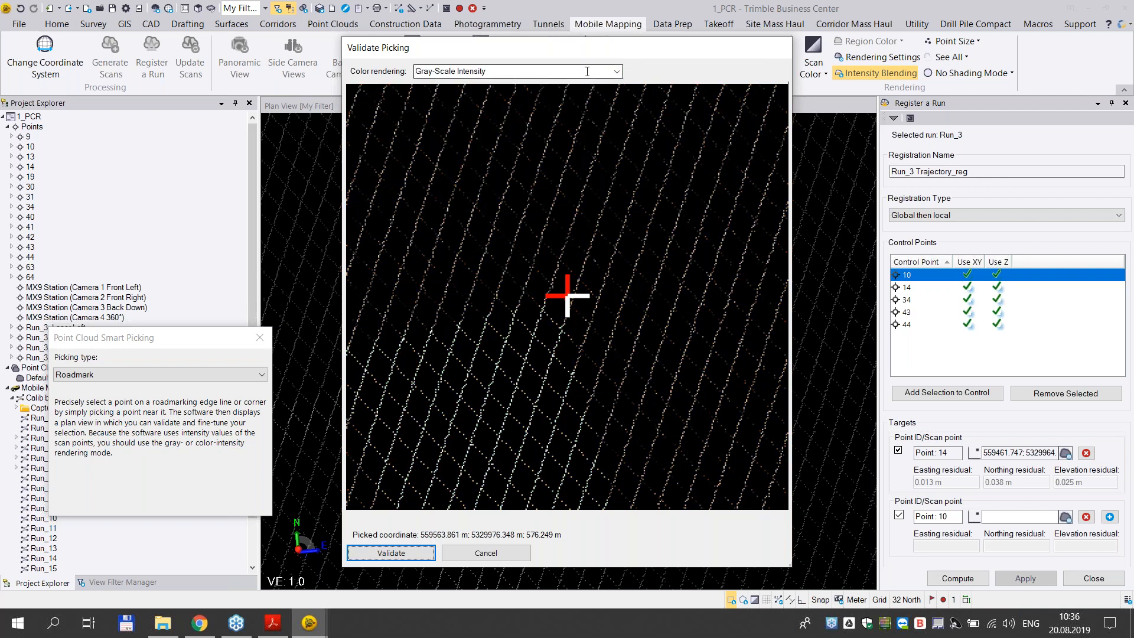
left_click(617, 71)
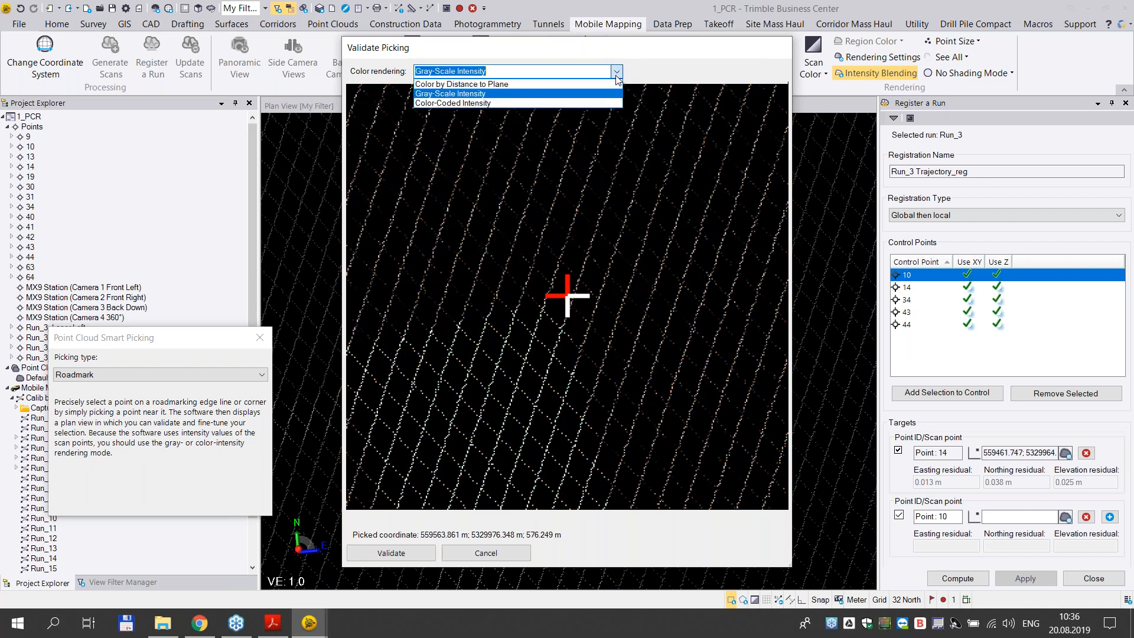
left_click(454, 104)
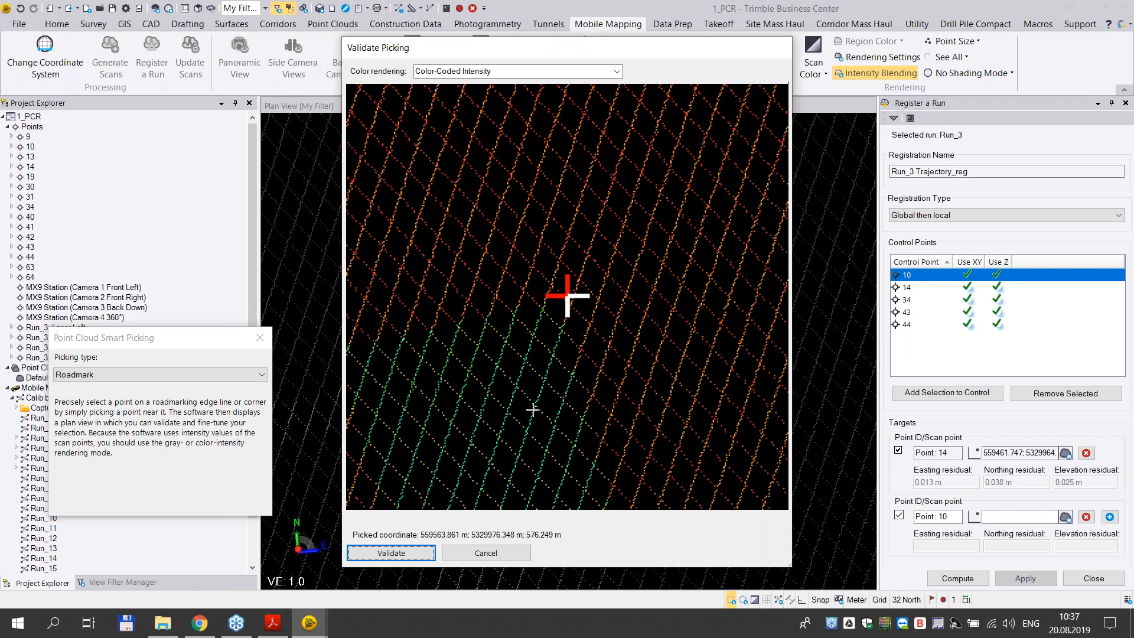
left_click(402, 555)
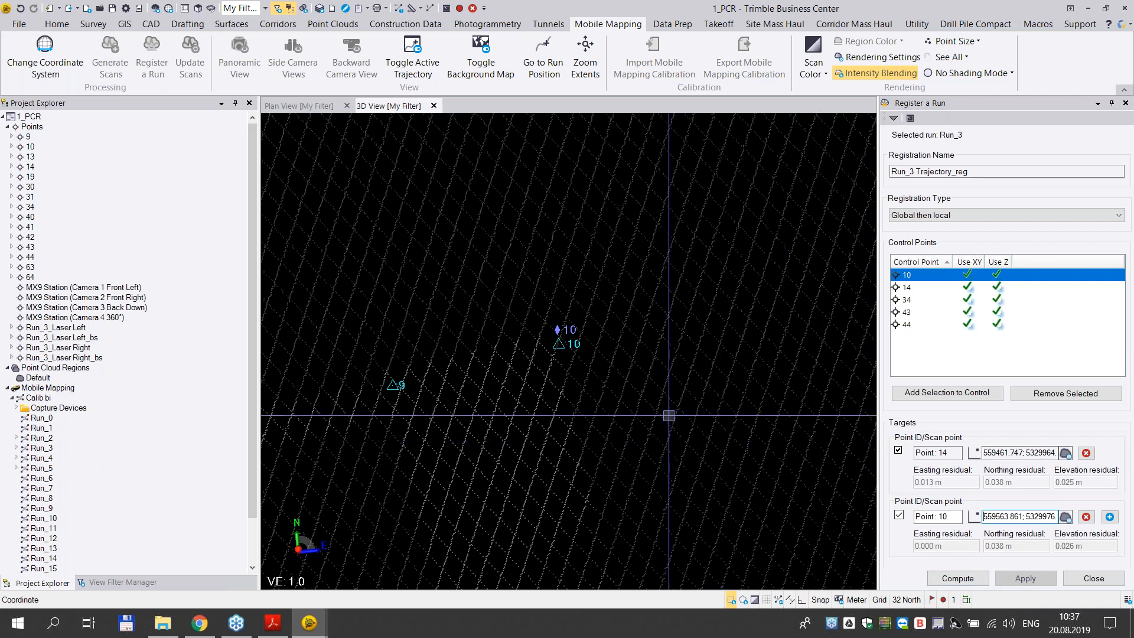
- Make control point 34 the current target and pick its scan point near the road-marking corner in Roadmark mode
scroll(636, 404, "down", 1)
scroll(636, 404, "down", 1)
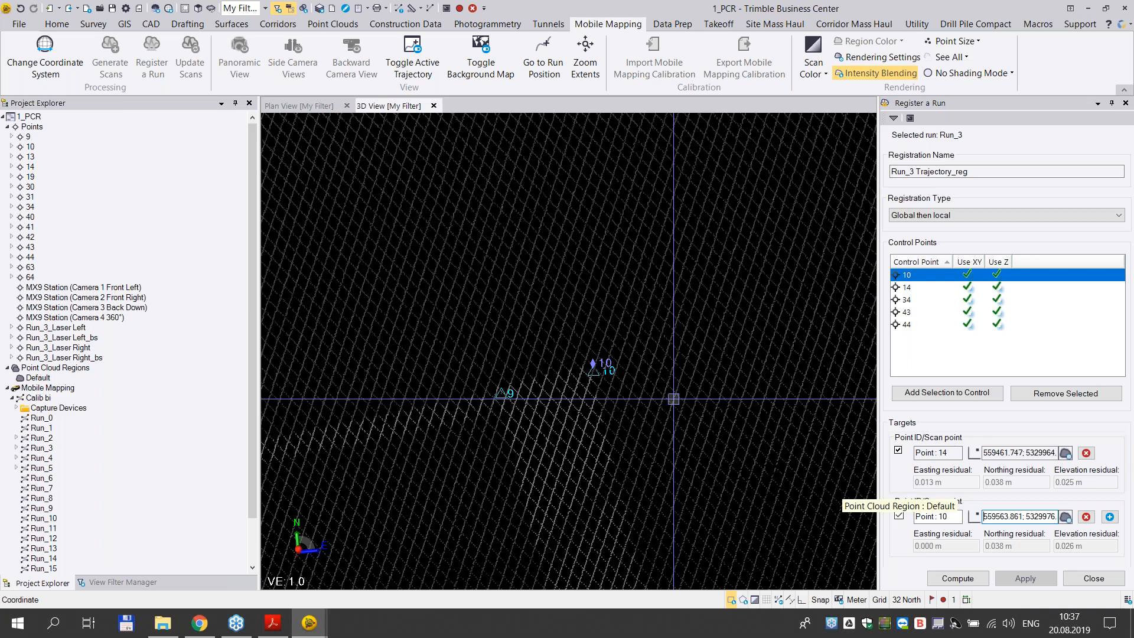
middle_click_drag(704, 394, 570, 370)
scroll(577, 364, "down", 5)
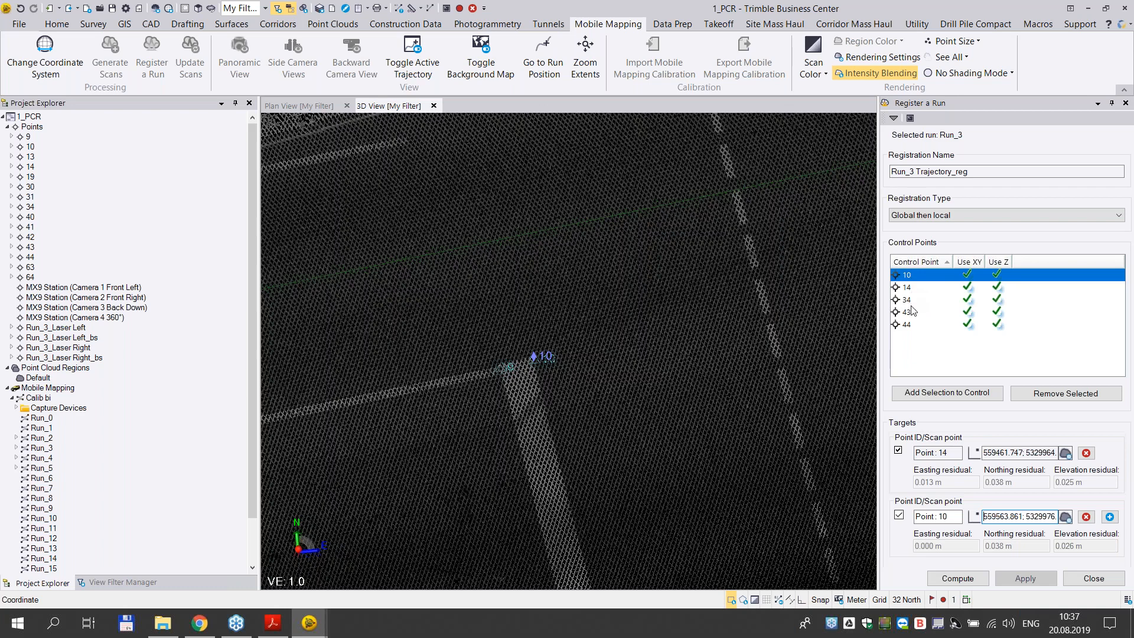
left_click(910, 300)
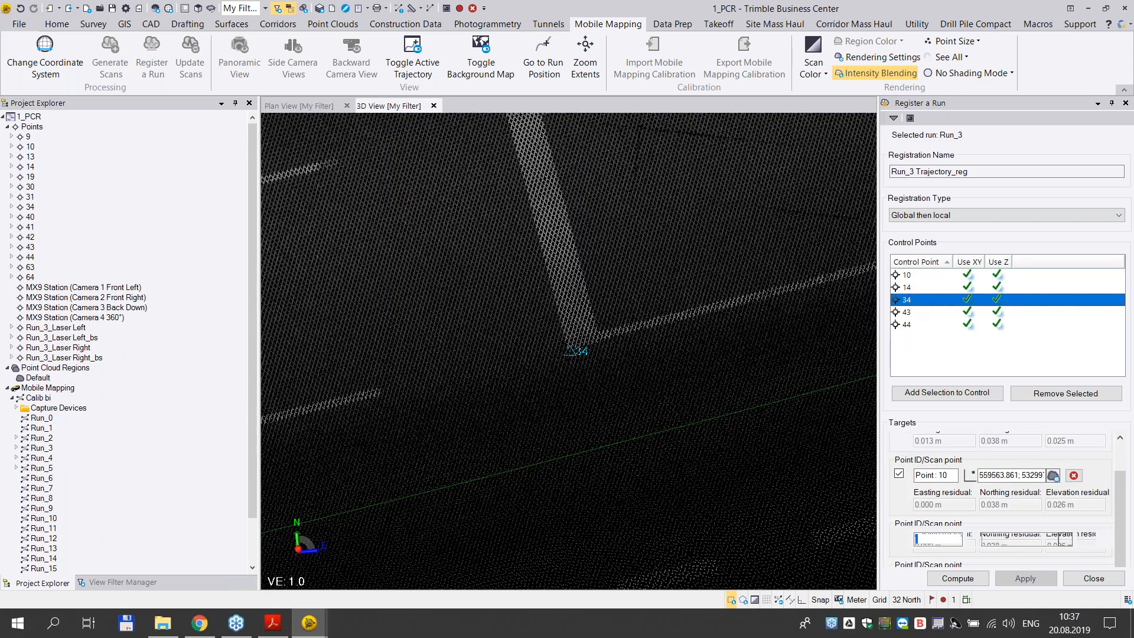
scroll(596, 362, "up", 3)
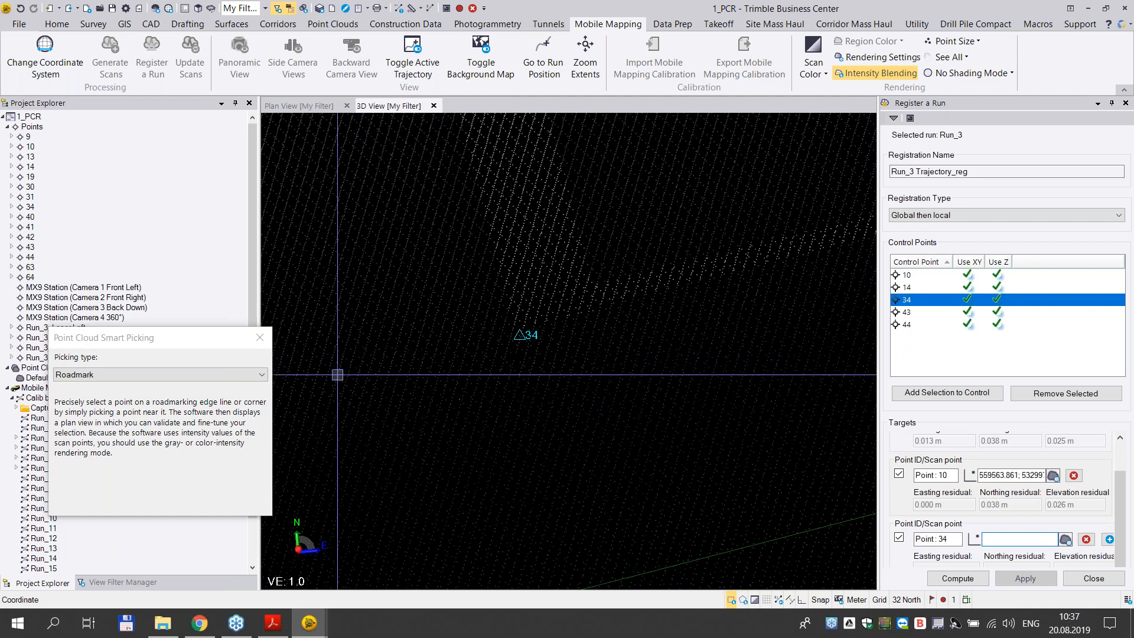
left_click(507, 337)
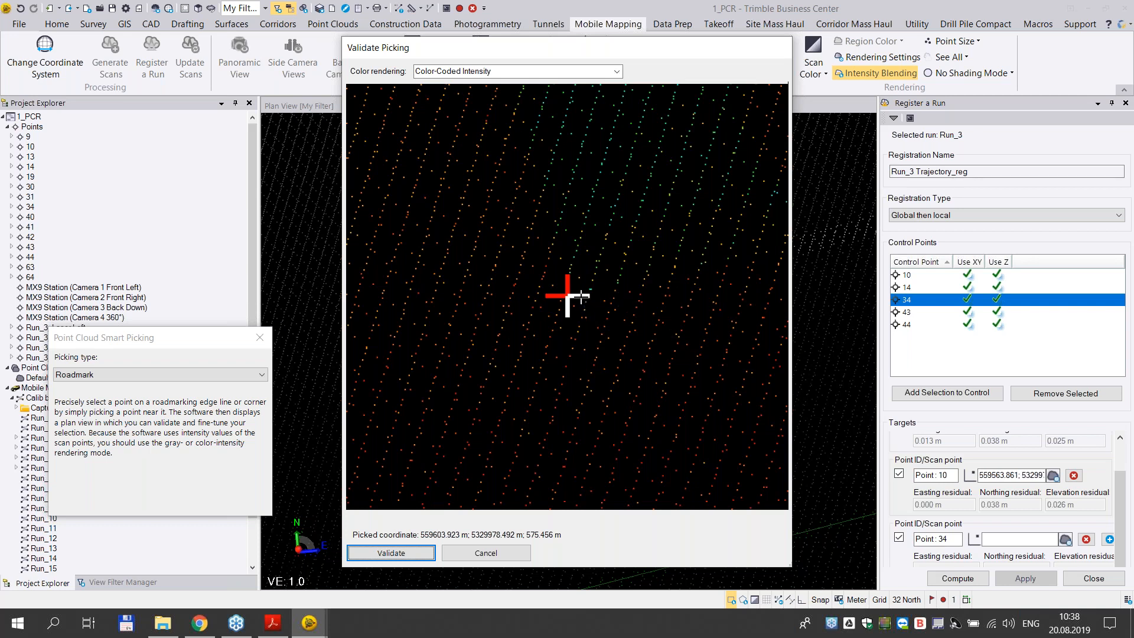
- Fine-tune point 34's picked position to 559603.924; 5329978.522; 575.457 m on the marking corner and validate it
mouse_move(569, 297)
left_mouse_down()
mouse_move(559, 284)
mouse_move(572, 284)
left_mouse_up()
left_click(566, 284)
left_click(568, 286)
left_click(571, 284)
left_click(566, 281)
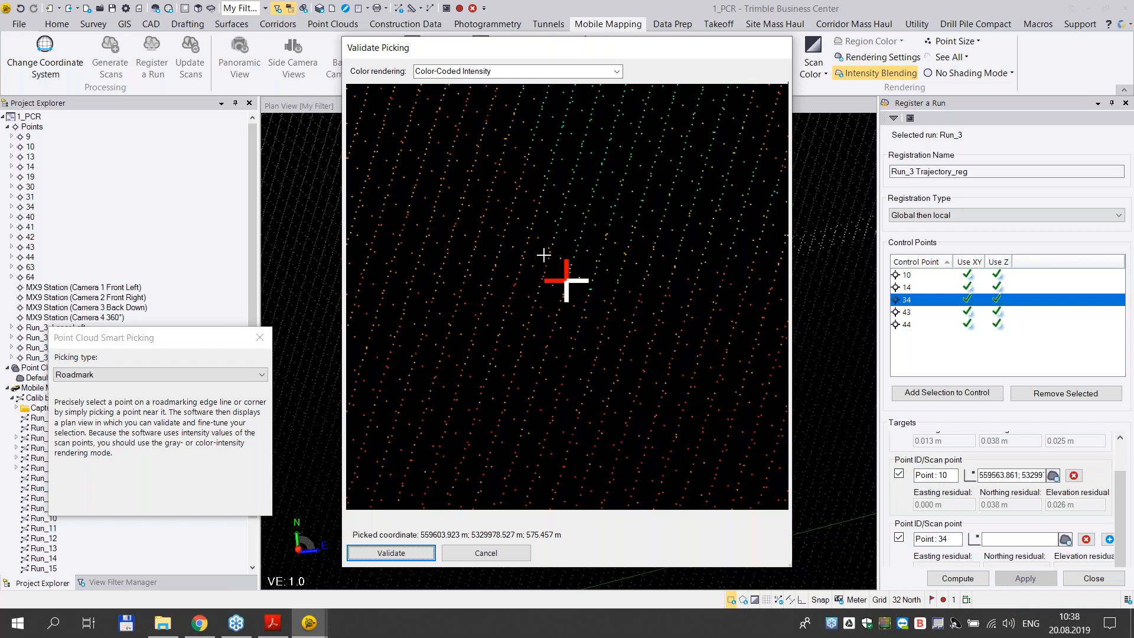
left_click(567, 283)
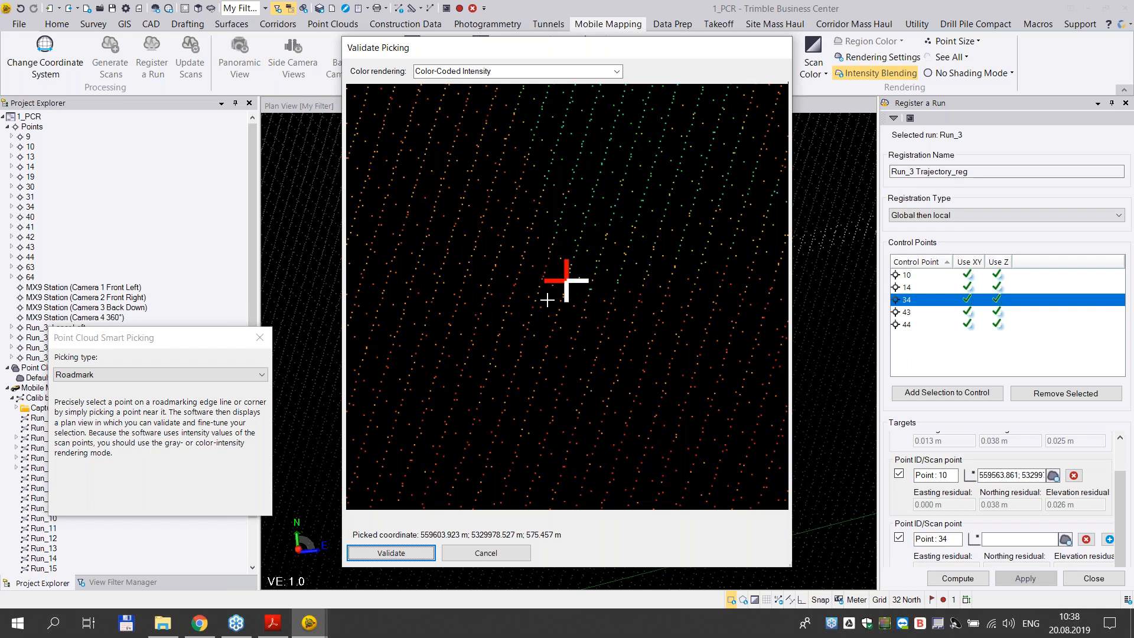
left_click(417, 553)
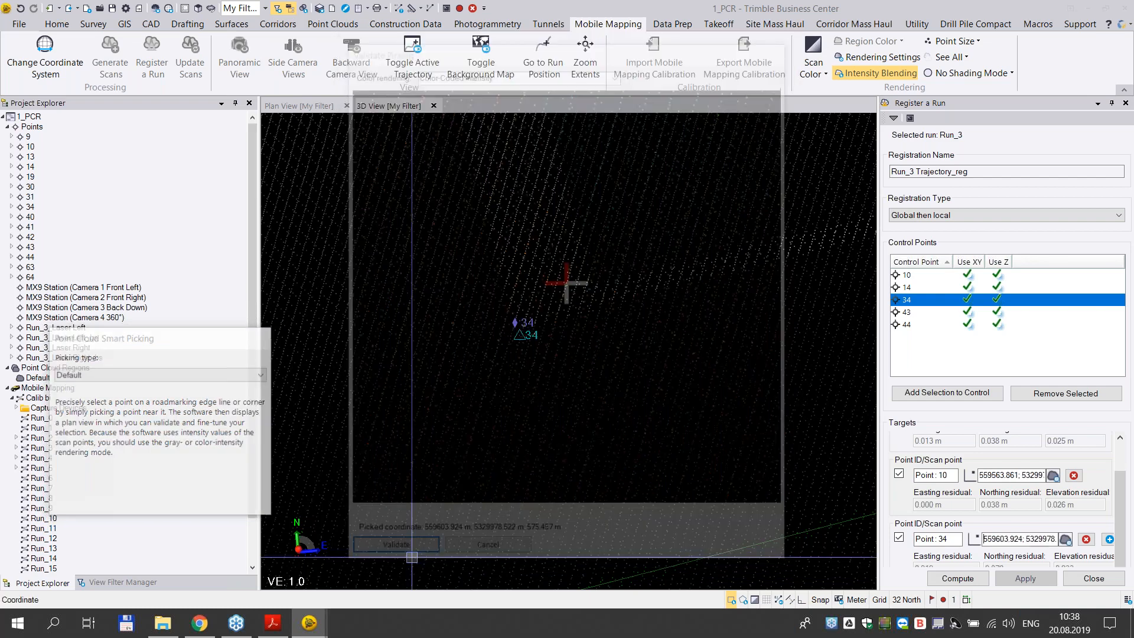
- Inspect the validated scan point beside control point 34 and add an empty target to the registration
middle_click_drag(640, 357, 611, 313, "shift")
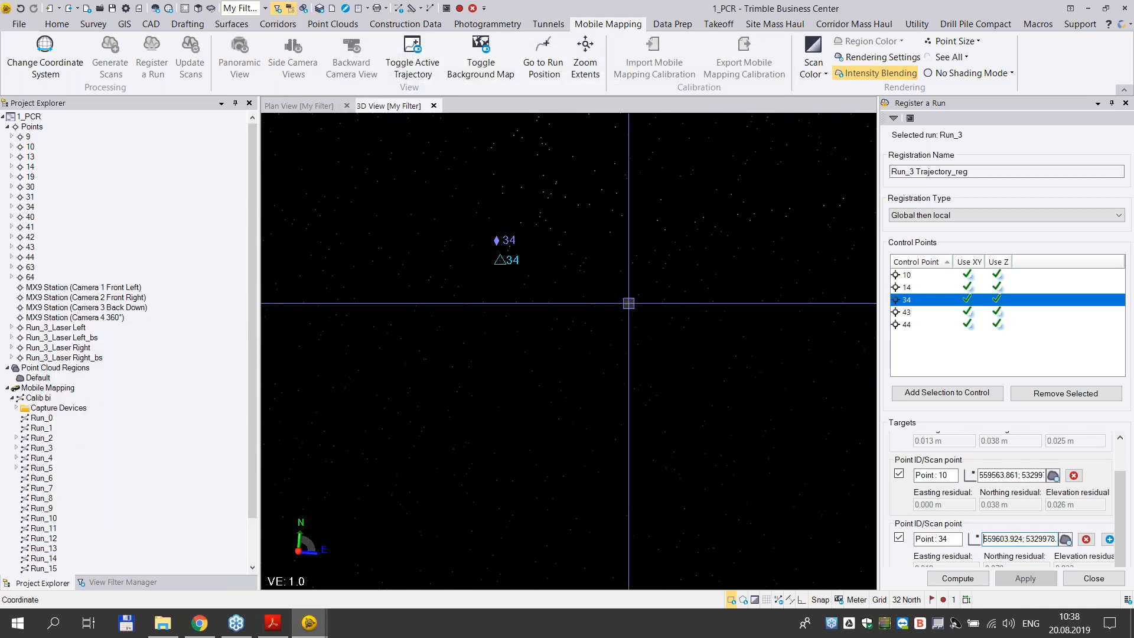
middle_click_drag(762, 265, 699, 384)
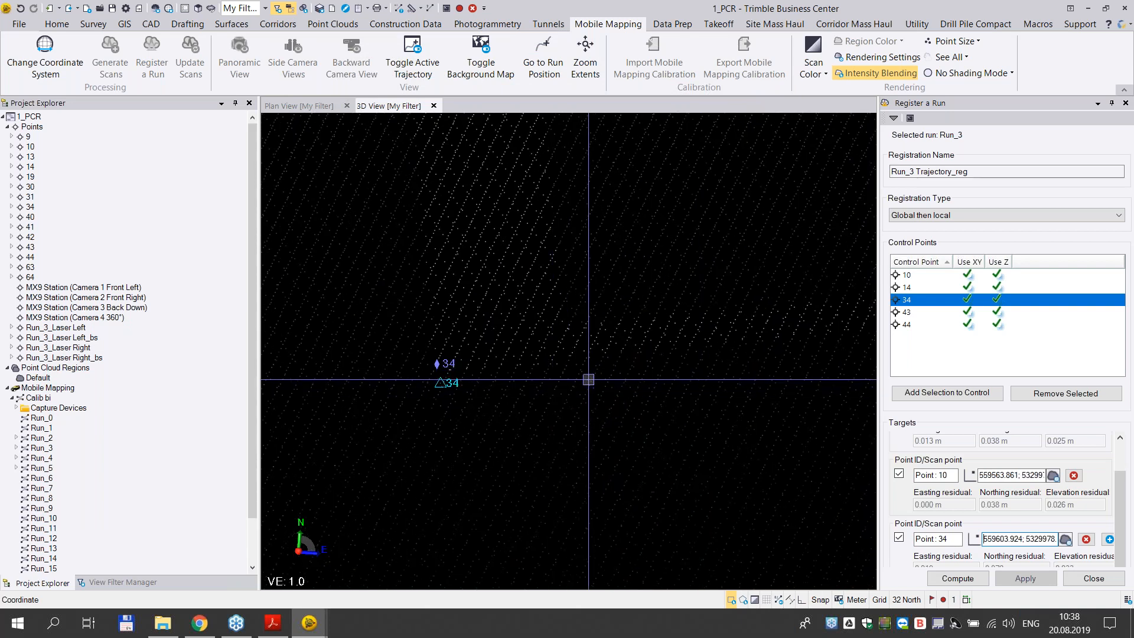
right_click_drag(617, 375, 615, 376)
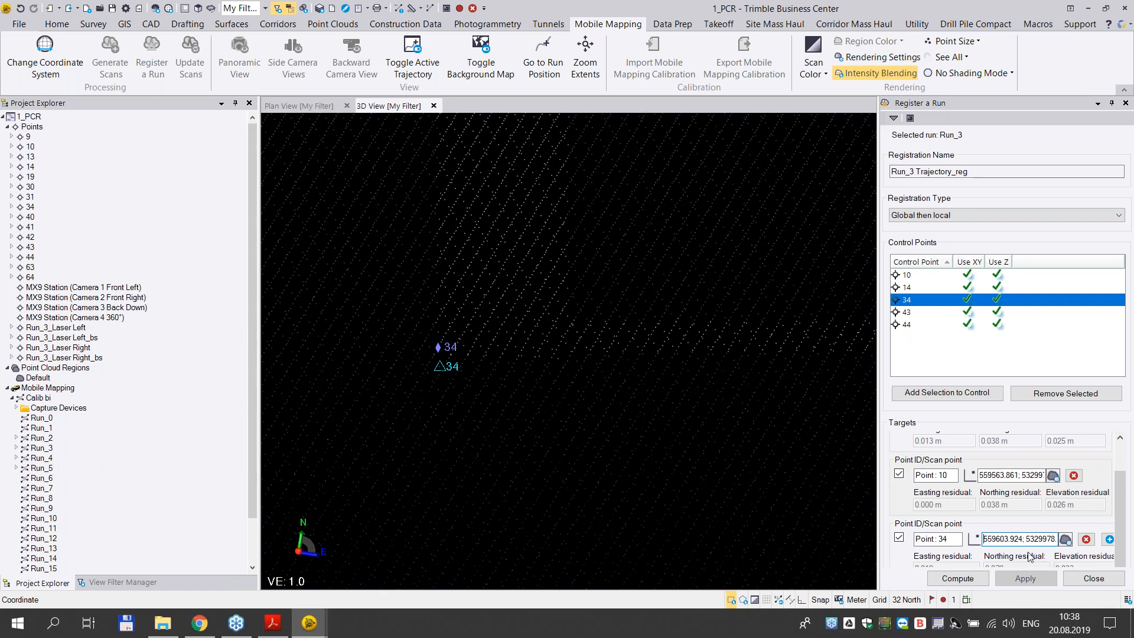
left_click(1109, 540)
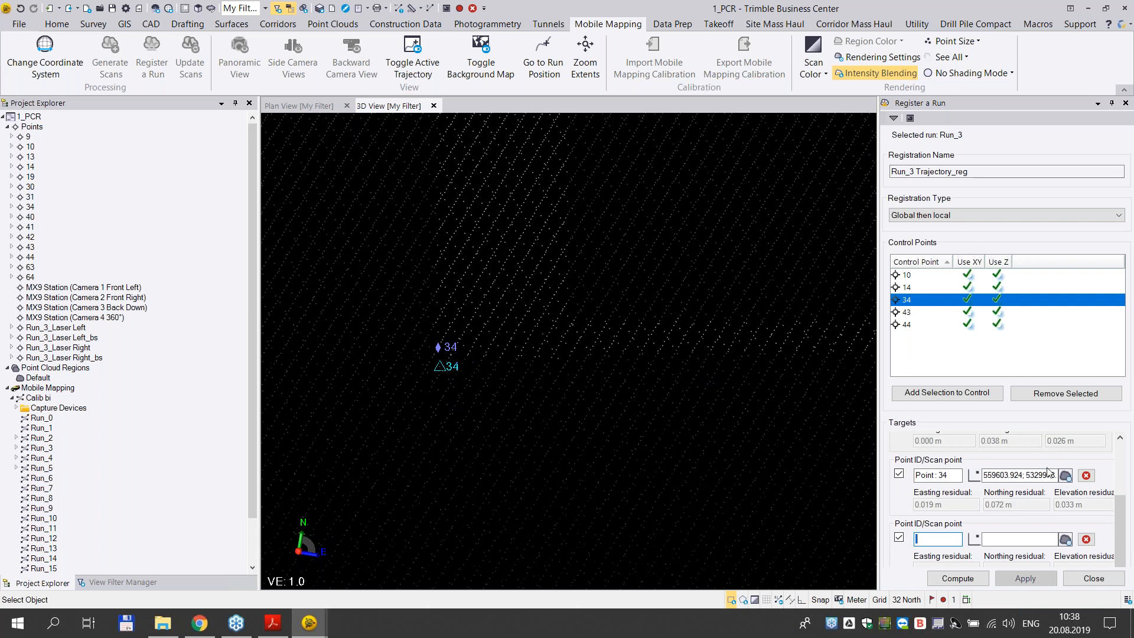
- Edit the northing of point 34's scan point to 5329978.512 and then to 5329978.452
left_click(1022, 475)
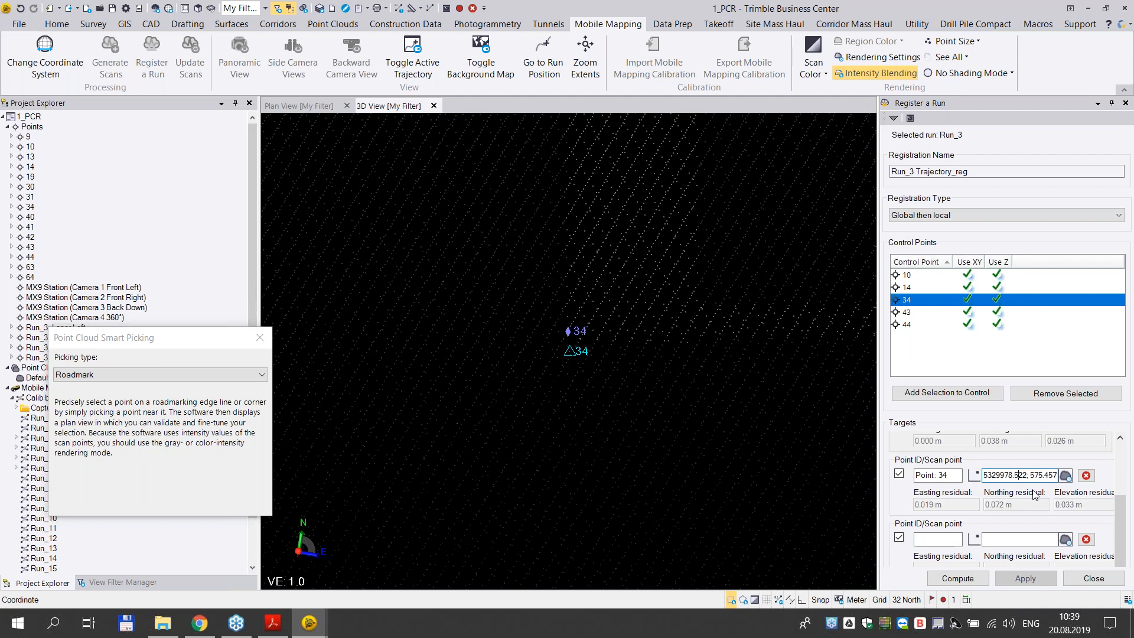
key("BackSpace")
type("1")
key("Return")
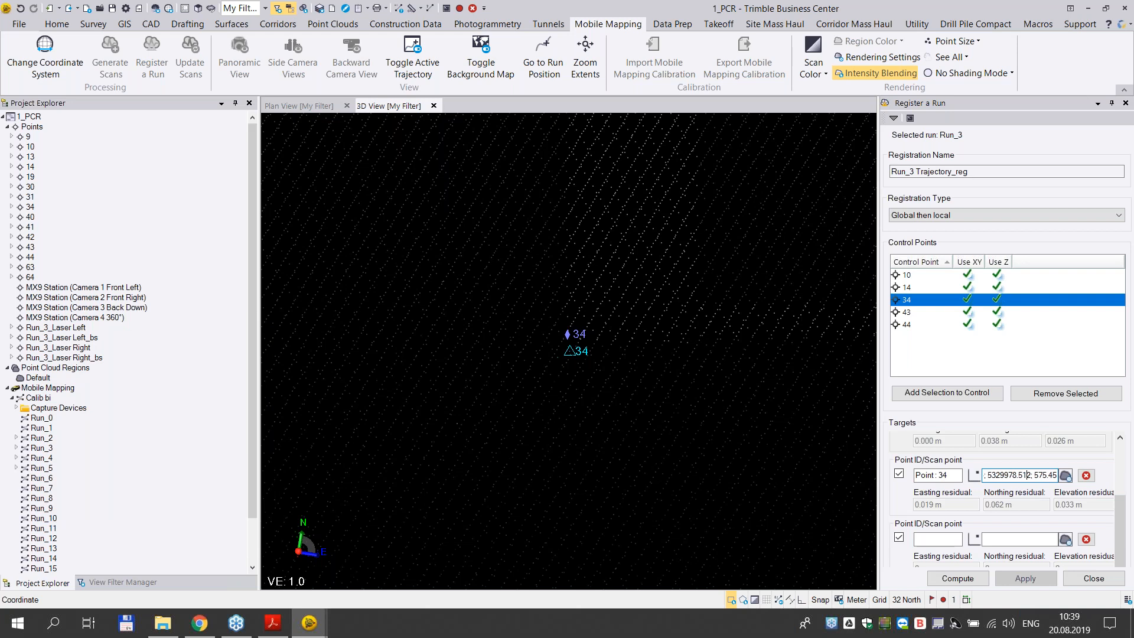
key("BackSpace")
key("BackSpace")
type("45")
key("Tab")
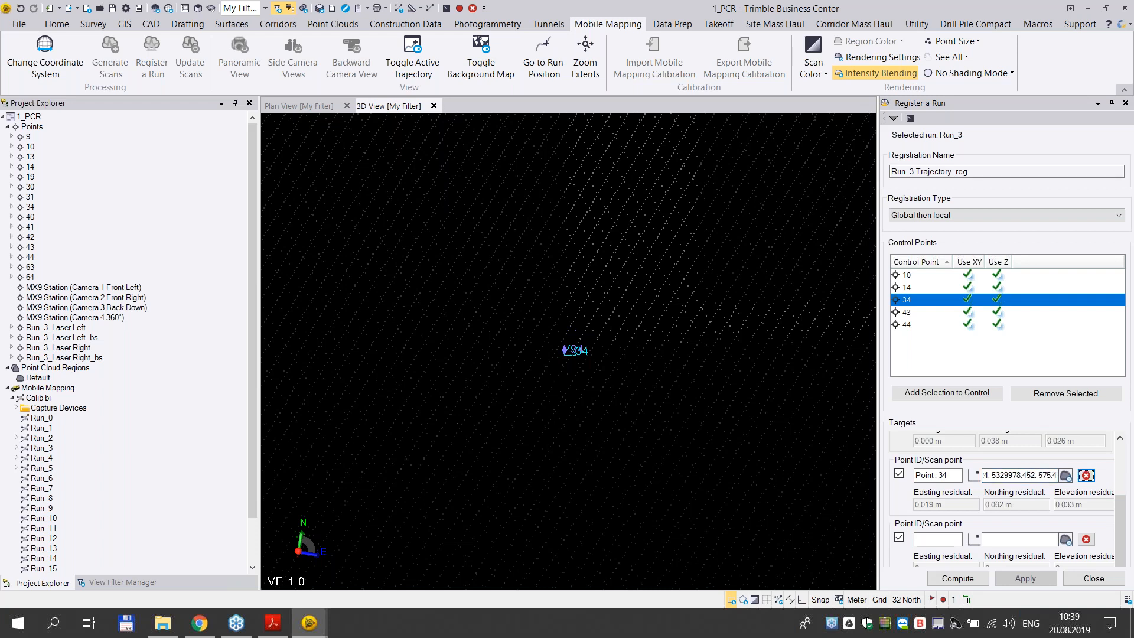
- Set the northing of point 34's scan point to 5329978.482
left_click(1032, 477)
key("End")
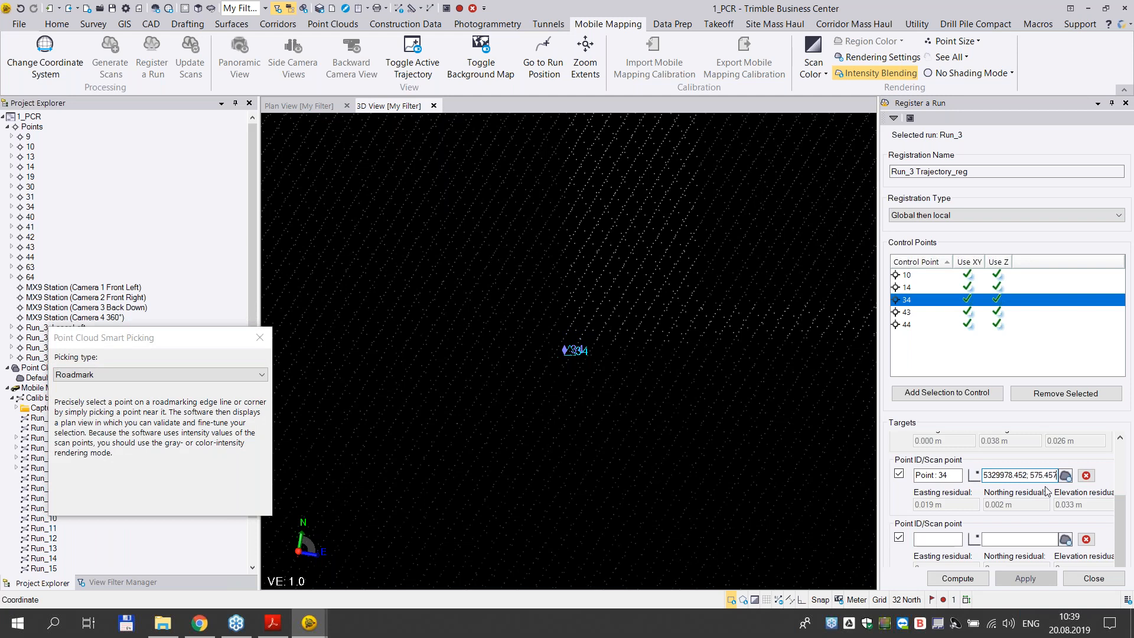
key("ctrl+Left")
key("BackSpace")
type("8")
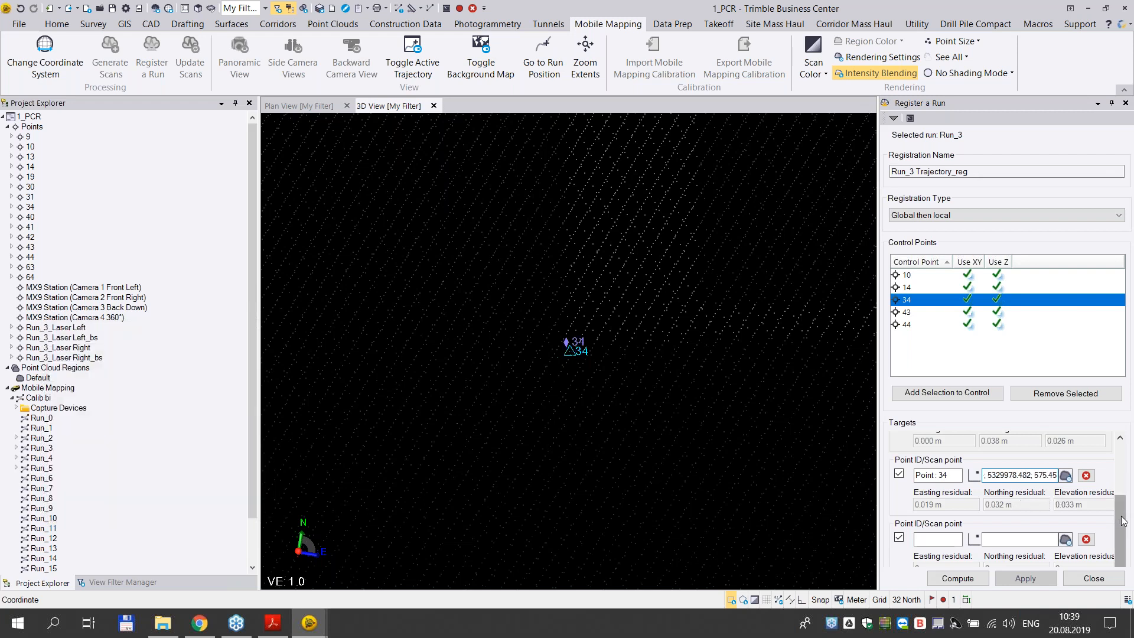
- Review the residuals of the picked targets and examine the road markings around control point 34
scroll(1123, 521, "up", 1)
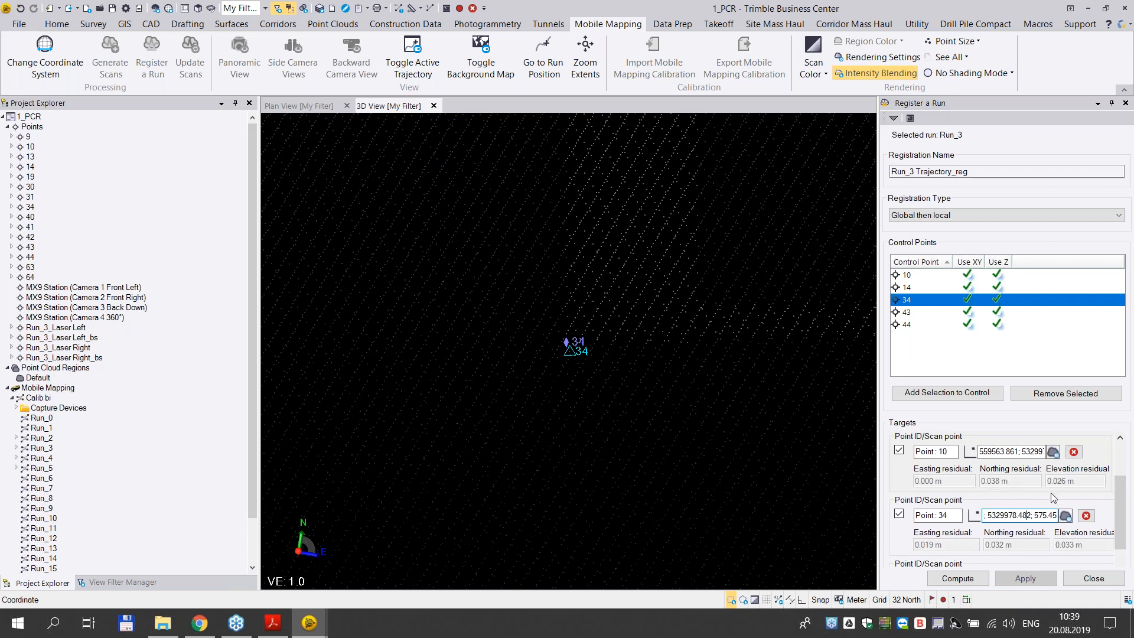
scroll(1124, 513, "up", 1)
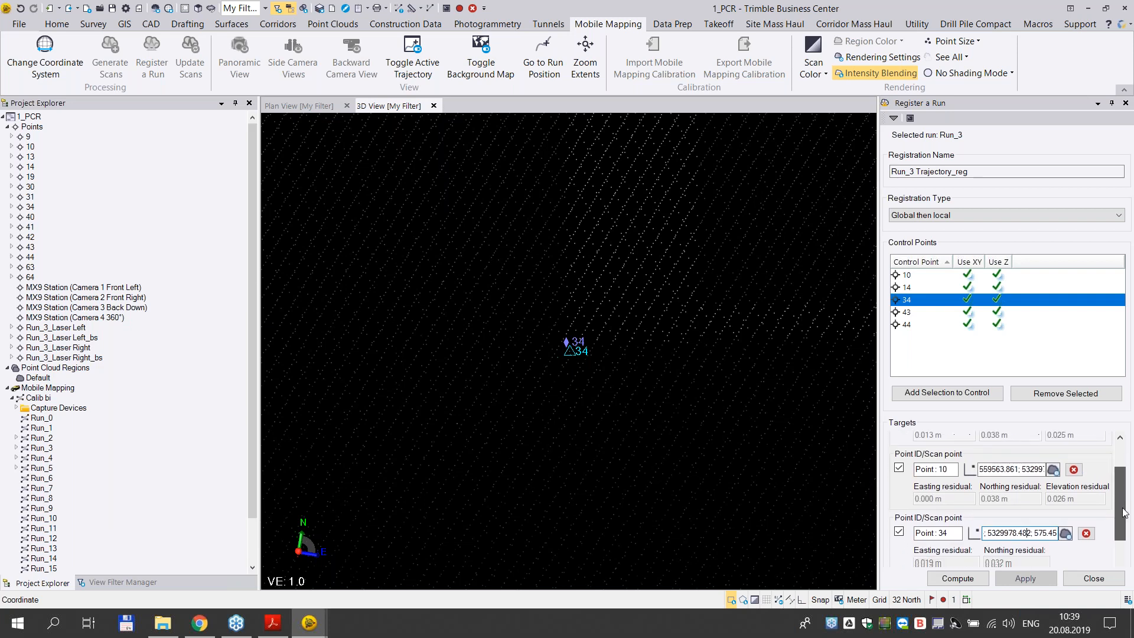
scroll(1124, 513, "down", 1)
scroll(778, 418, "down", 1)
scroll(778, 417, "down", 3)
middle_click_drag(778, 391, 655, 398)
middle_click_drag(743, 310, 473, 329)
scroll(617, 317, "down", 2)
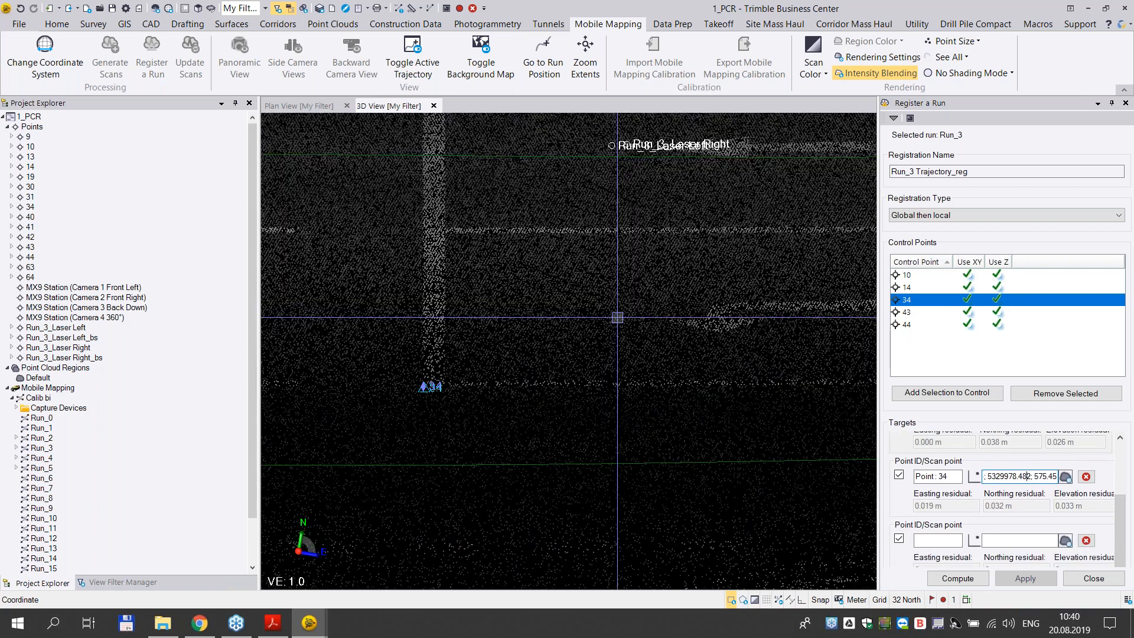
scroll(618, 317, "down", 2)
middle_click_drag(699, 311, 450, 334)
scroll(450, 335, "down", 4)
- Locate control point 43 in the 3D view and assign it to an empty registration target
left_click(916, 314)
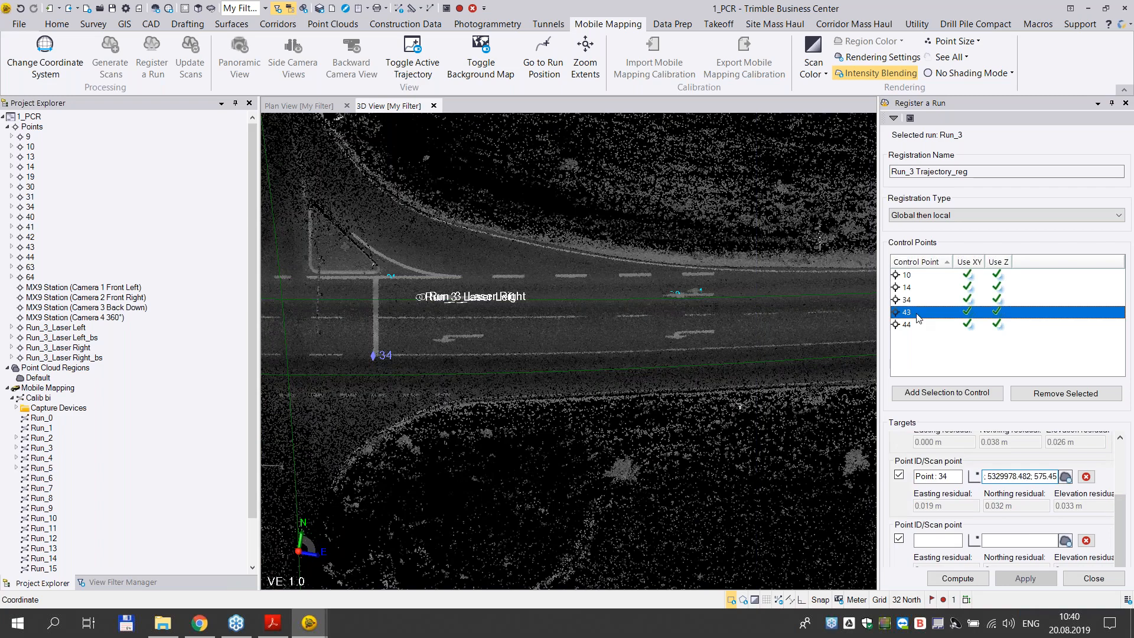
scroll(939, 520, "down", 1)
left_click(934, 540)
type("43")
key("Tab")
- Pick the road-marking corner near control point 43 in Roadmark mode and validate the scan point at about 559678.03, 5329996.23
scroll(589, 350, "up", 8)
middle_click_drag(474, 378, 599, 348)
scroll(444, 373, "up", 2)
scroll(510, 335, "up", 7)
scroll(599, 348, "up", 1)
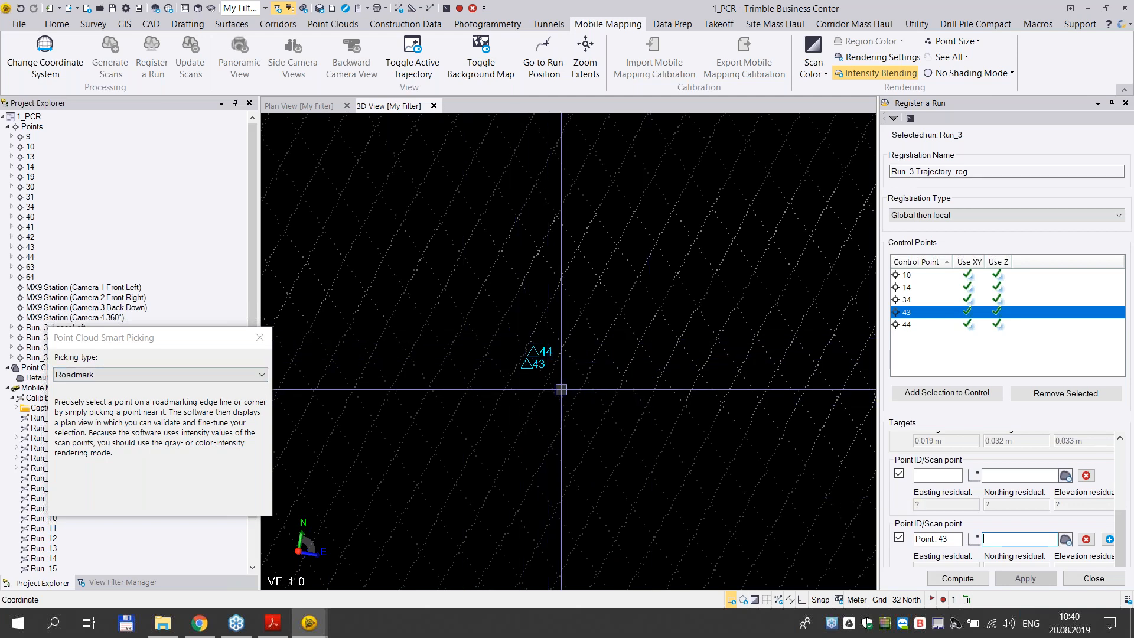
left_click(532, 330)
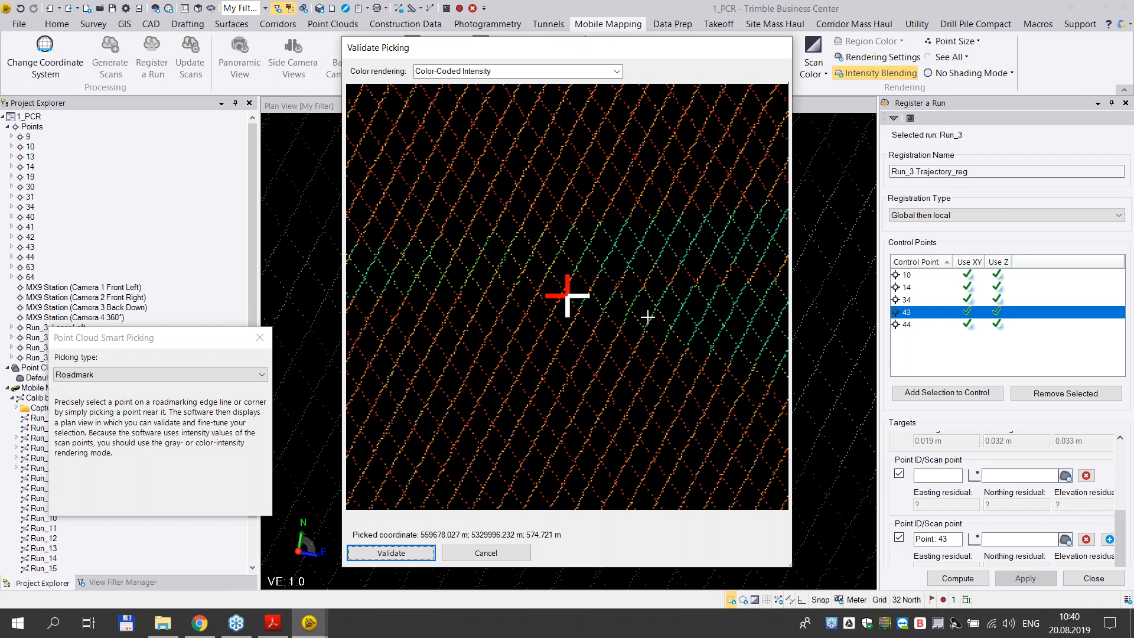
left_click(421, 554)
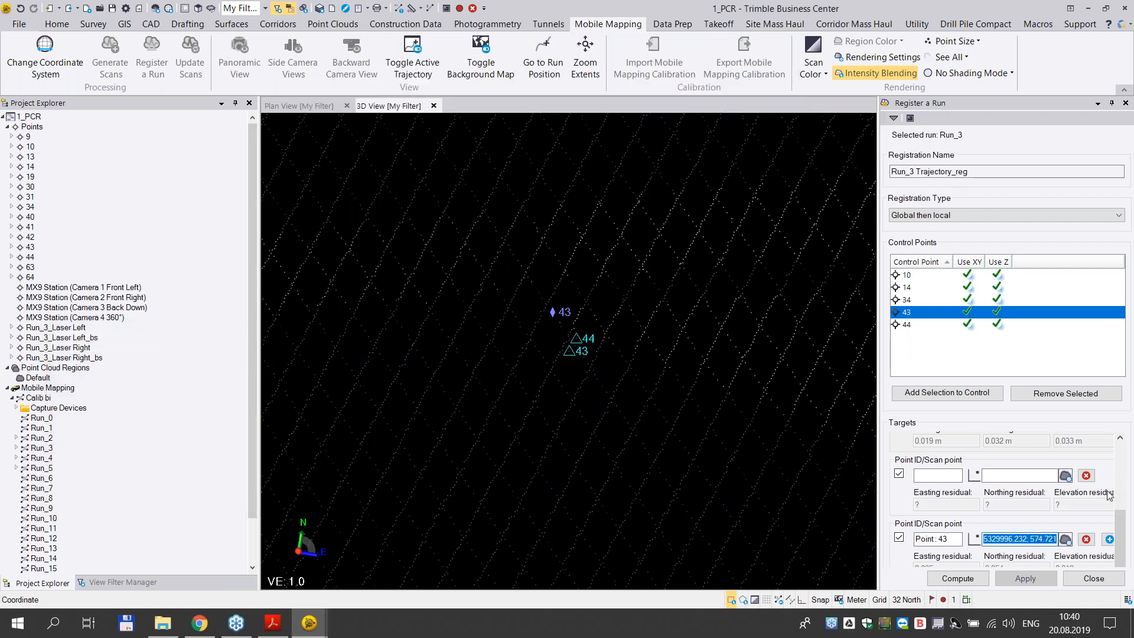
- Remove the blank target listed before point 43 and add a new empty target after it
left_click(1086, 477)
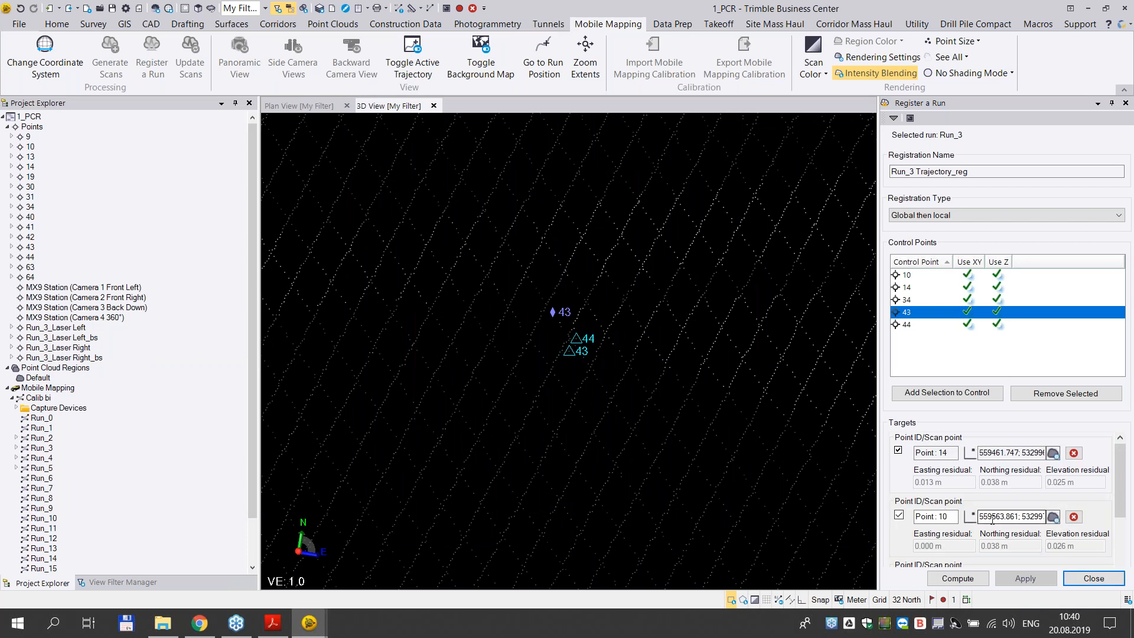
left_click_drag(1118, 505, 1112, 550)
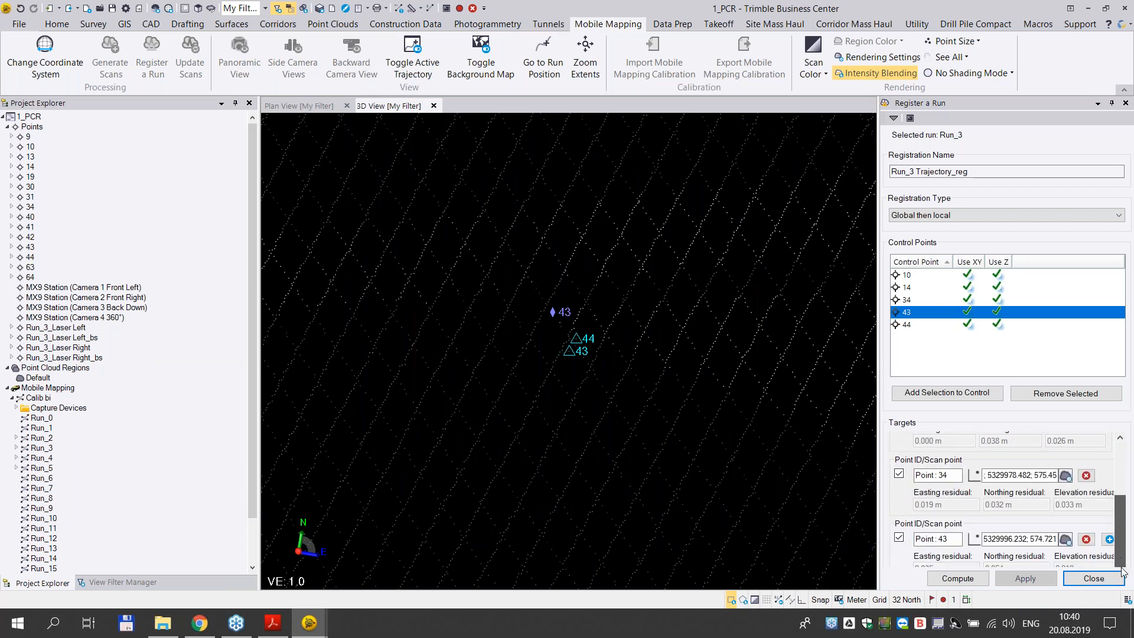
left_click(1110, 540)
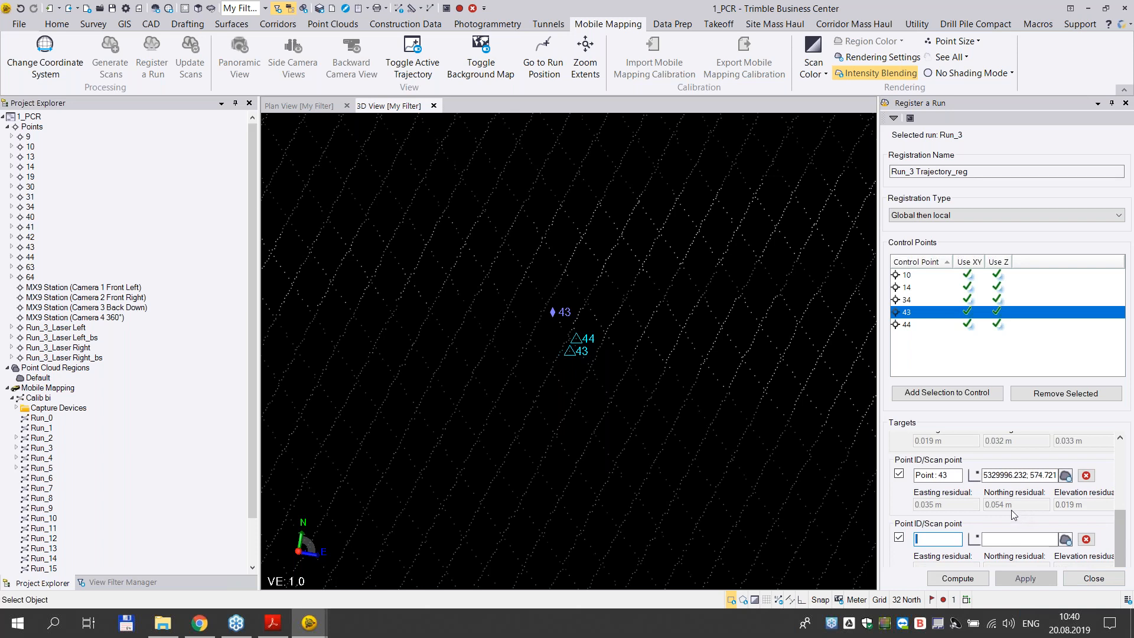
- Assign control point 44 to the new target and set the scan point picking type to Intersected plane
left_click(913, 326)
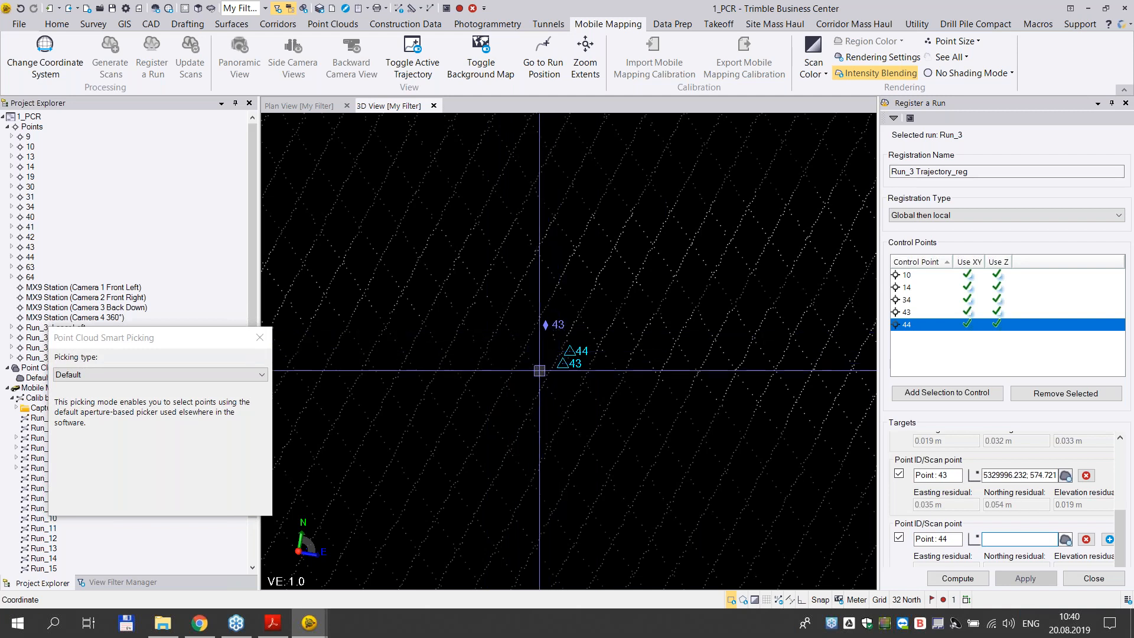
left_click(159, 375)
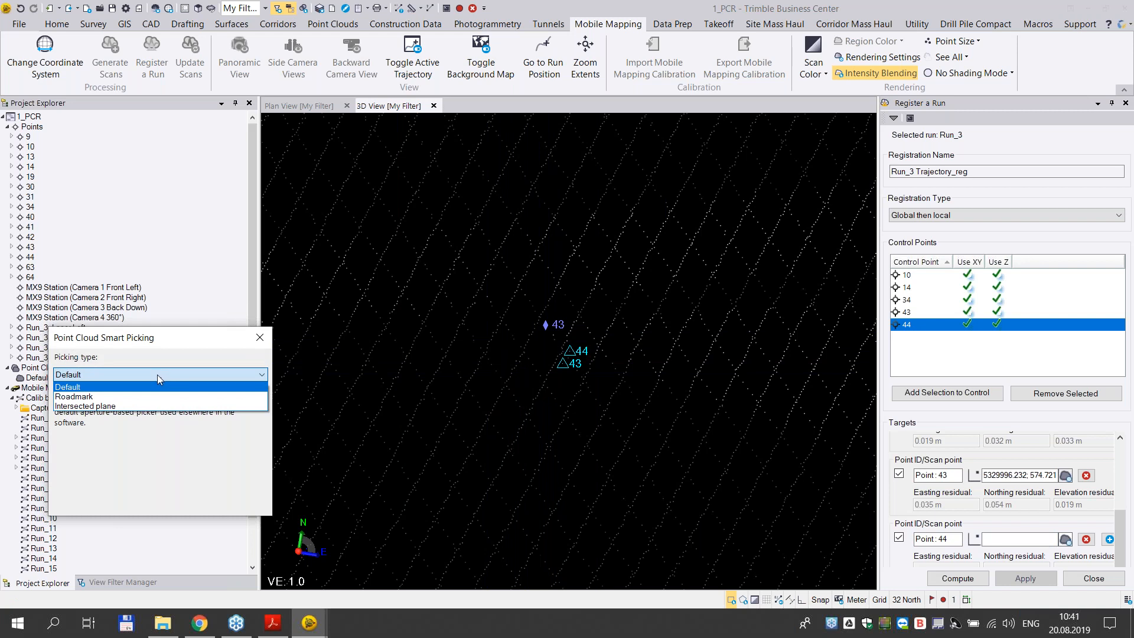
left_click(121, 407)
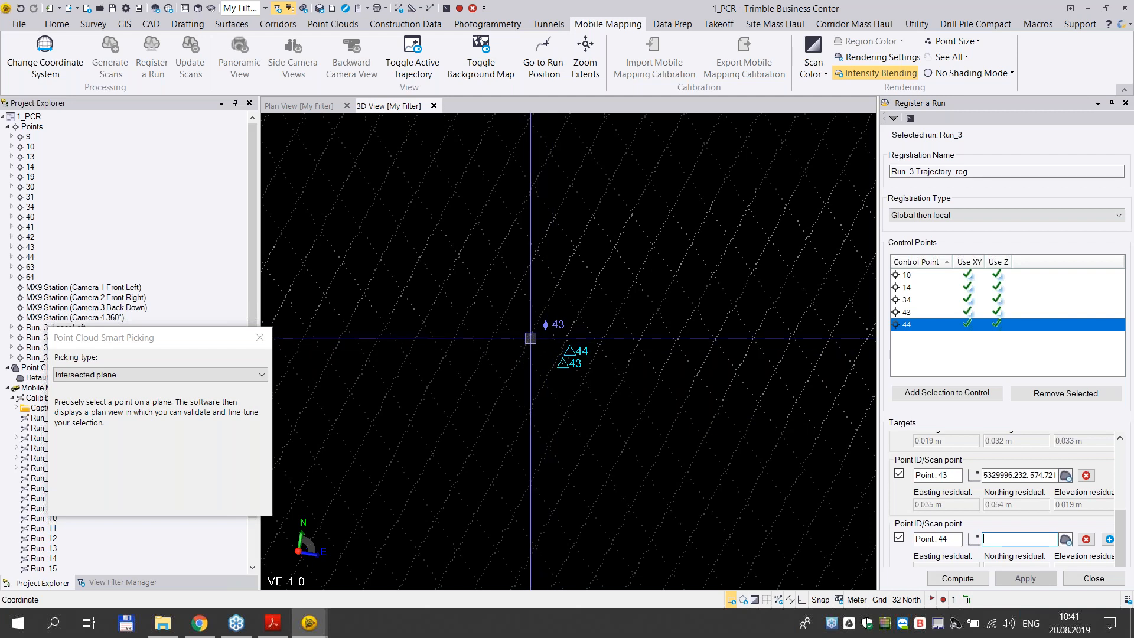
- Pick point 44's scan point at the road-marking corner, fine-tune it to about 559678.04, 5329996.23, and validate it
left_click(531, 338)
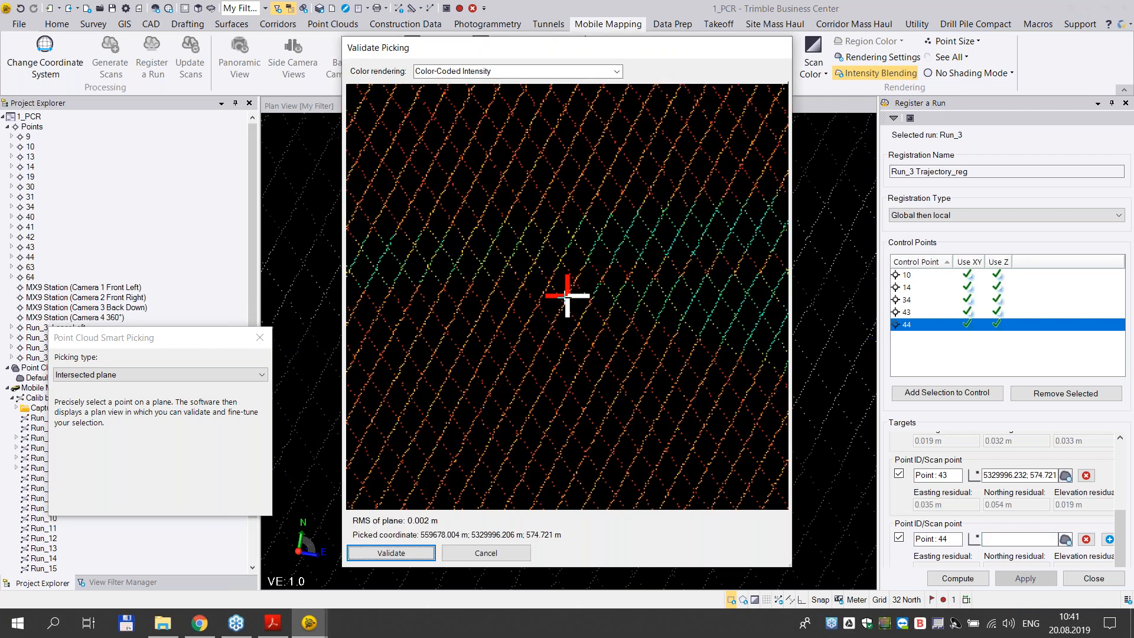
left_click(489, 329)
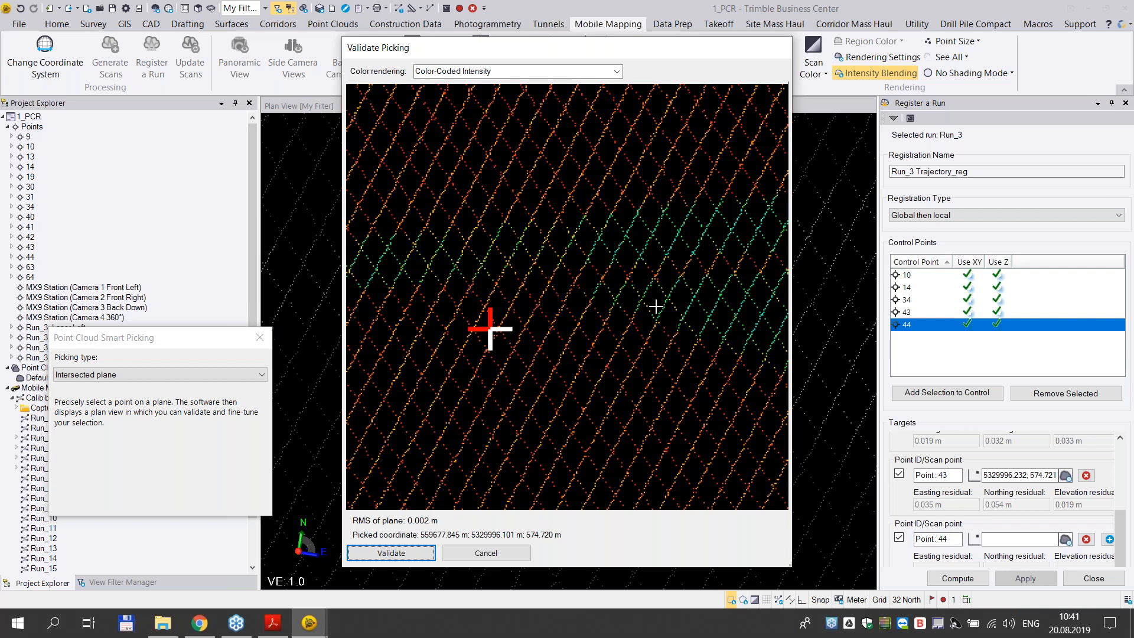
left_click(587, 287)
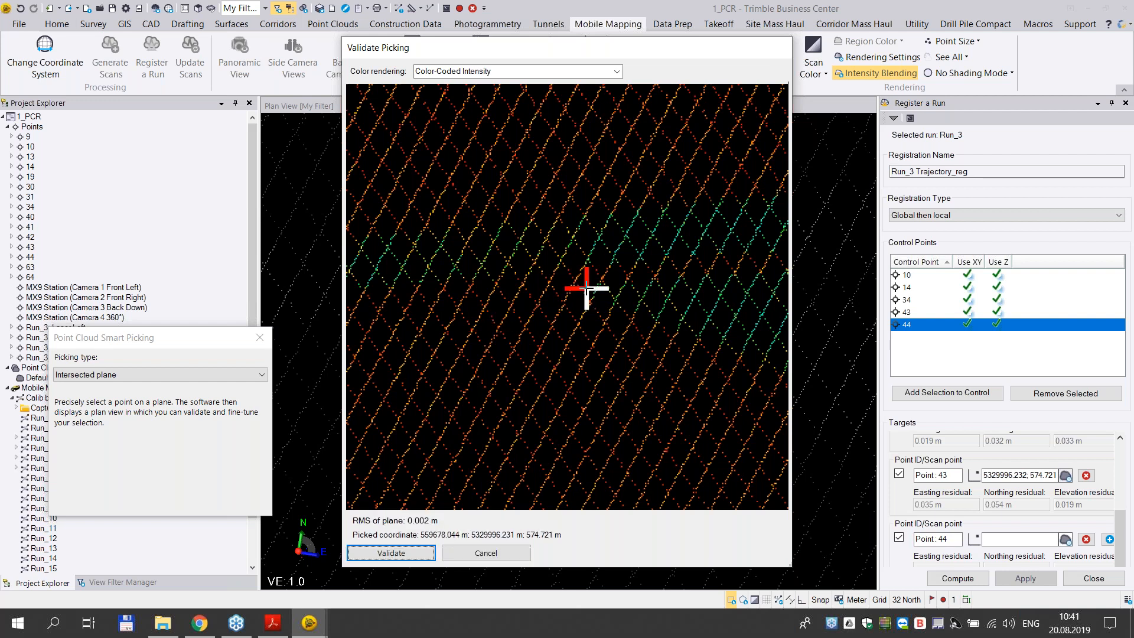
left_click(549, 303)
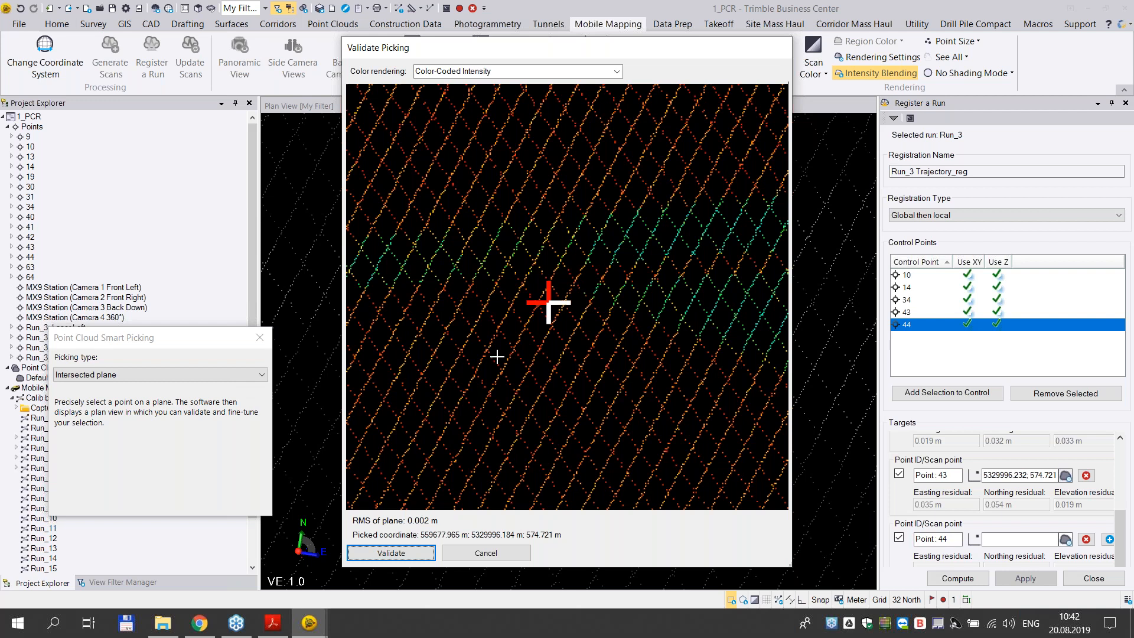
left_click(585, 286)
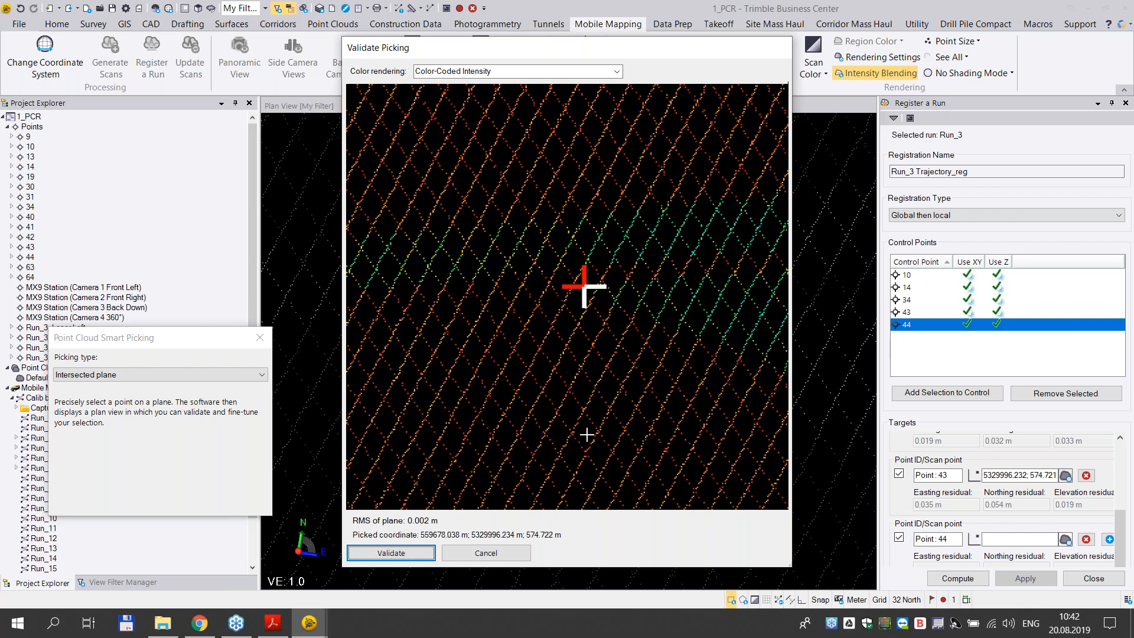
left_click(367, 554)
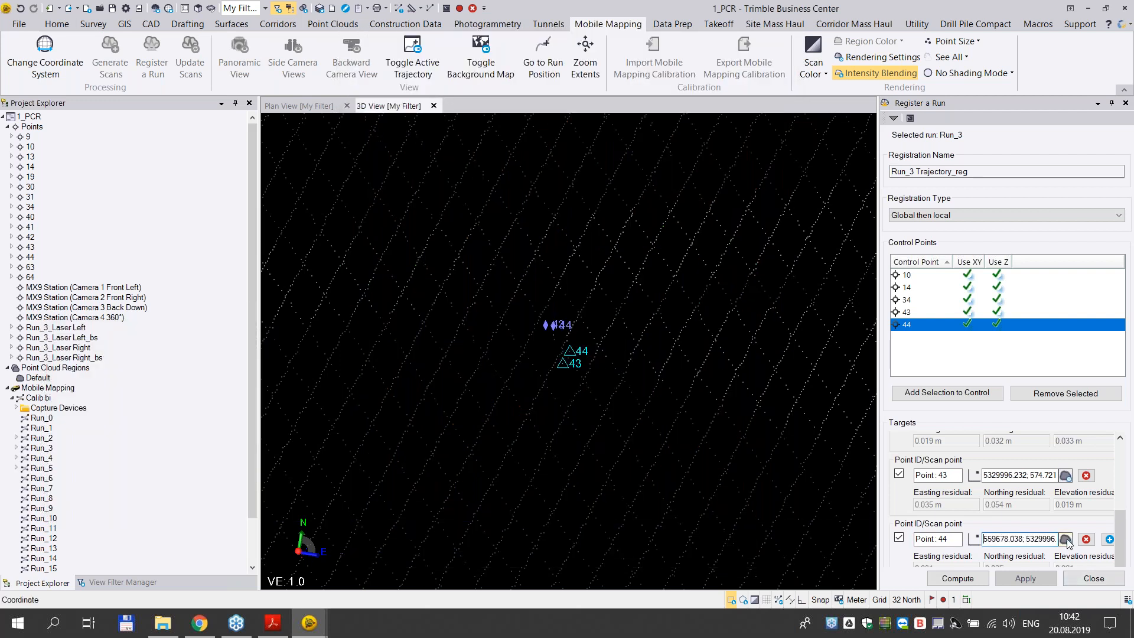
left_click(1109, 539)
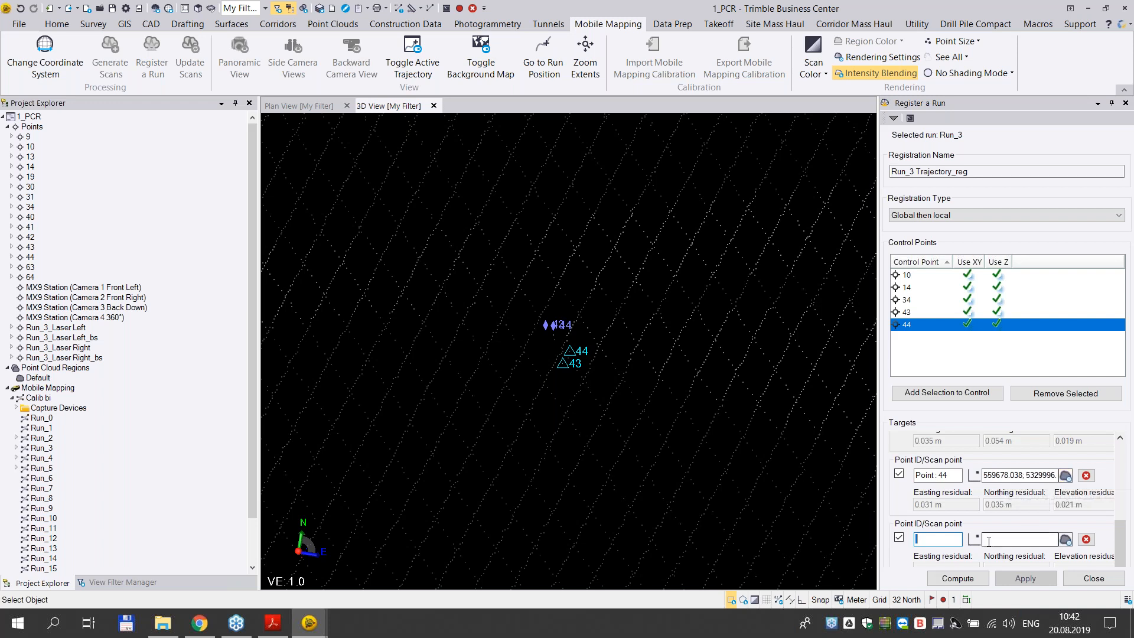
left_click(916, 313)
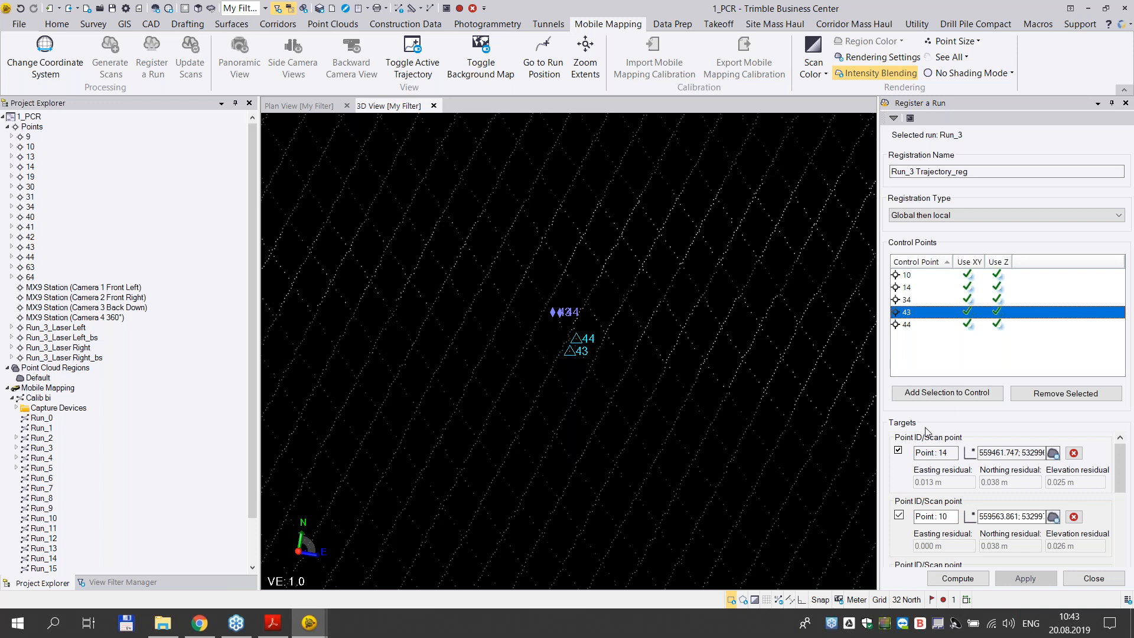
left_click_drag(1121, 469, 1124, 546)
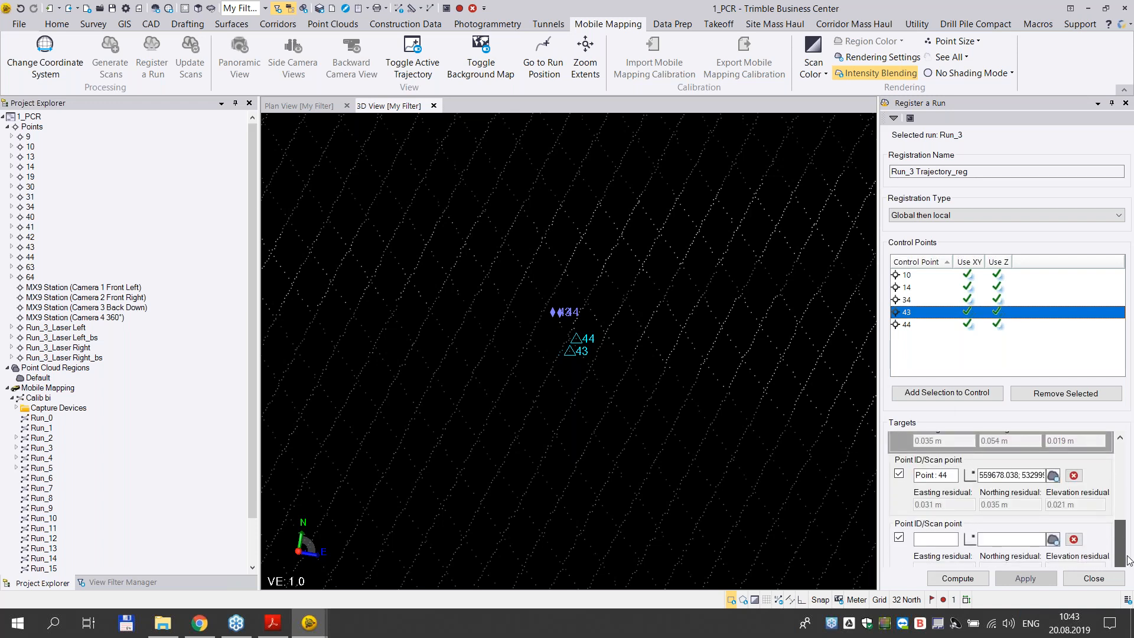
left_click(1075, 543)
- Compute the Run_3 registration from targets 14, 10, 34, 43 and 44
left_click_drag(1120, 506, 1132, 571)
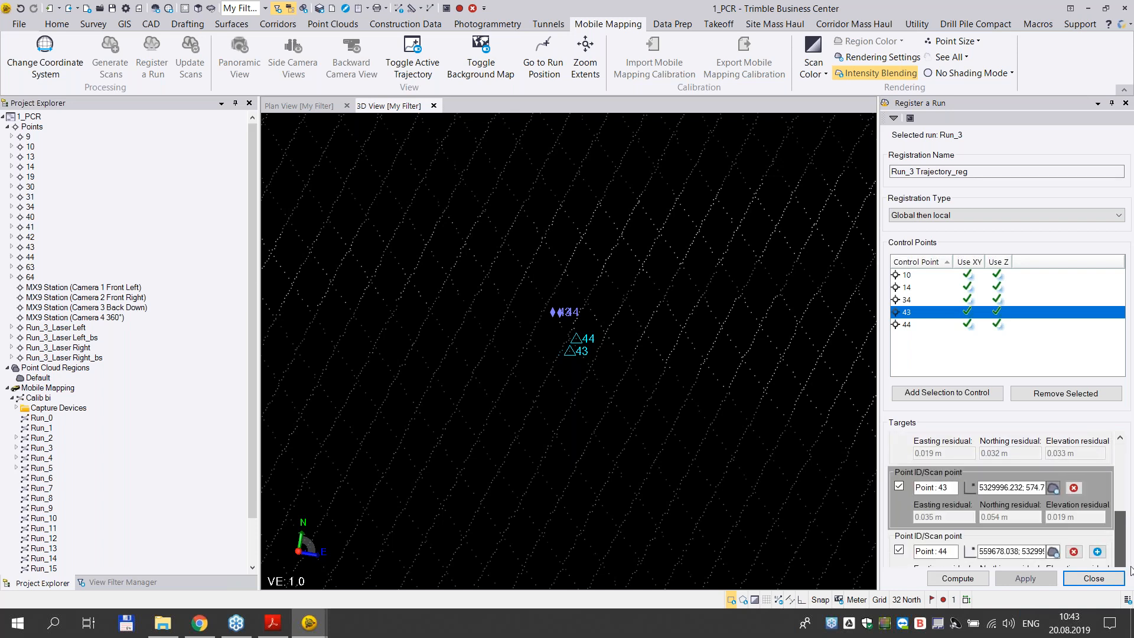
left_click(976, 583)
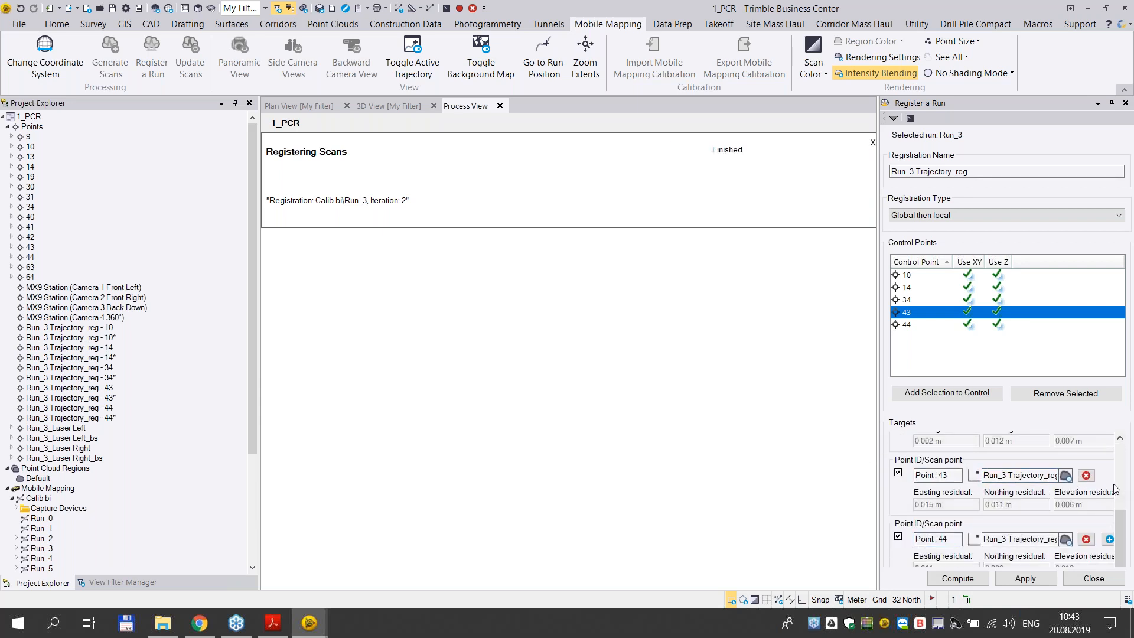
- Review the computed easting, northing and elevation residuals of targets 14, 10, 34, 43 and 44
left_click_drag(1121, 543, 1117, 467)
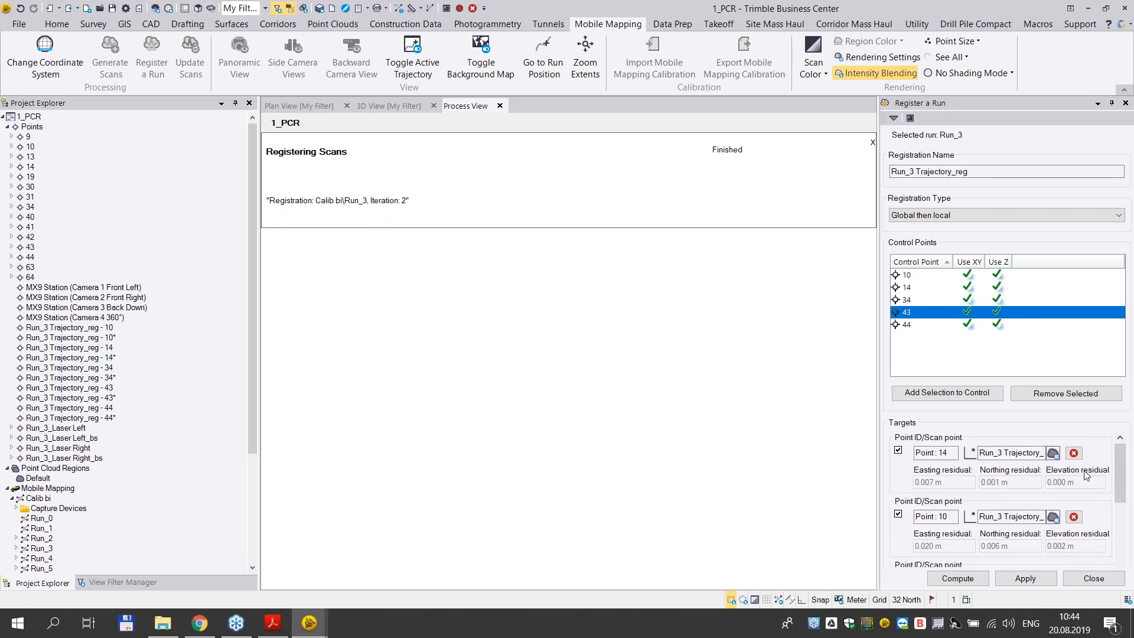
left_click_drag(1120, 475, 1120, 484)
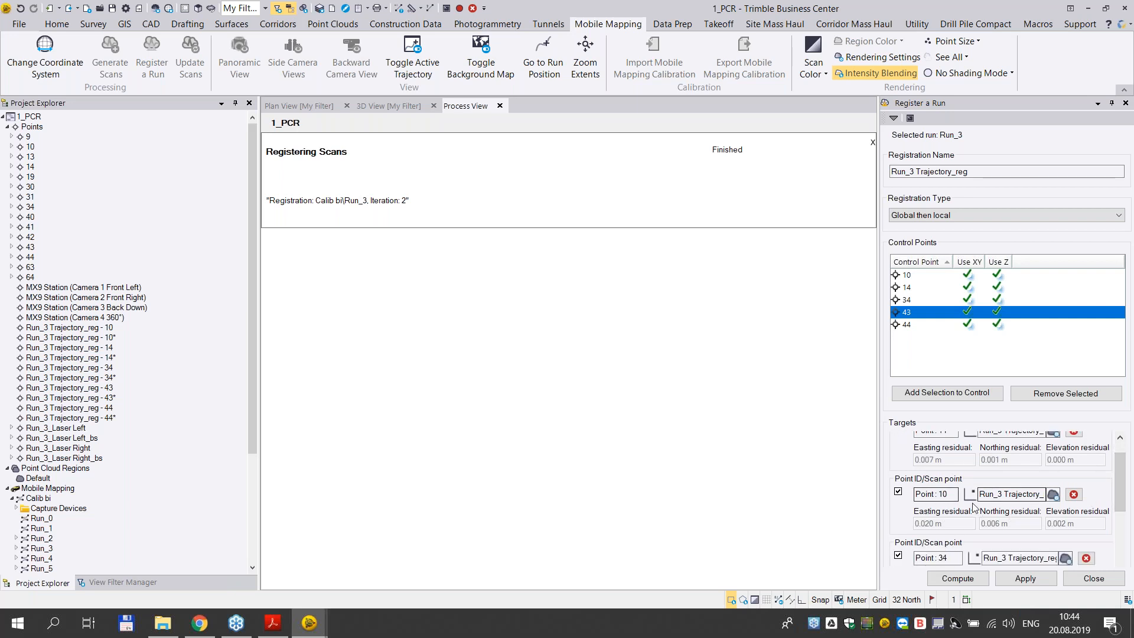
left_click_drag(1124, 489, 1124, 522)
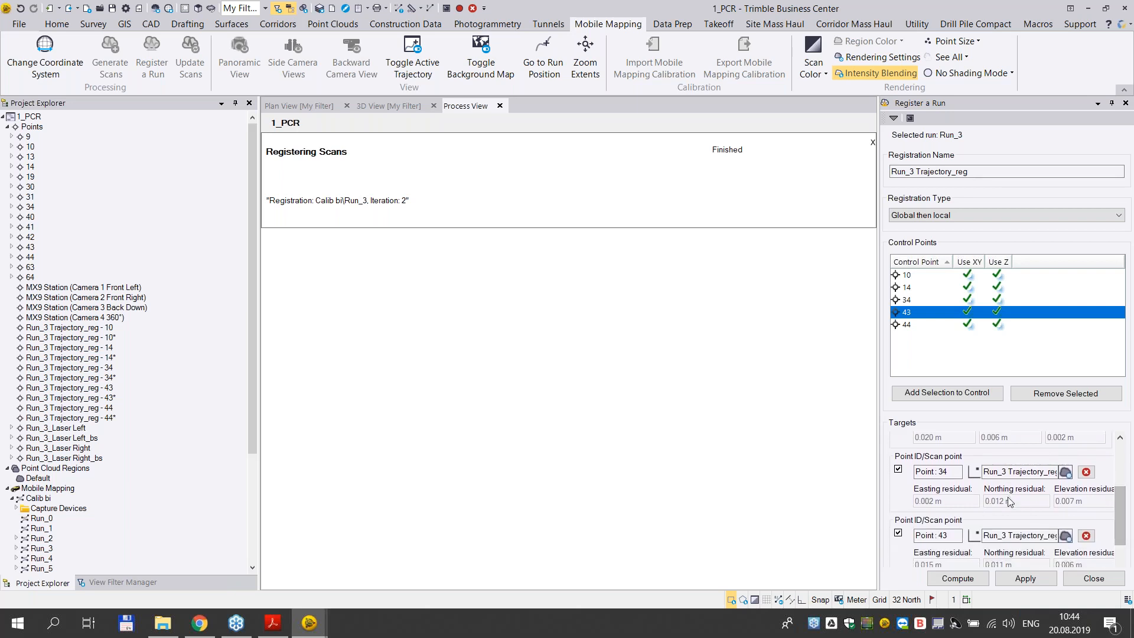
scroll(1120, 518, "down", 1)
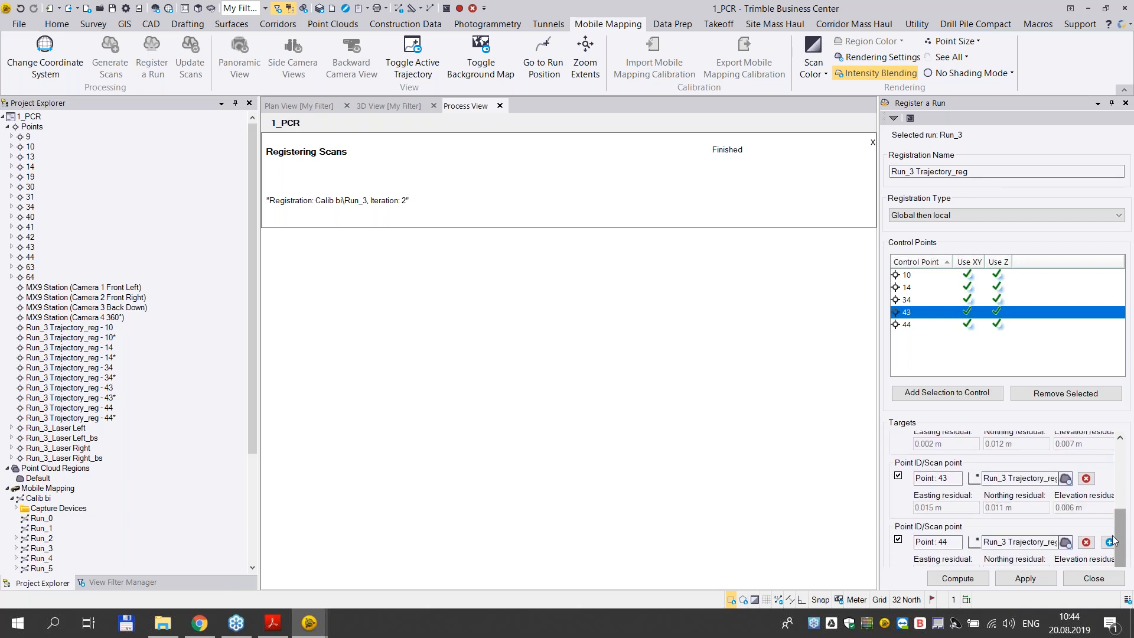
left_click_drag(1125, 544, 1124, 546)
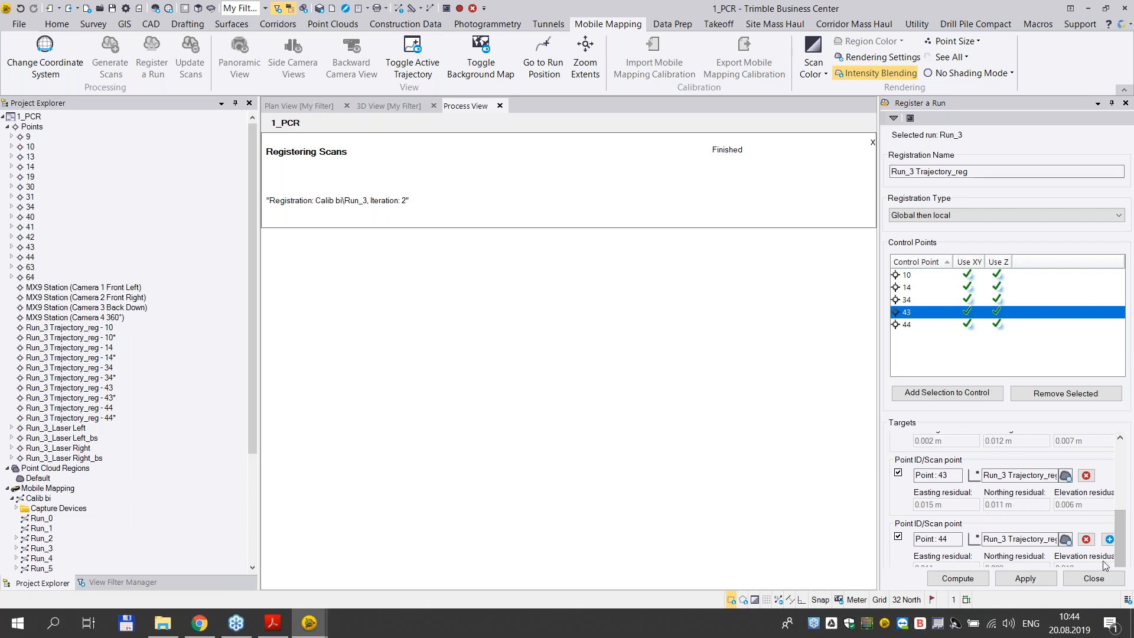
left_click(1110, 540)
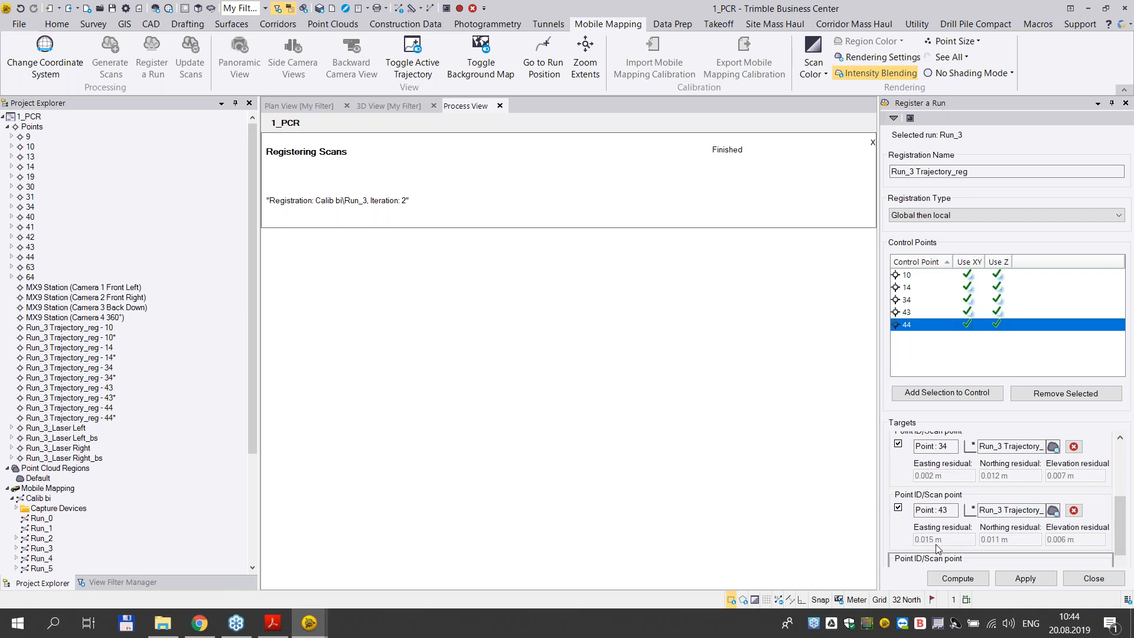
left_click_drag(1122, 540, 1123, 564)
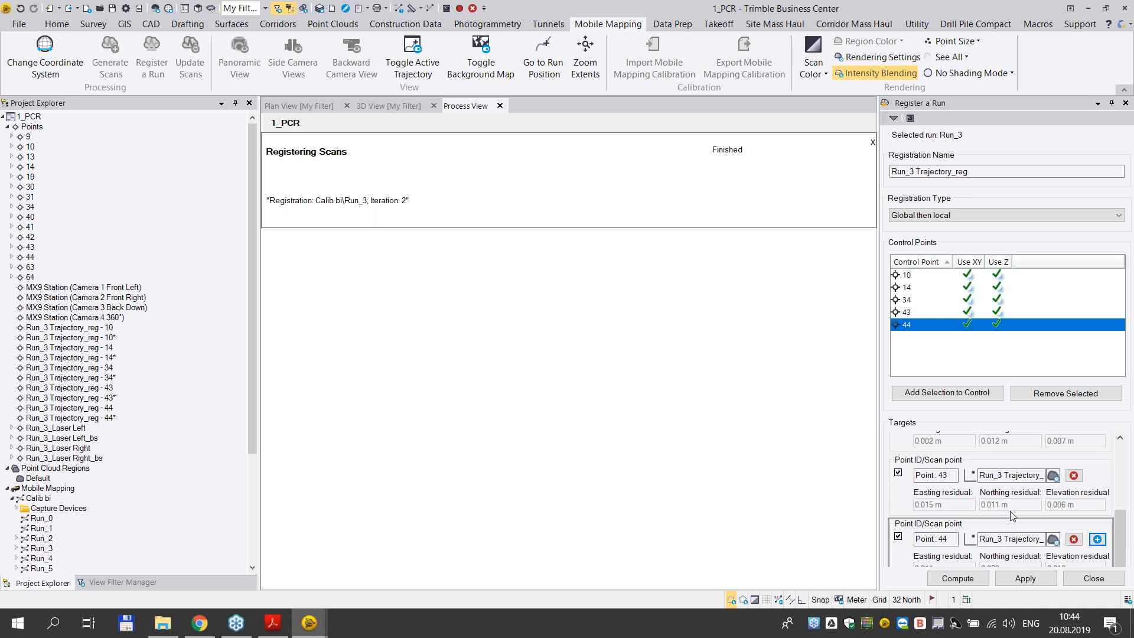
- Undock the Register a Run pane over the work area and add an empty target to check point 44's residuals
left_click_drag(966, 106, 802, 113)
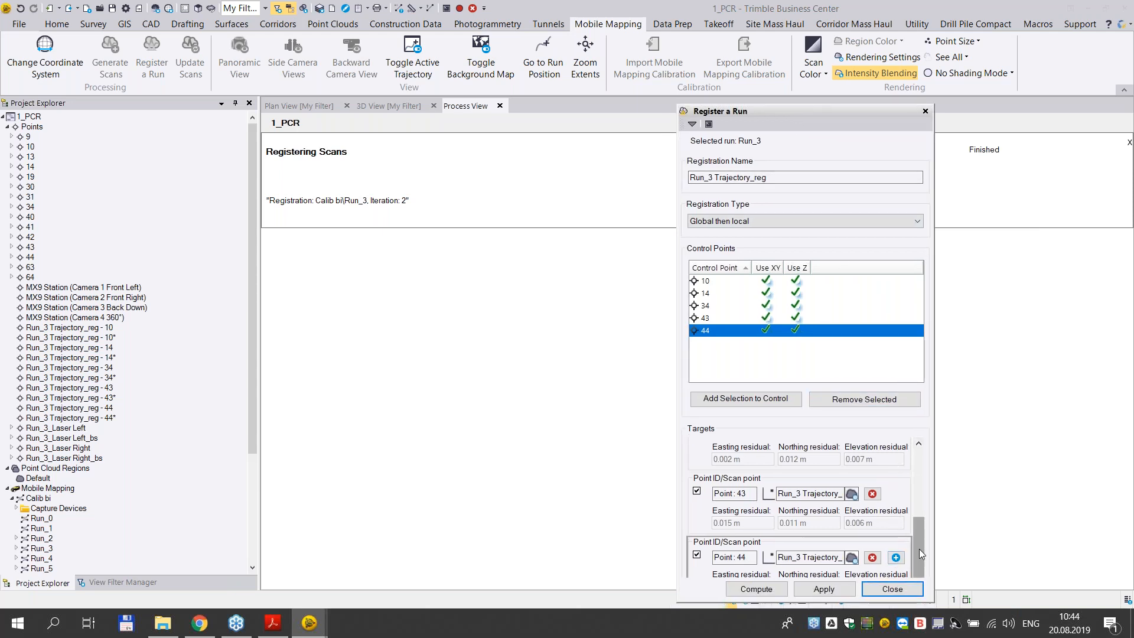
left_click(897, 558)
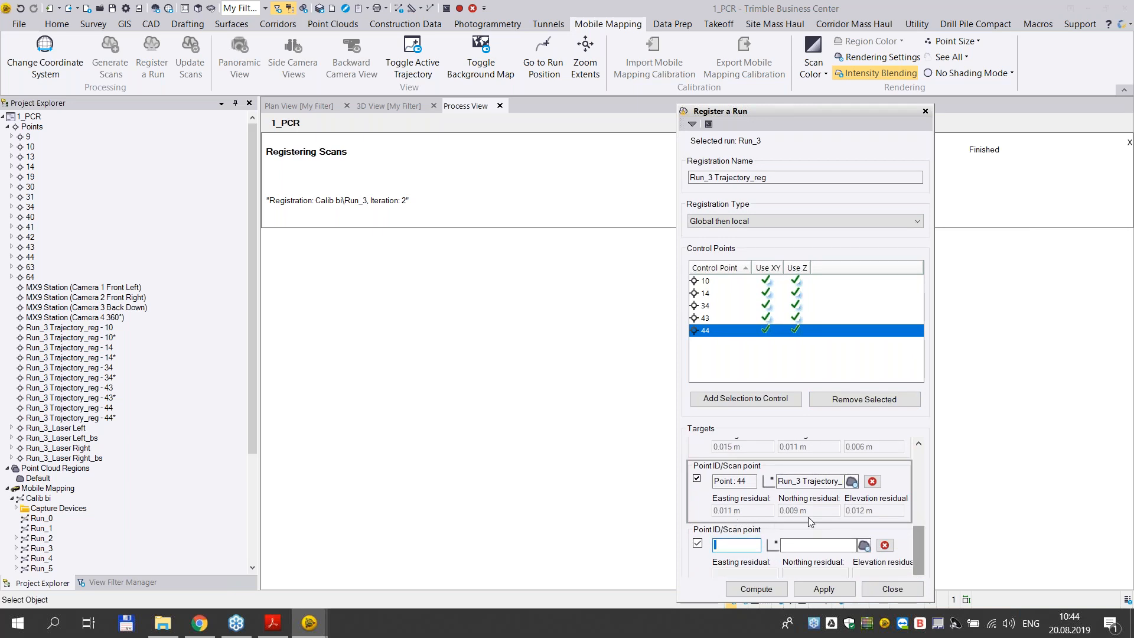
scroll(848, 518, "up", 3)
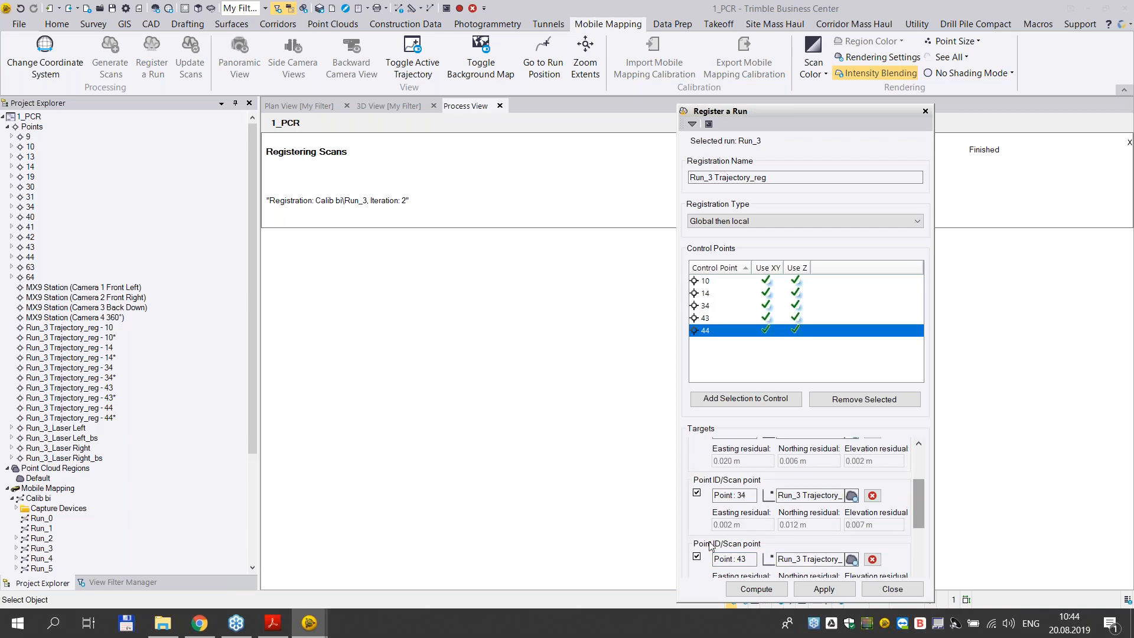
- Exclude the point 43 target from the registration and remove the empty target after point 44
left_click_drag(916, 509, 915, 536)
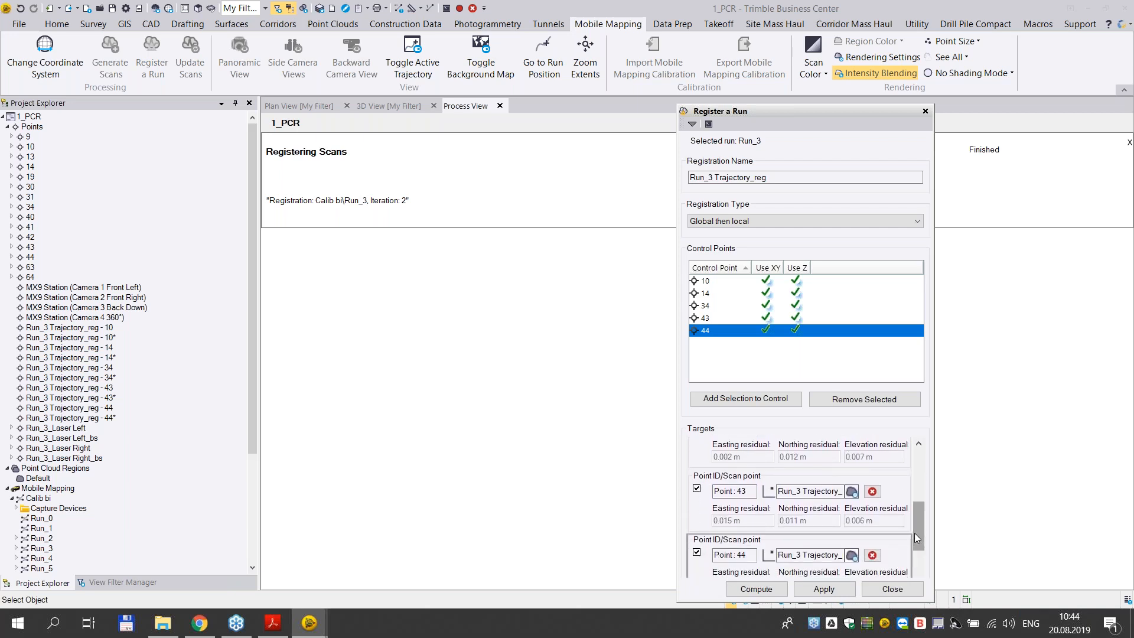
left_click(697, 490)
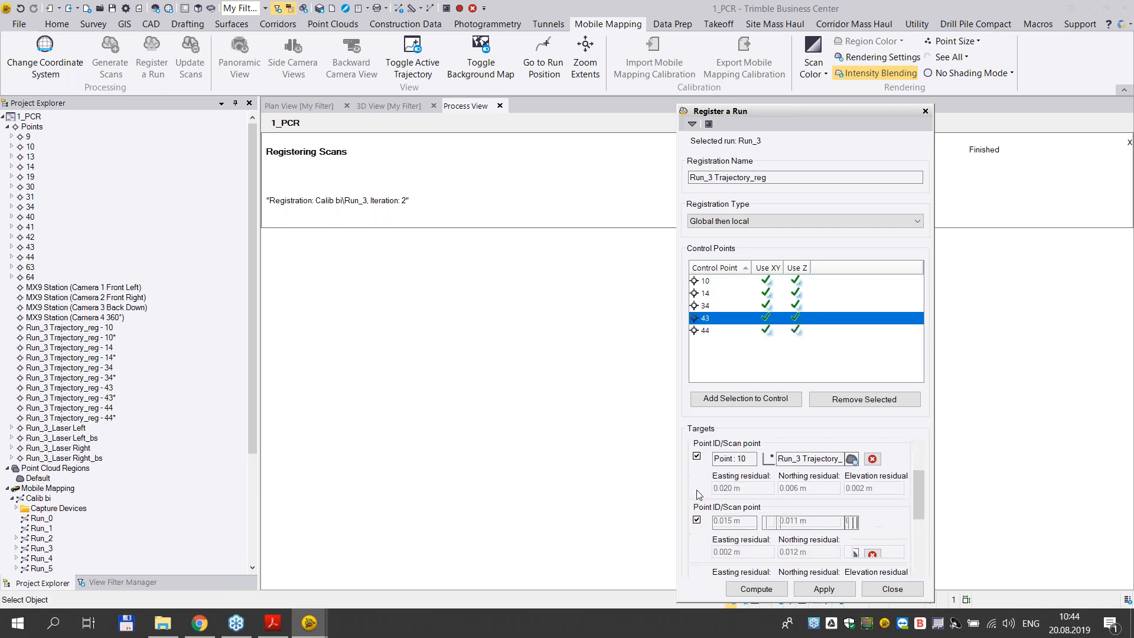
left_click_drag(920, 507, 916, 531)
left_click(698, 510)
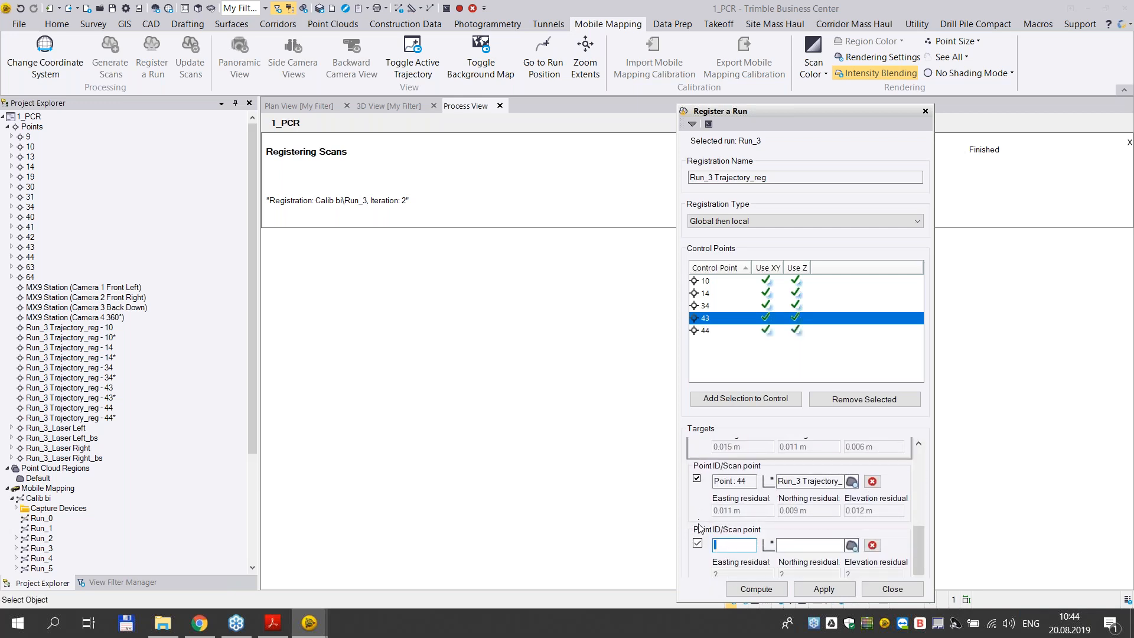
mouse_move(920, 573)
left_mouse_down()
mouse_move(918, 508)
mouse_move(915, 576)
left_mouse_up()
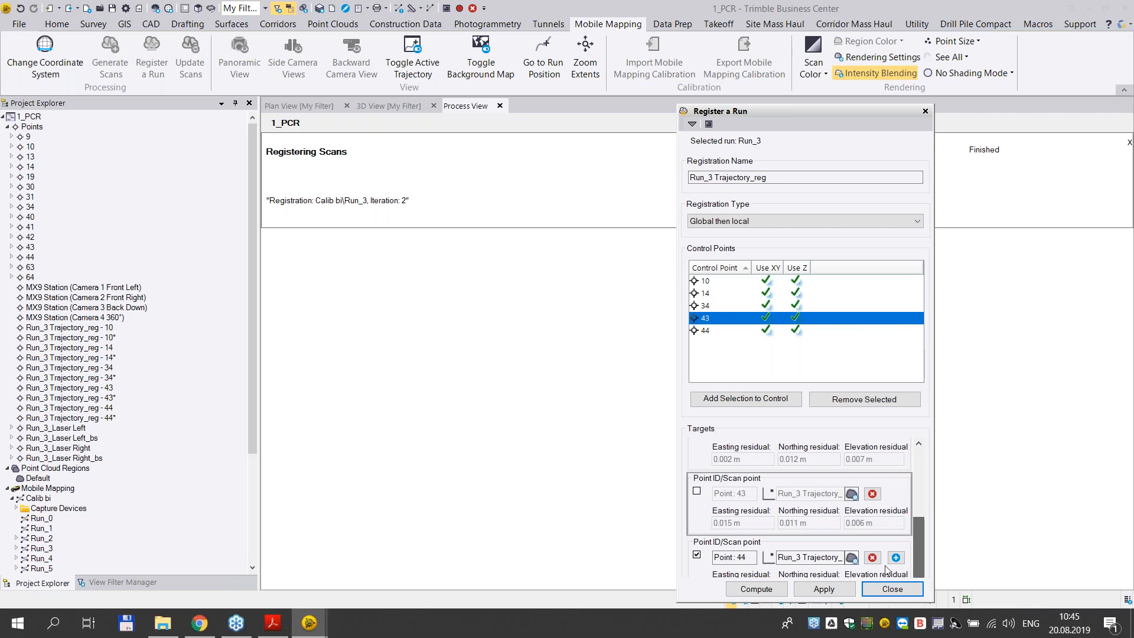
- Recompute the Run_3 registration and create a Point Comparison Report for points 10, 14, 34 and 44
left_click(772, 590)
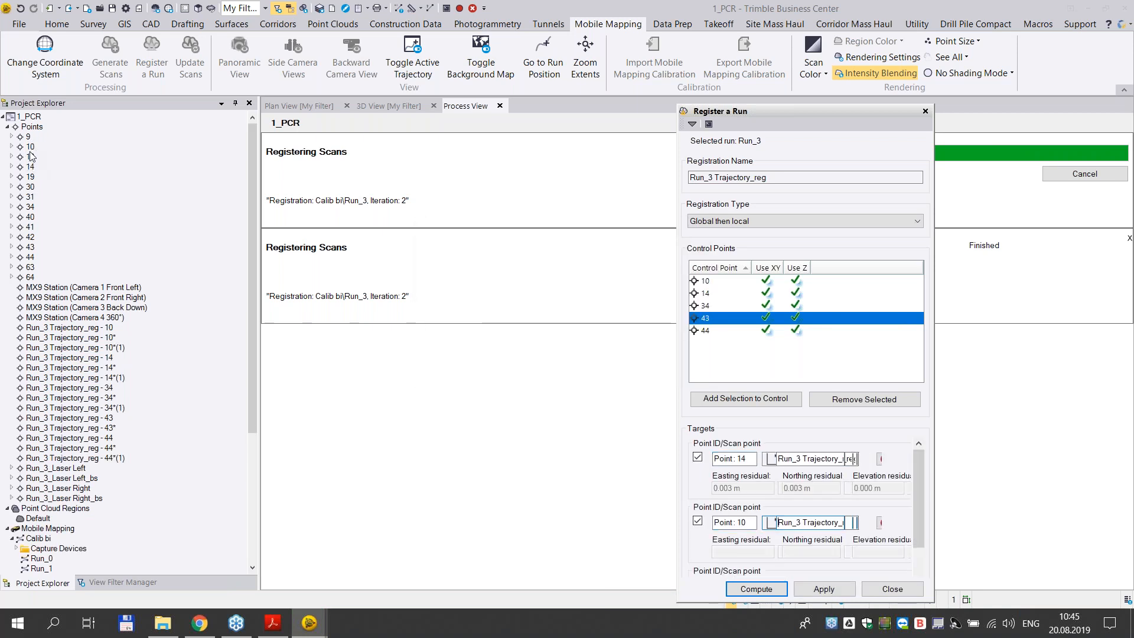
left_click(31, 146)
left_click(33, 138, "ctrl")
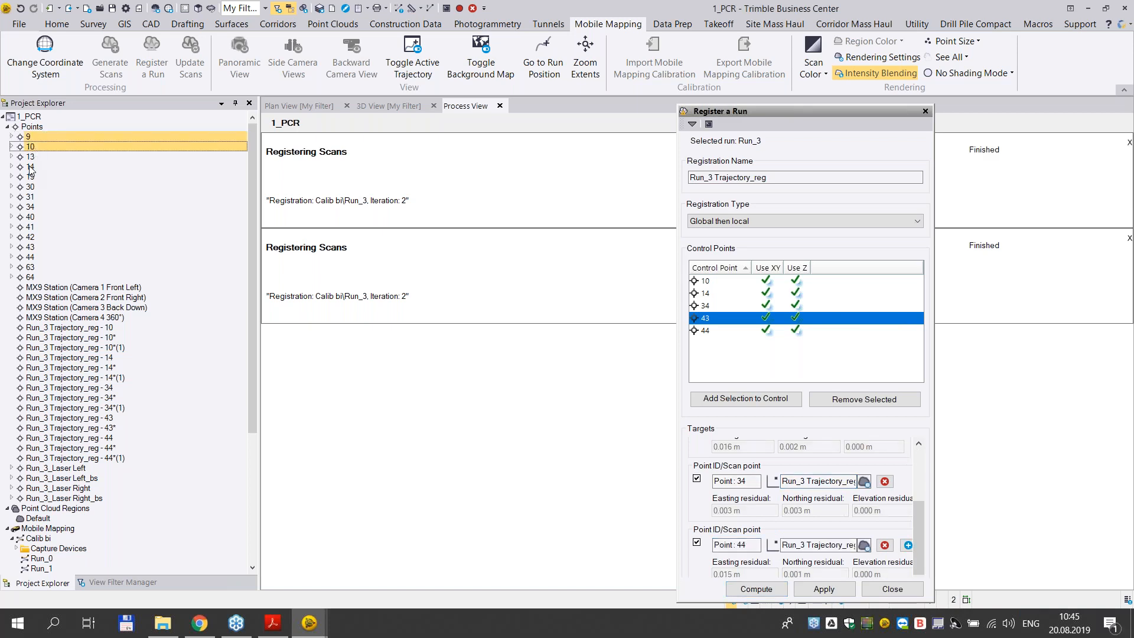
left_click(32, 149)
left_click(32, 168, "ctrl")
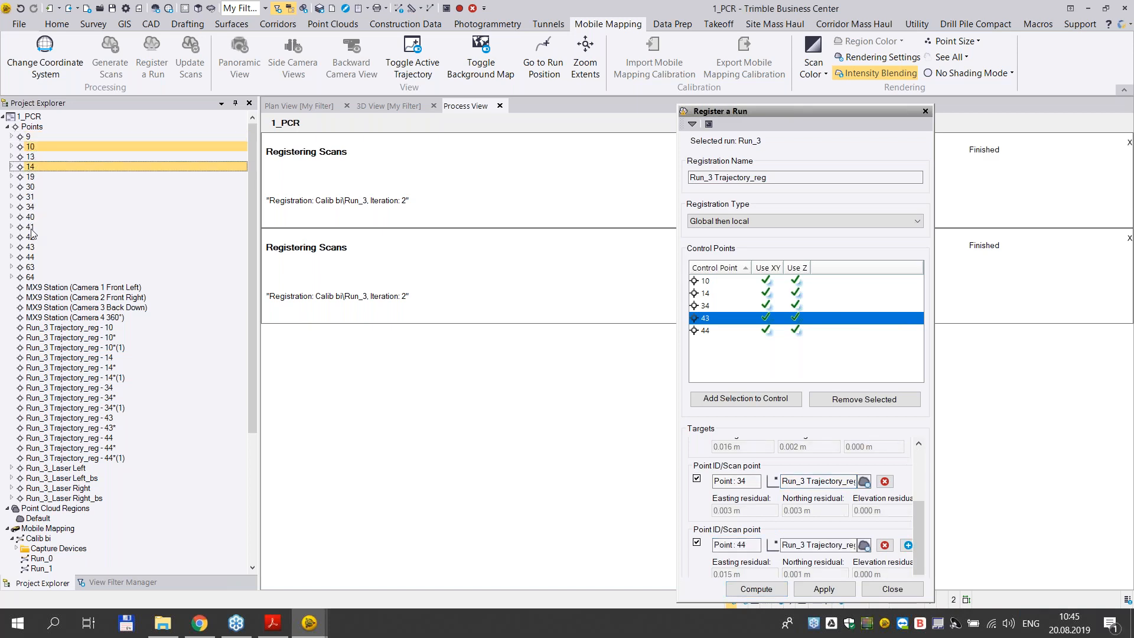
left_click(33, 208, "ctrl")
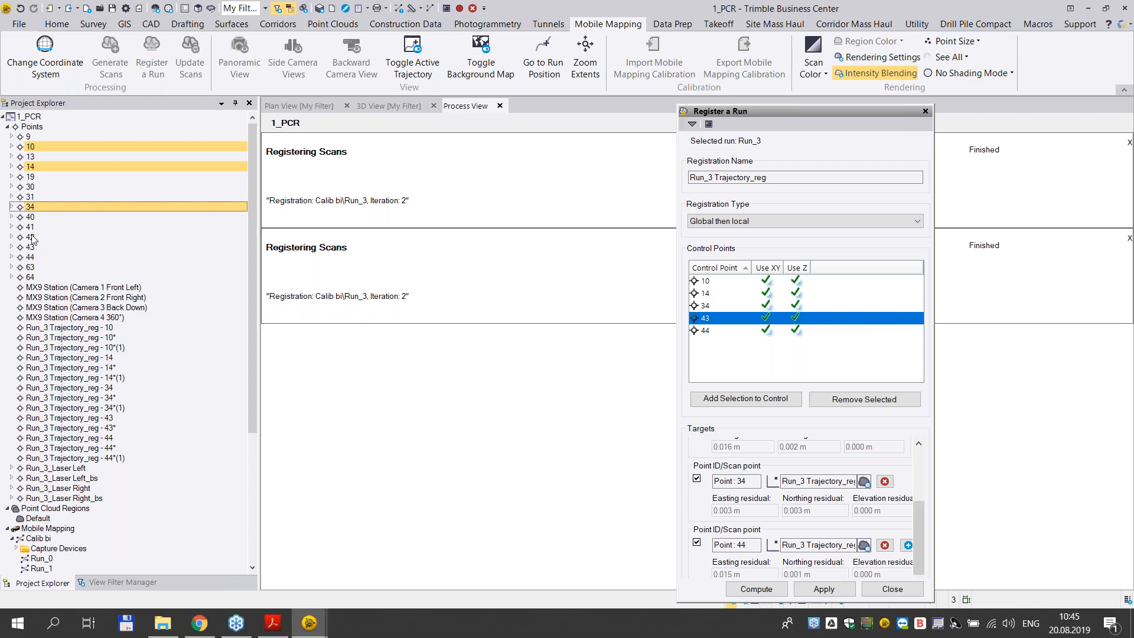
left_click(33, 257, "ctrl")
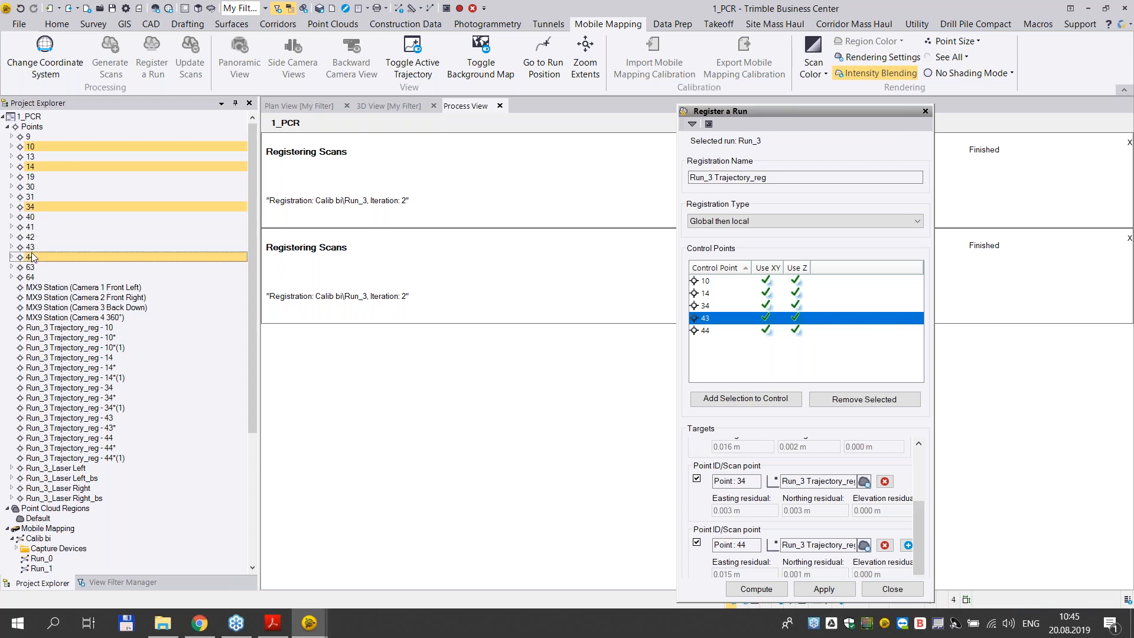
right_click(39, 260)
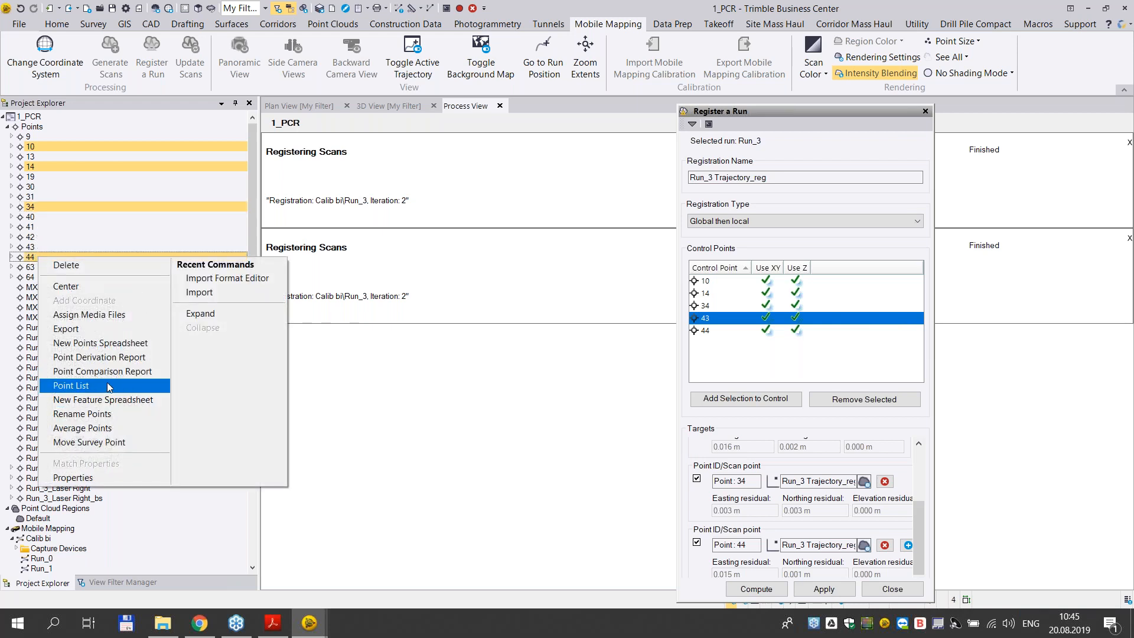
left_click(117, 374)
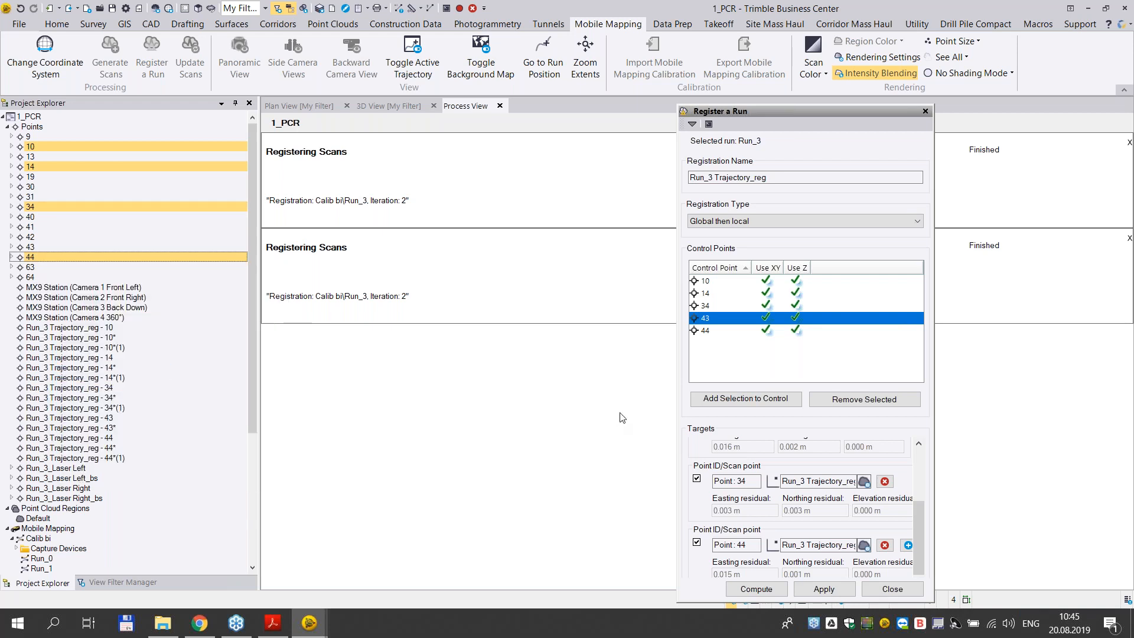
- Move the Register a Run pane off the report and compare the target residuals with the reported deltas of the Run_3 Trajectory_reg points
left_click_drag(920, 542, 920, 470)
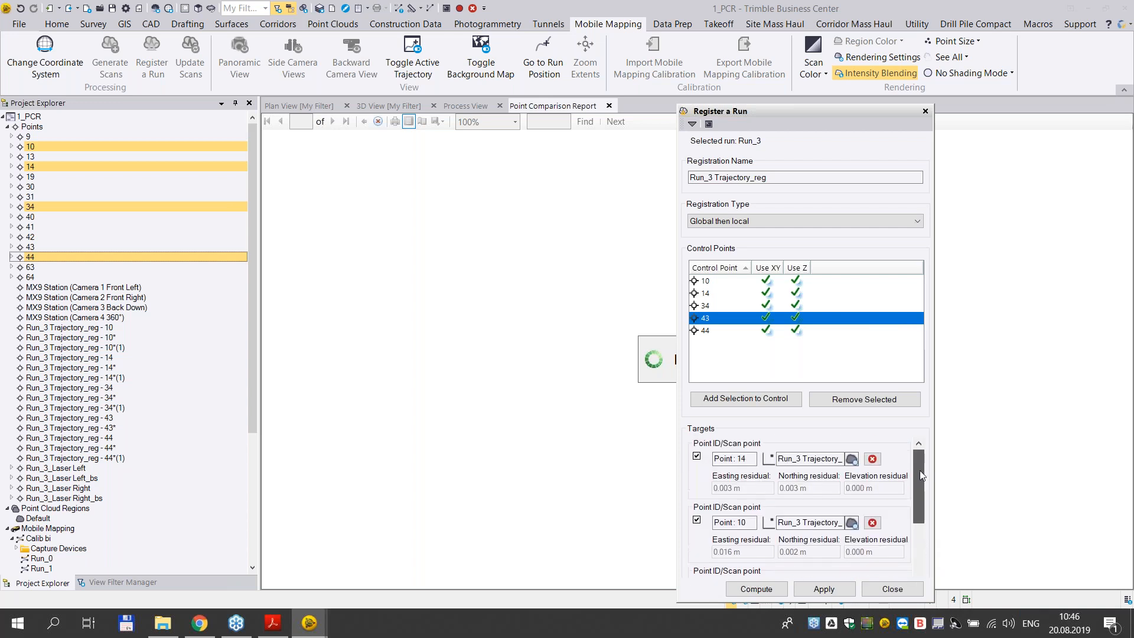
left_click_drag(843, 112, 1002, 116)
scroll(630, 420, "down", 3)
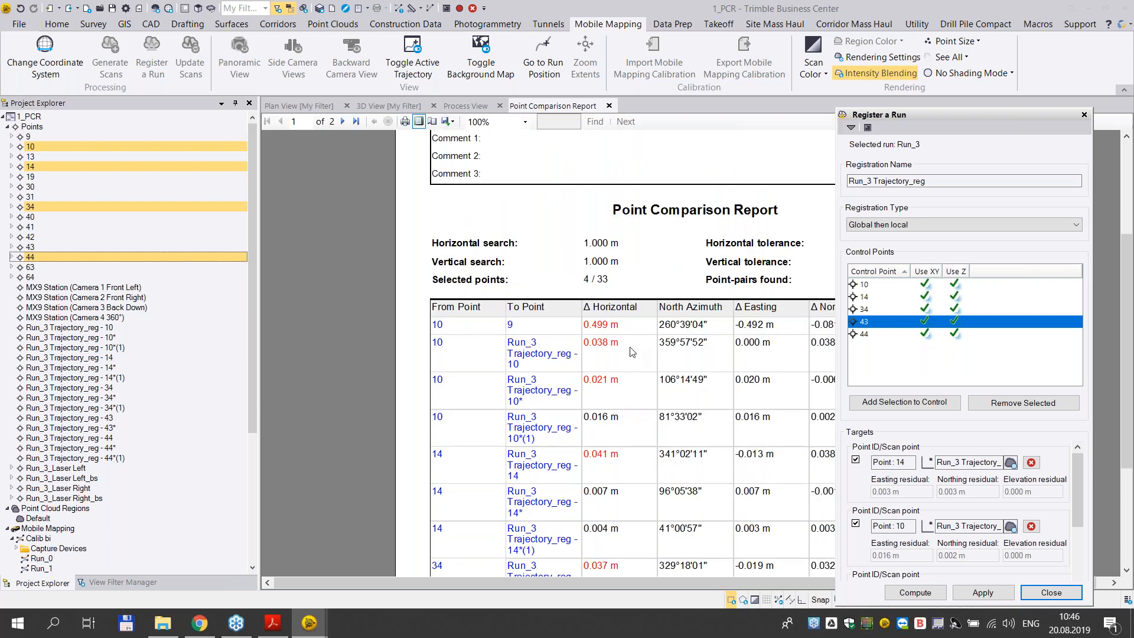
left_click_drag(610, 584, 677, 586)
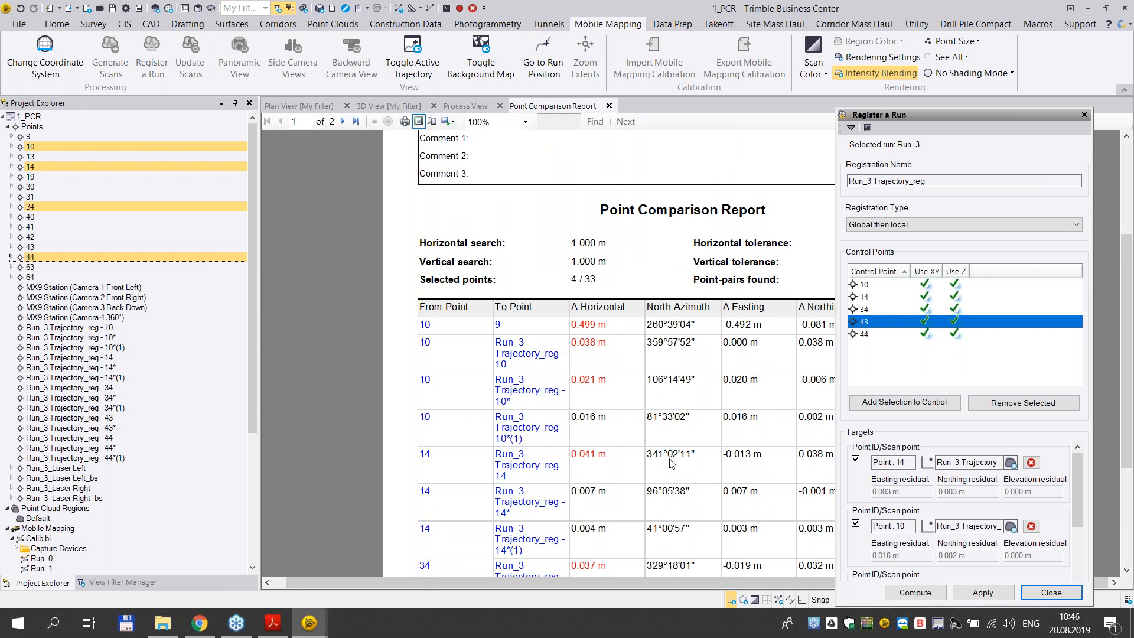
scroll(671, 464, "down", 2)
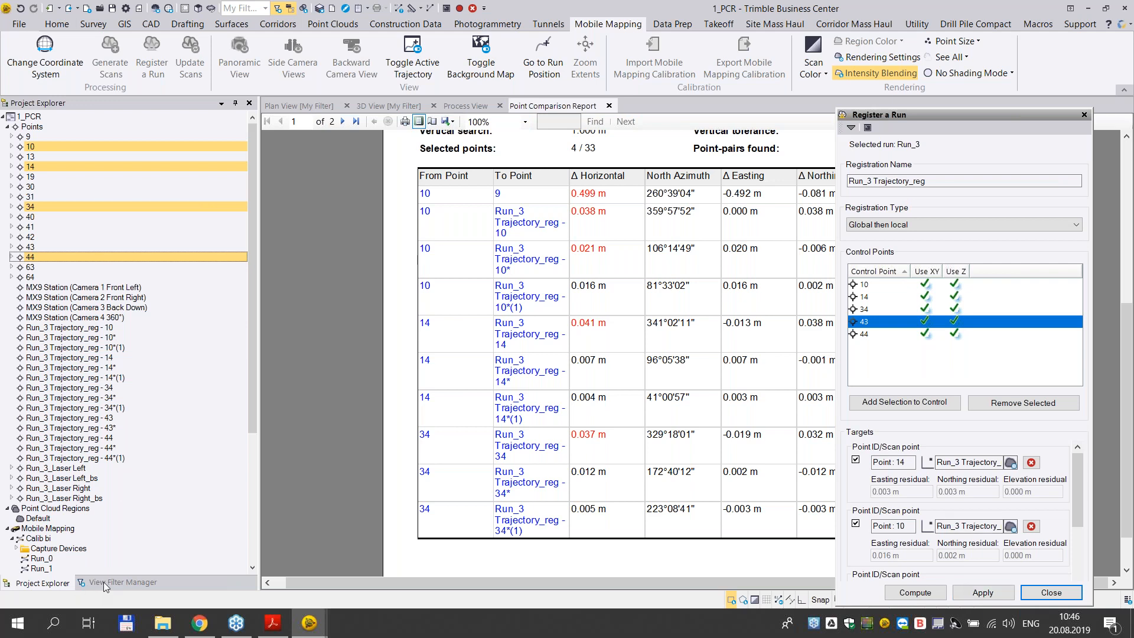
- Apply the registration while showing the active trajectory file in the Calib bi mission properties, and close the properties and rendering settings
right_click(40, 537)
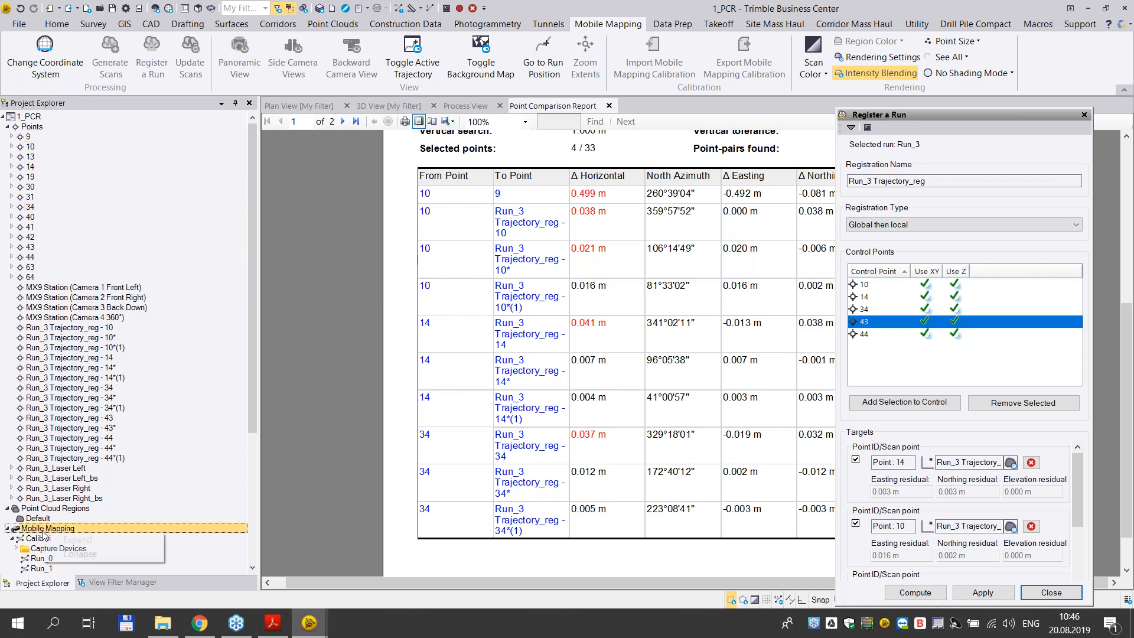
left_click(61, 528)
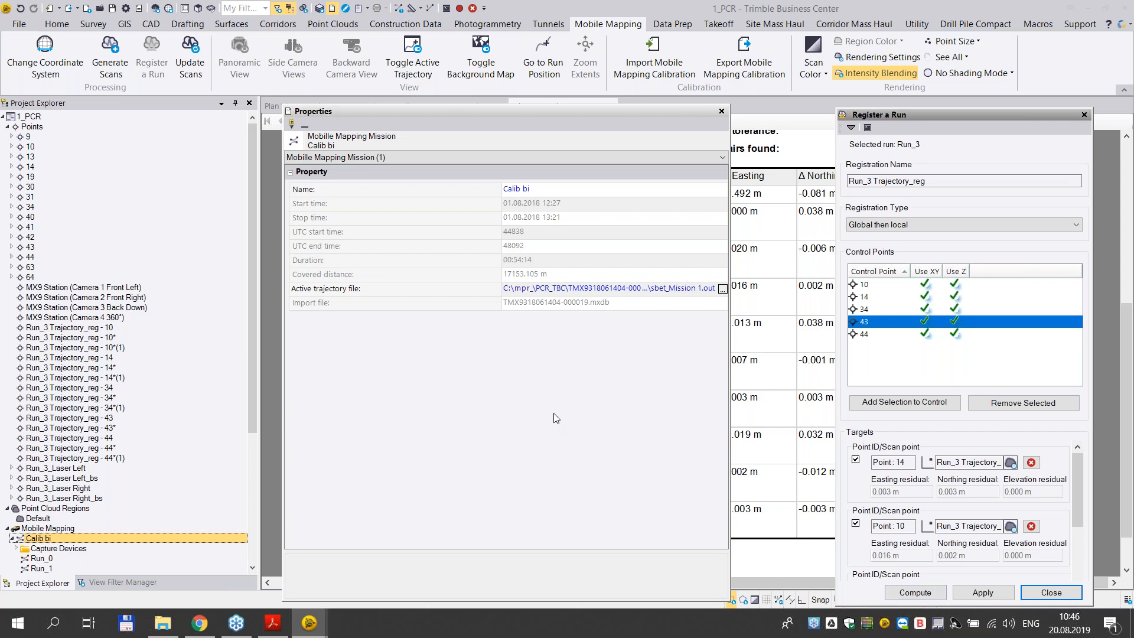
left_click(978, 593)
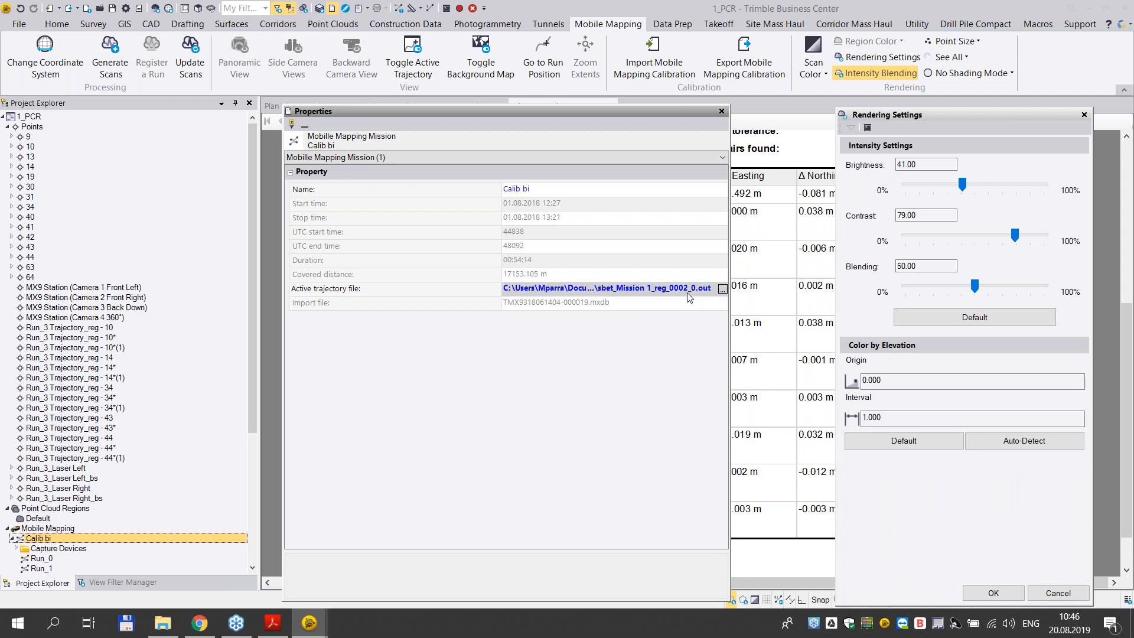
left_click(722, 112)
left_click(1085, 115)
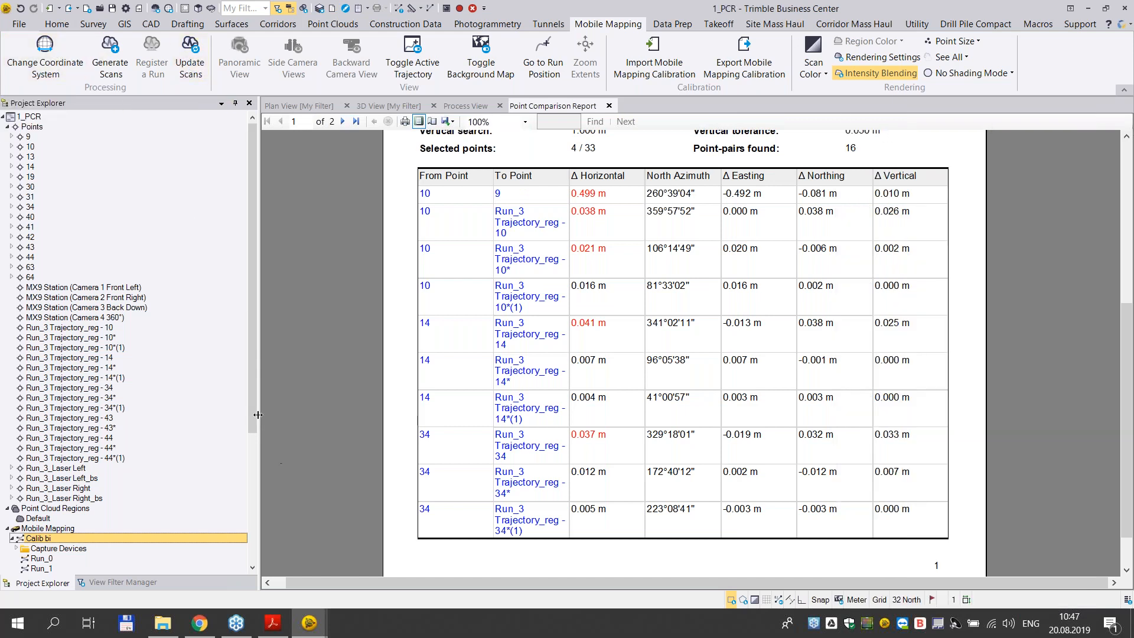
- Set up a mobile mapping scan update for Run_3 of mission Calib bi using the Run_3 Trajectory_reg trajectory
left_click_drag(255, 424, 253, 557)
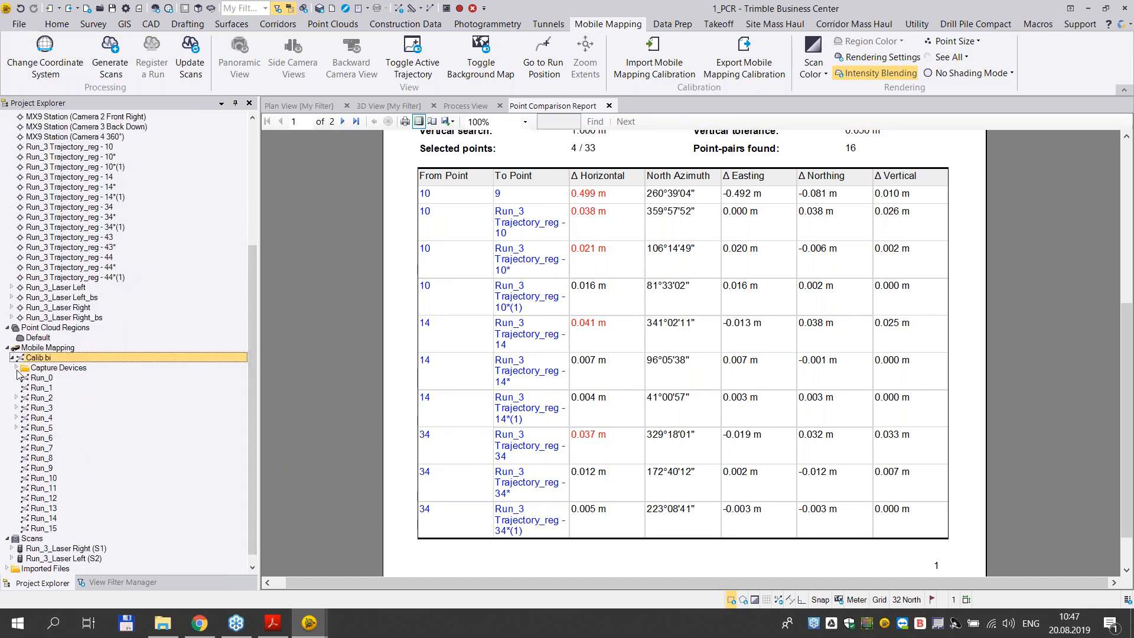
left_click(190, 60)
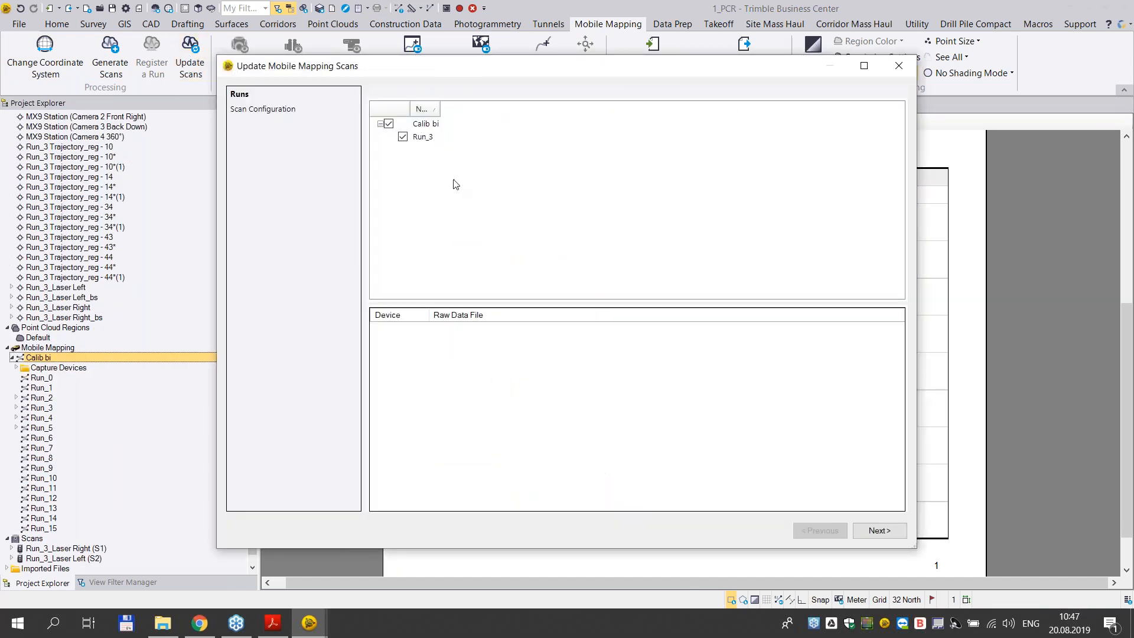
left_click(888, 534)
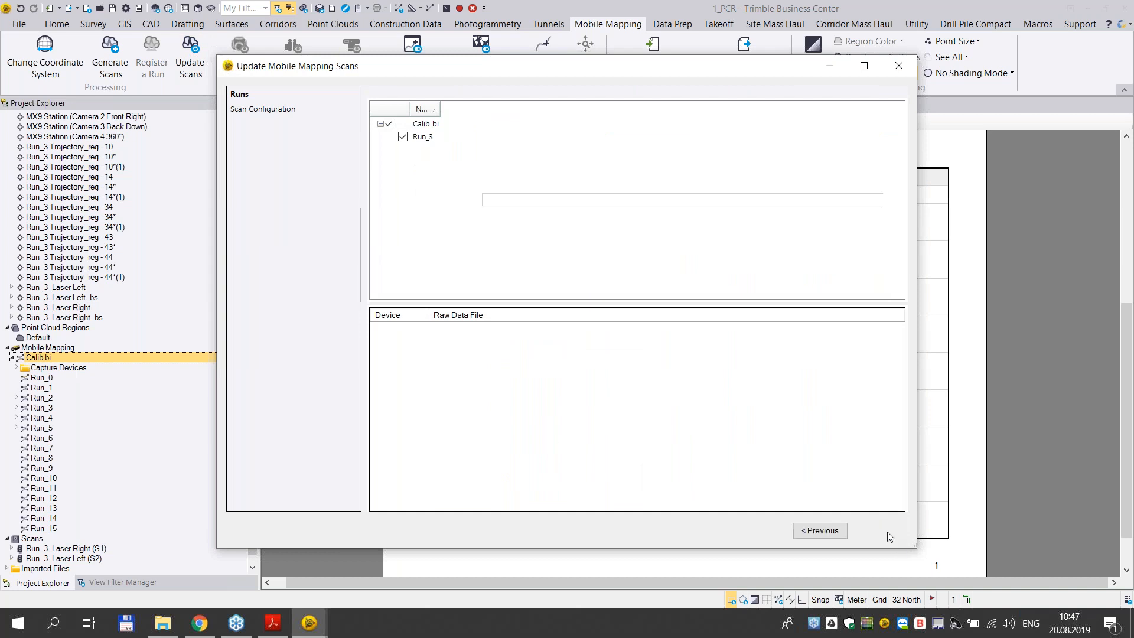
left_click(747, 105)
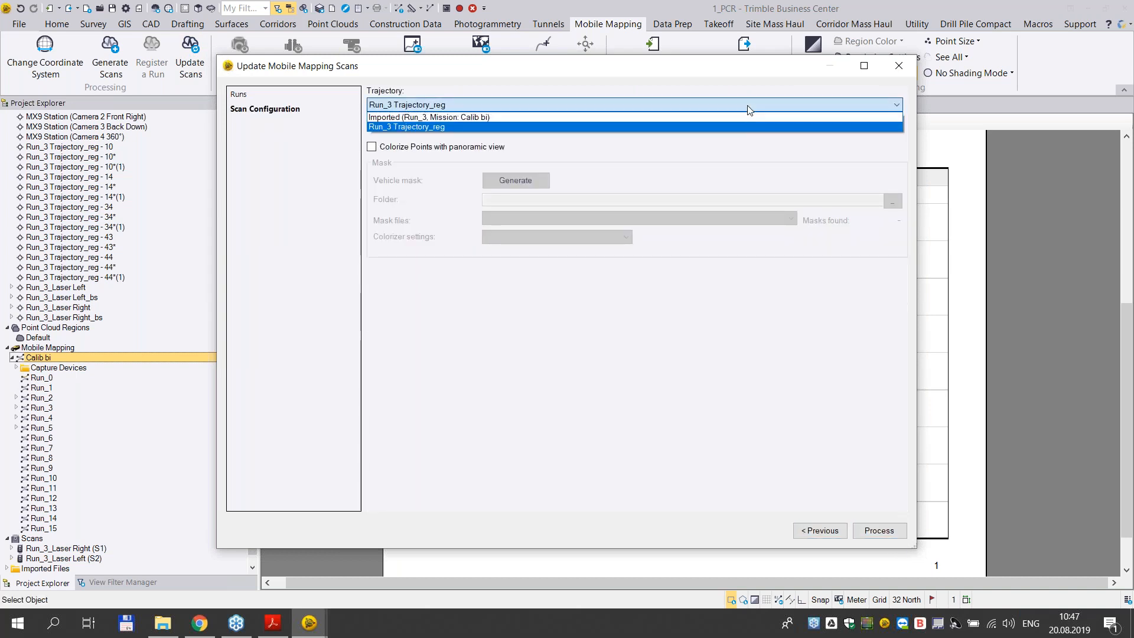
left_click(426, 127)
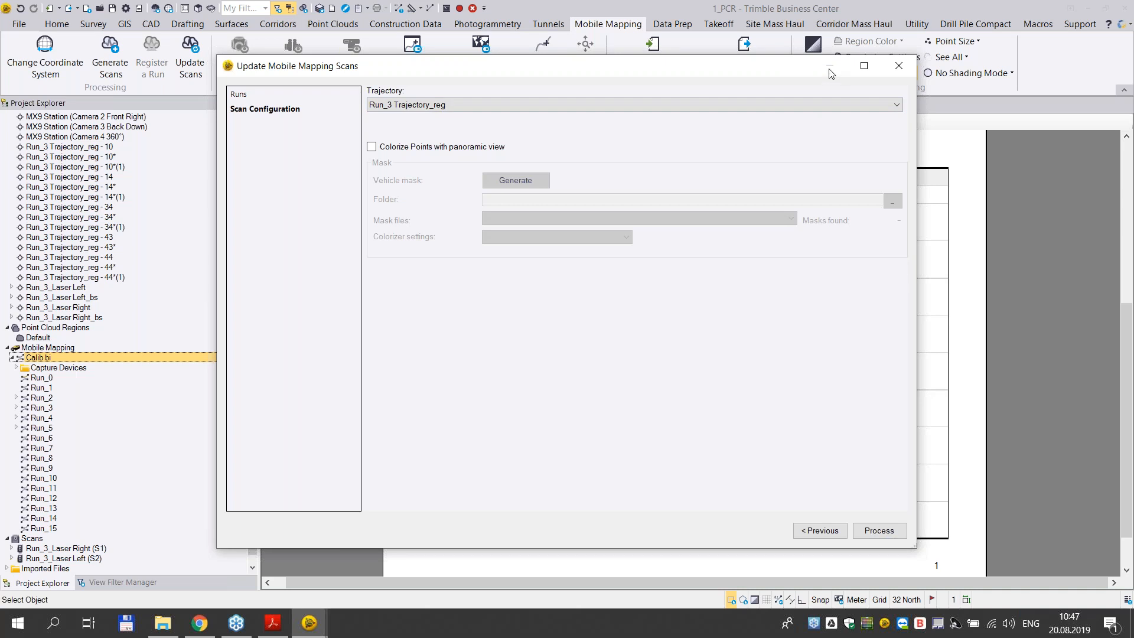
- Switch to the 2_PCR project and examine the Run_3 scans along the road in the 3D view
left_click(309, 623)
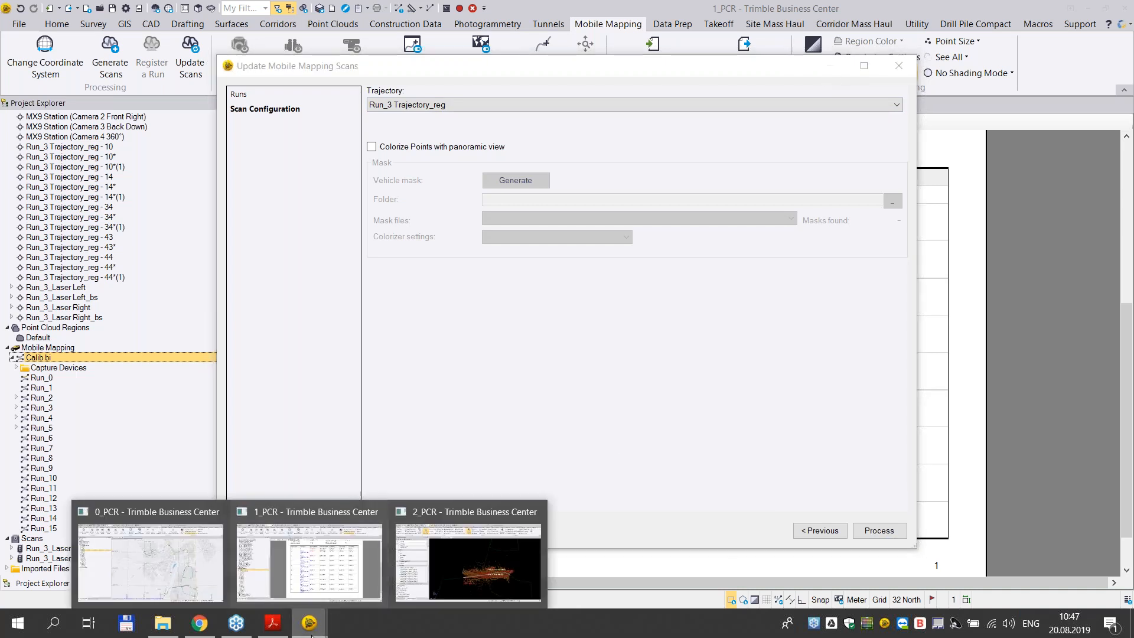
left_click(438, 555)
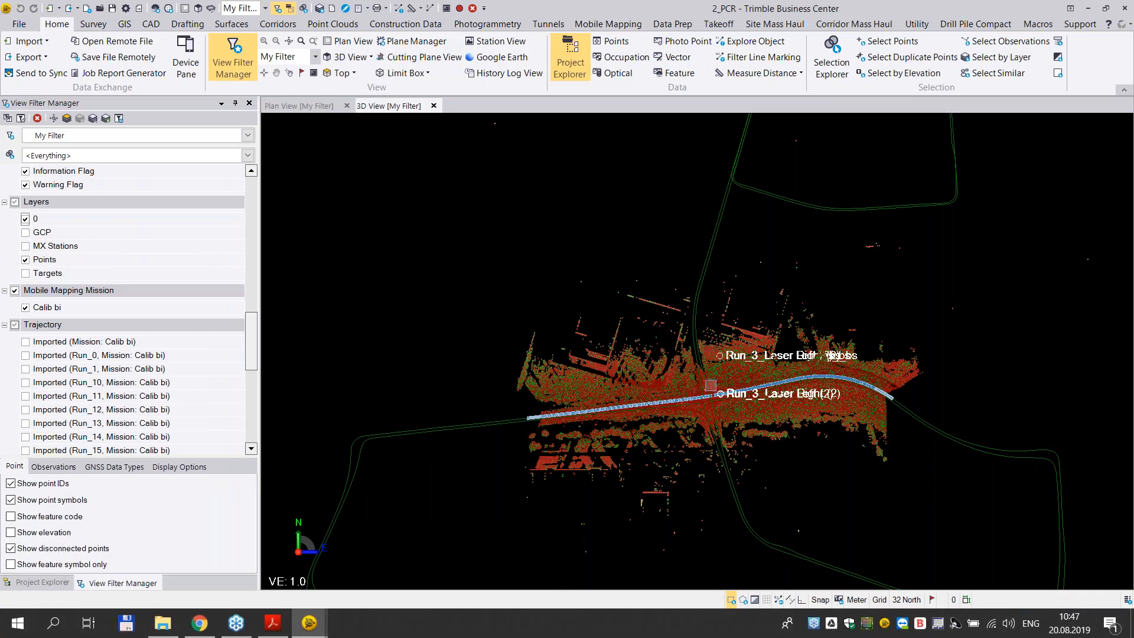
scroll(712, 401, "up", 5)
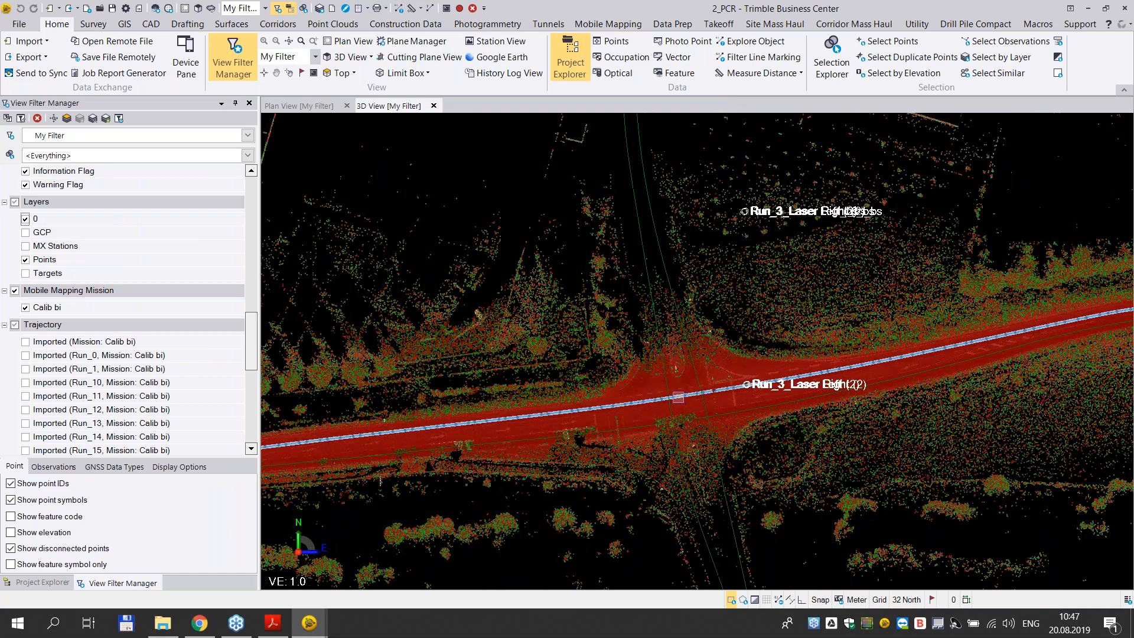
scroll(678, 347, "down", 5)
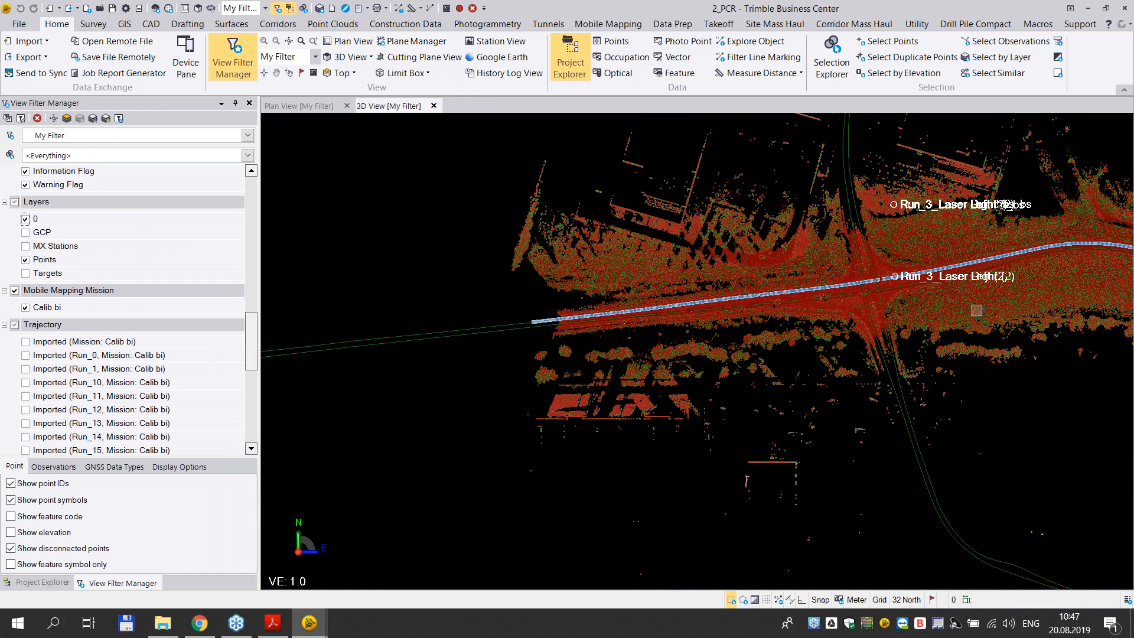
middle_click_drag(975, 302, 795, 309)
scroll(699, 307, "up", 3)
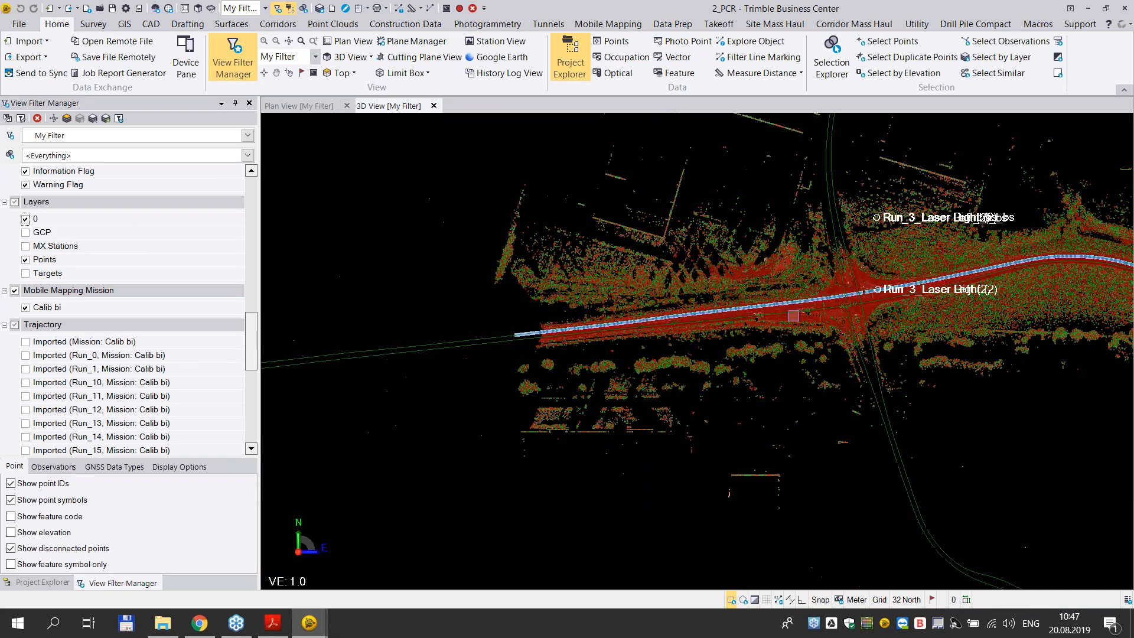
scroll(764, 319, "up", 1)
middle_click_drag(566, 327, 666, 326)
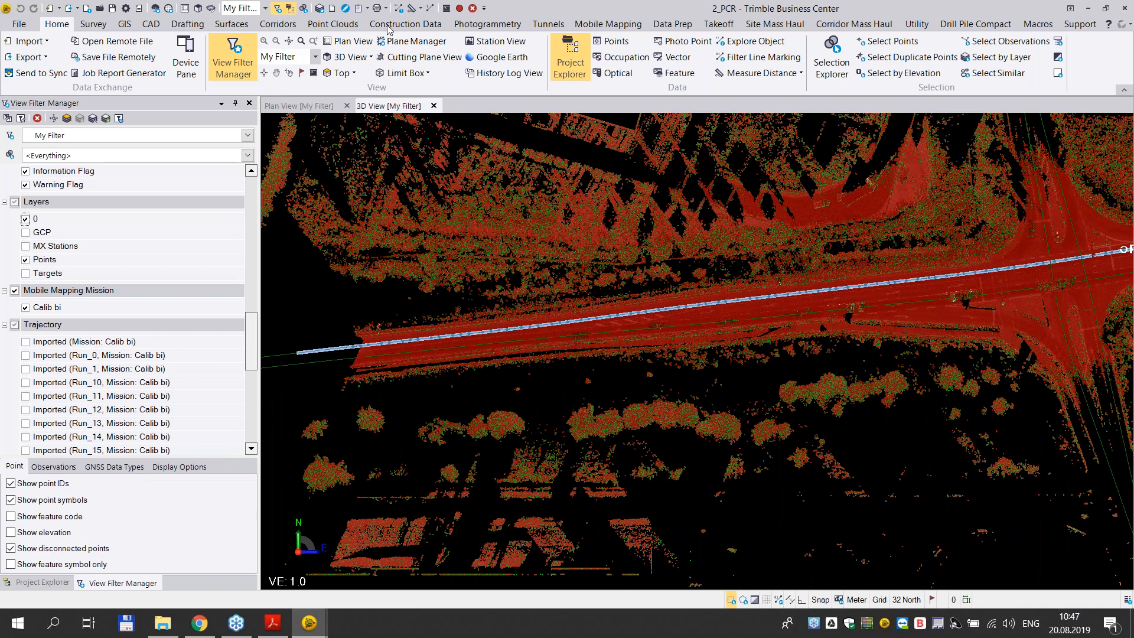
- Create a limit box with its origin at point 14 and its length, width and height each set to 1 m
left_click(318, 25)
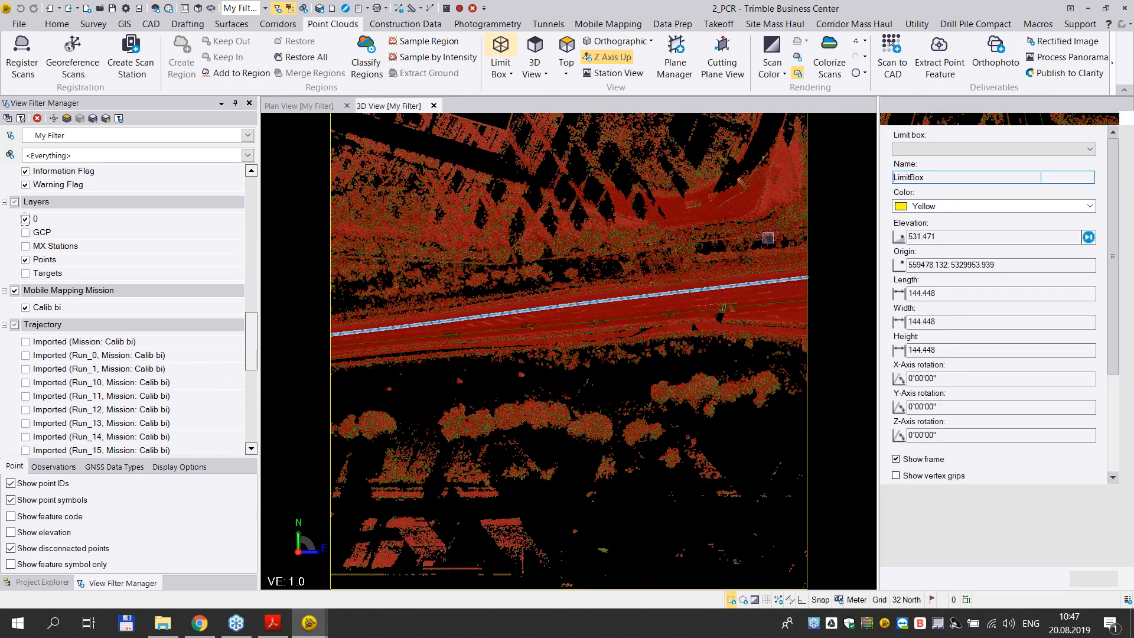
left_click(1004, 265)
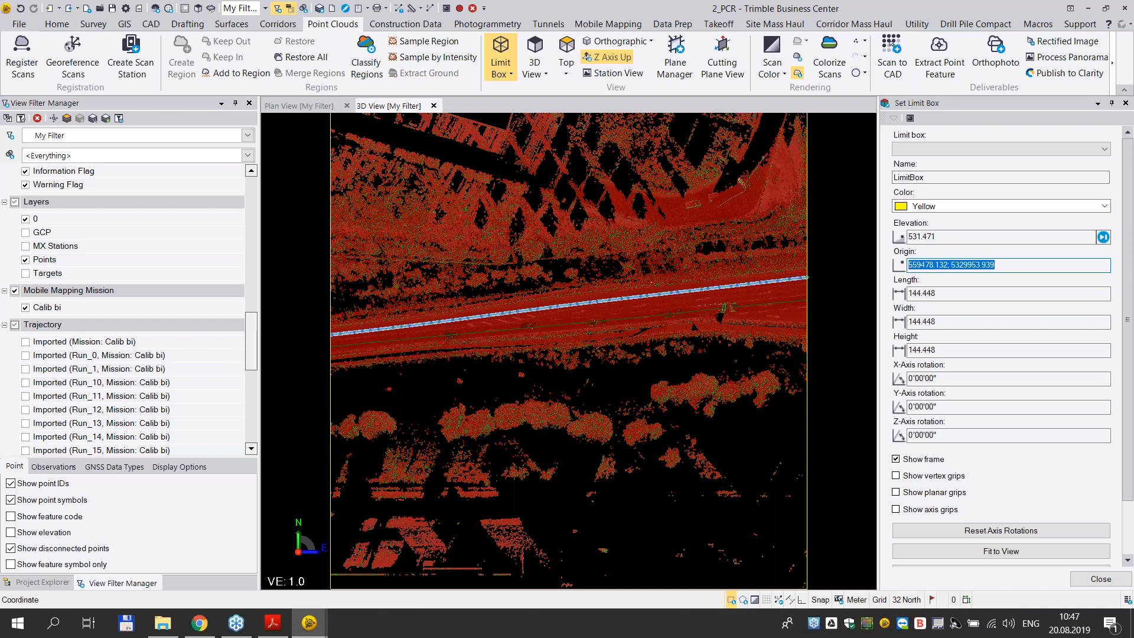
type("14")
key("Tab")
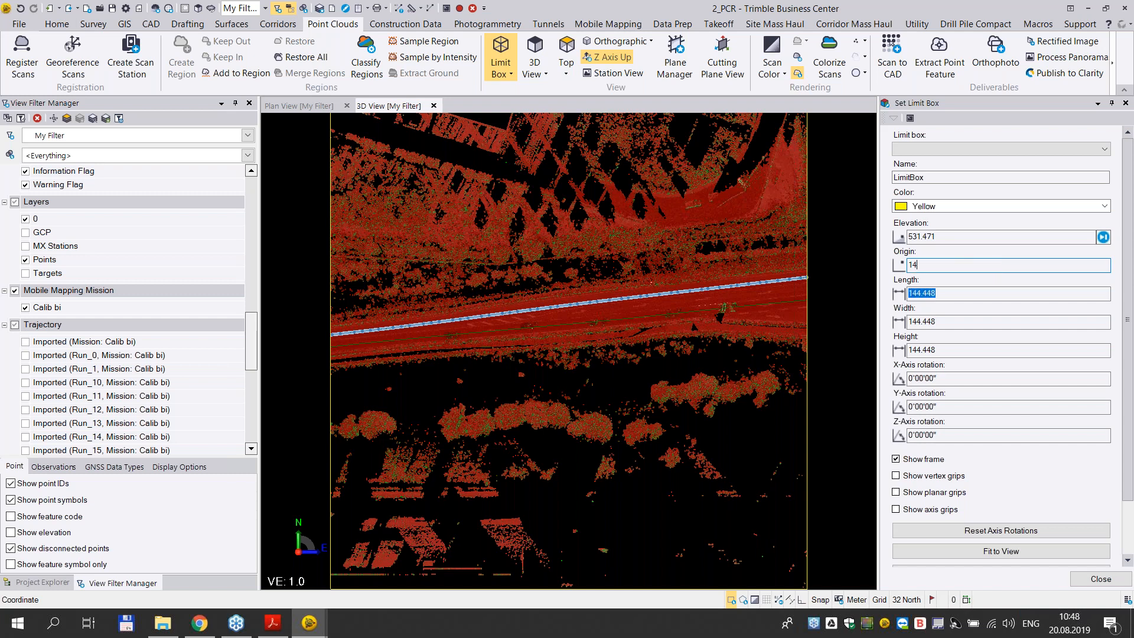
type("1")
key("Tab")
type("1")
key("Tab")
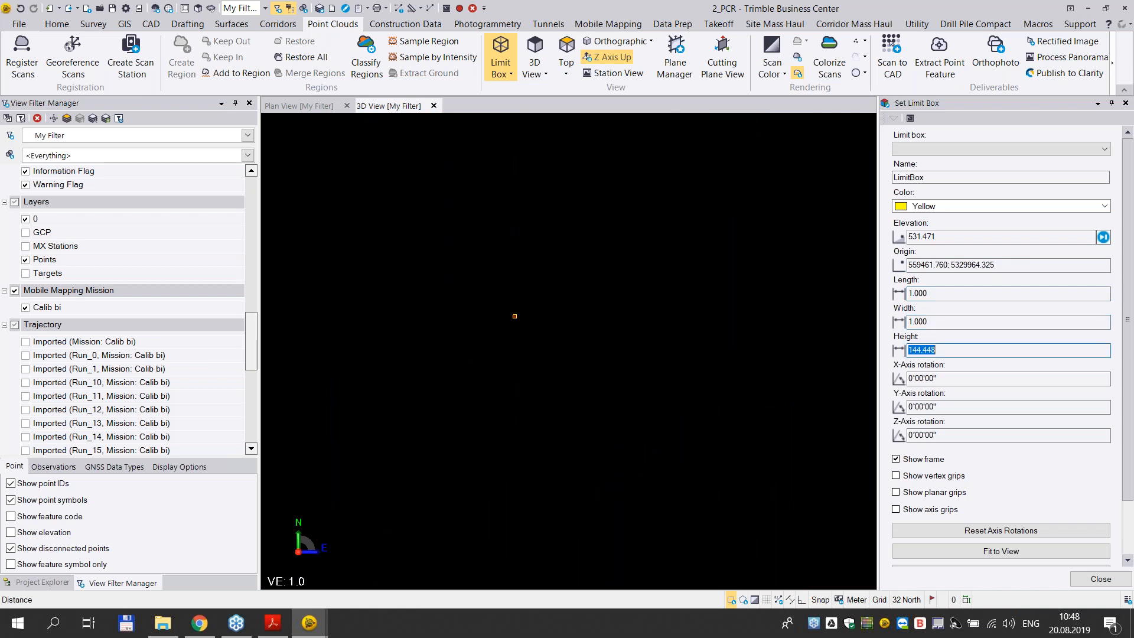
type("1")
key("Tab")
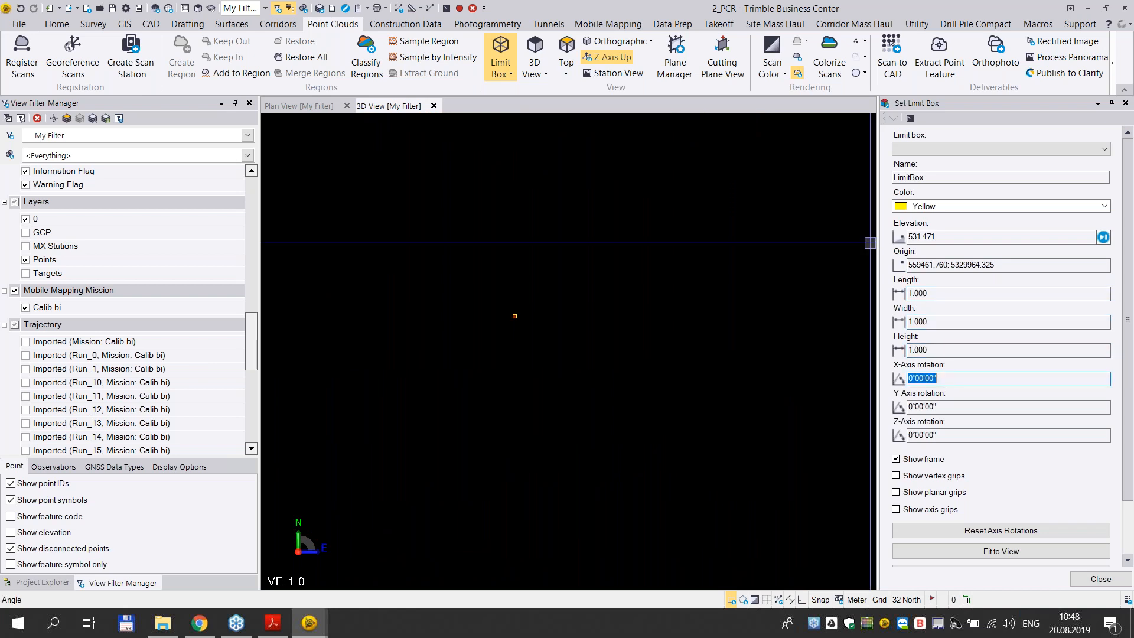
- Show the GCP layer and compare point 14 with the red and green scans in a side view of the limit box
scroll(521, 311, "up", 6)
middle_click_drag(589, 381, 595, 367)
scroll(595, 367, "up", 6)
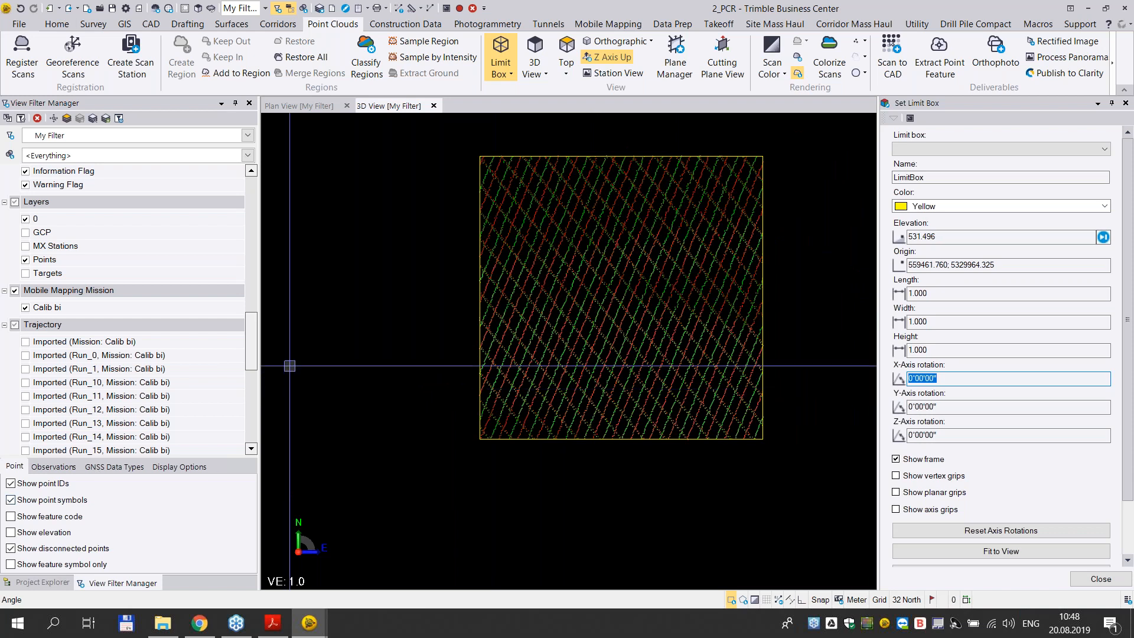
right_click_drag(565, 365, 580, 249)
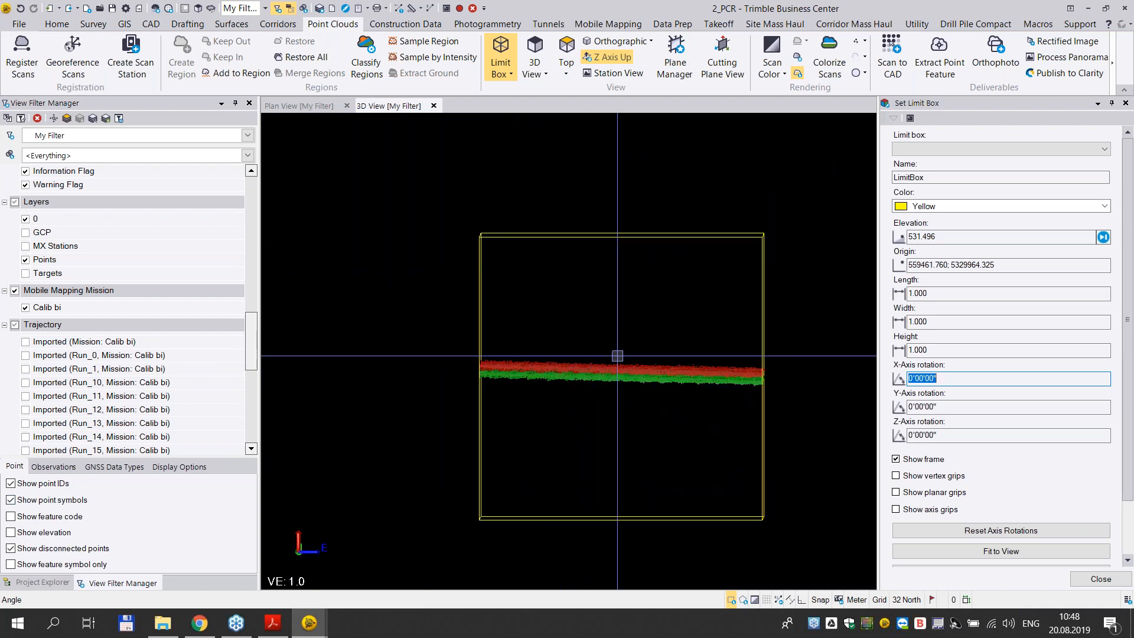
scroll(620, 354, "up", 3)
scroll(621, 400, "down", 1)
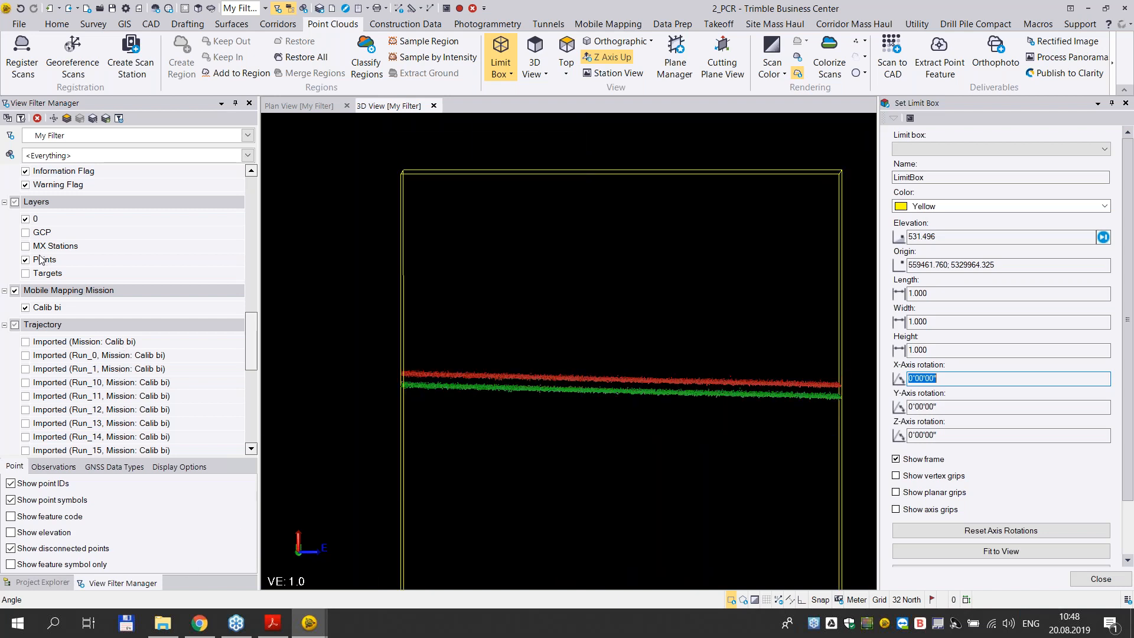
left_click(25, 233)
scroll(679, 449, "up", 1)
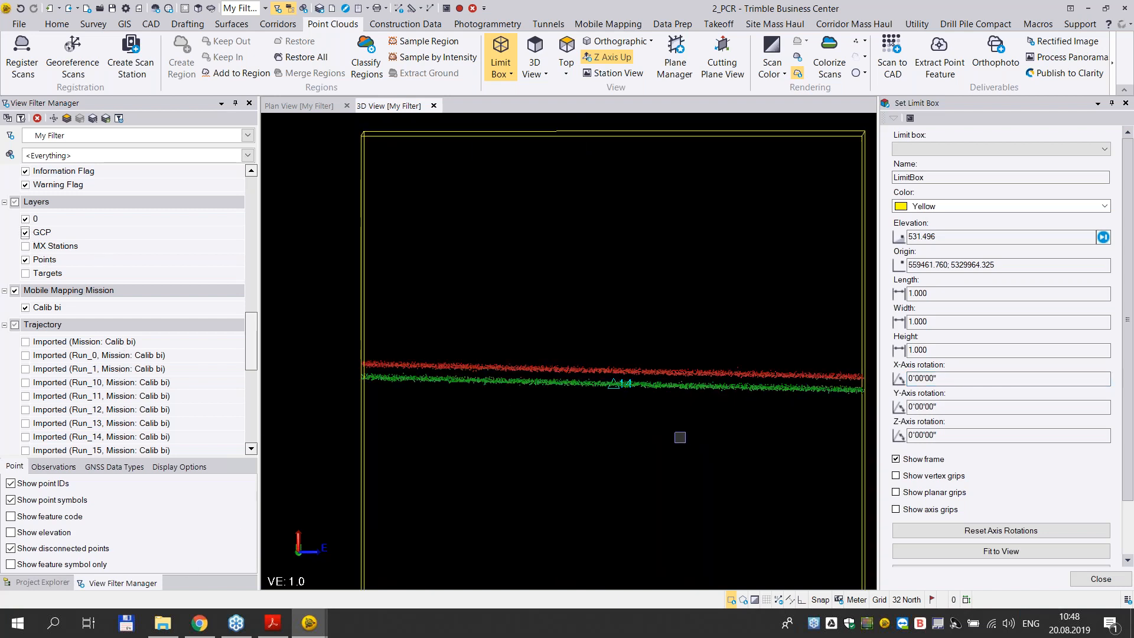
- Isolate the Run_3 Laser Left (2) (S4) and Laser Right (2) (S3) scans in the side view at point 14
left_click_drag(254, 366, 253, 449)
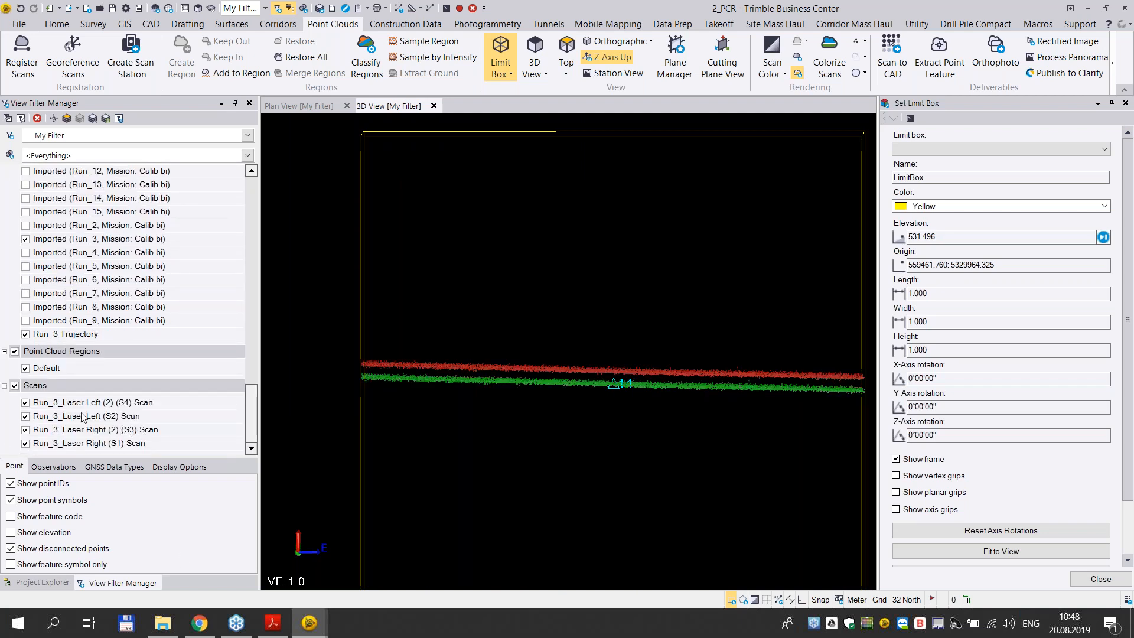
left_click(25, 402)
left_click(25, 416)
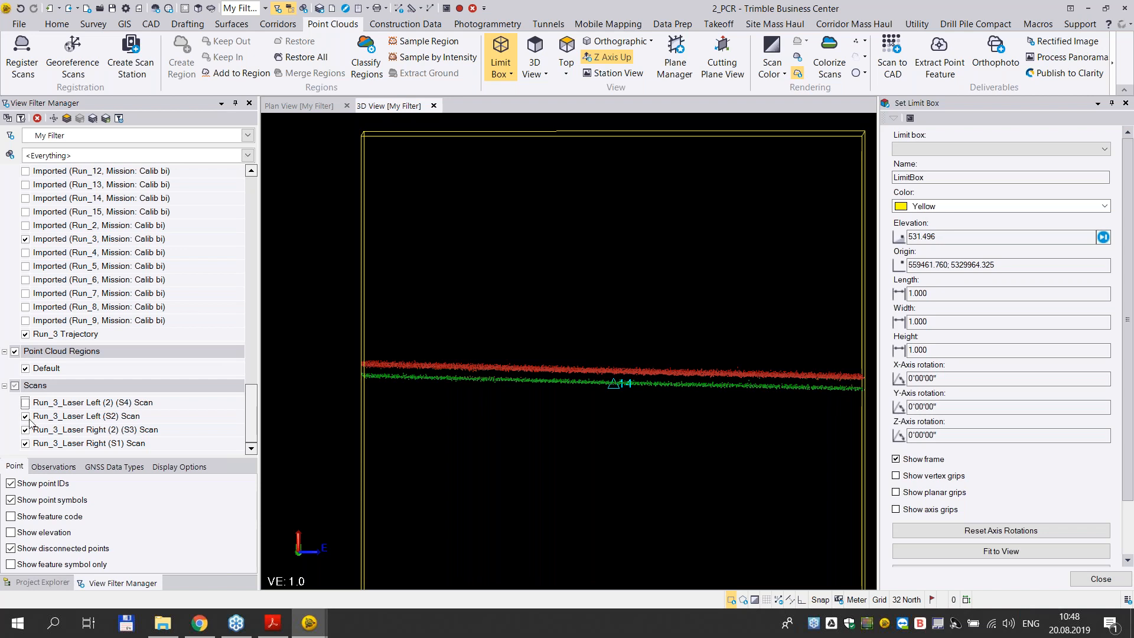
left_click(25, 403)
left_click(25, 430)
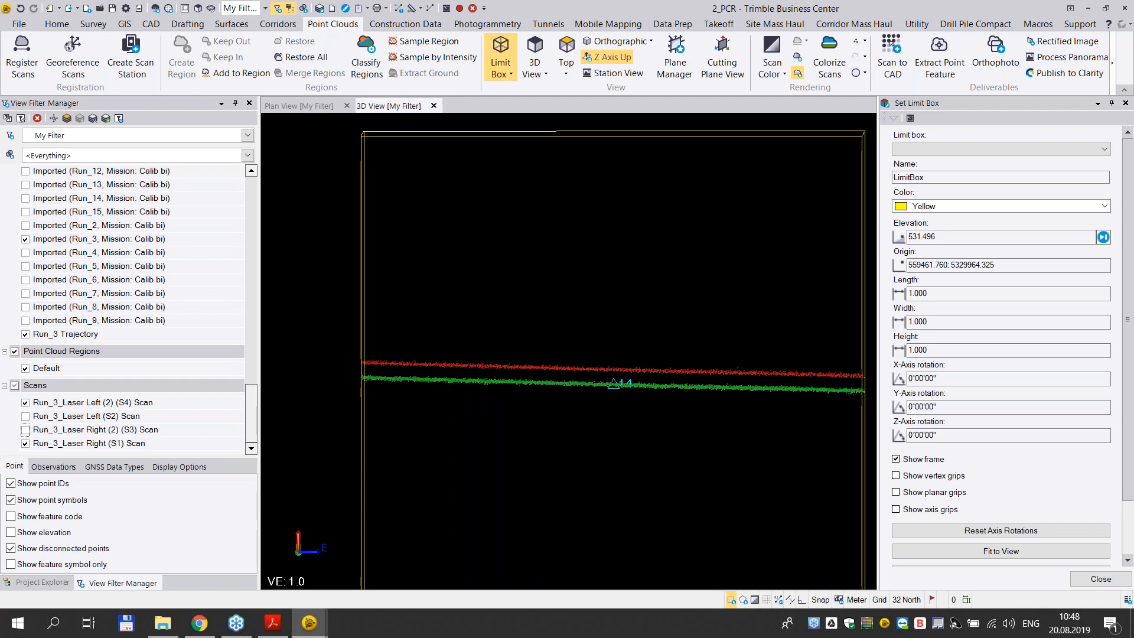
left_click(25, 430)
left_click(25, 444)
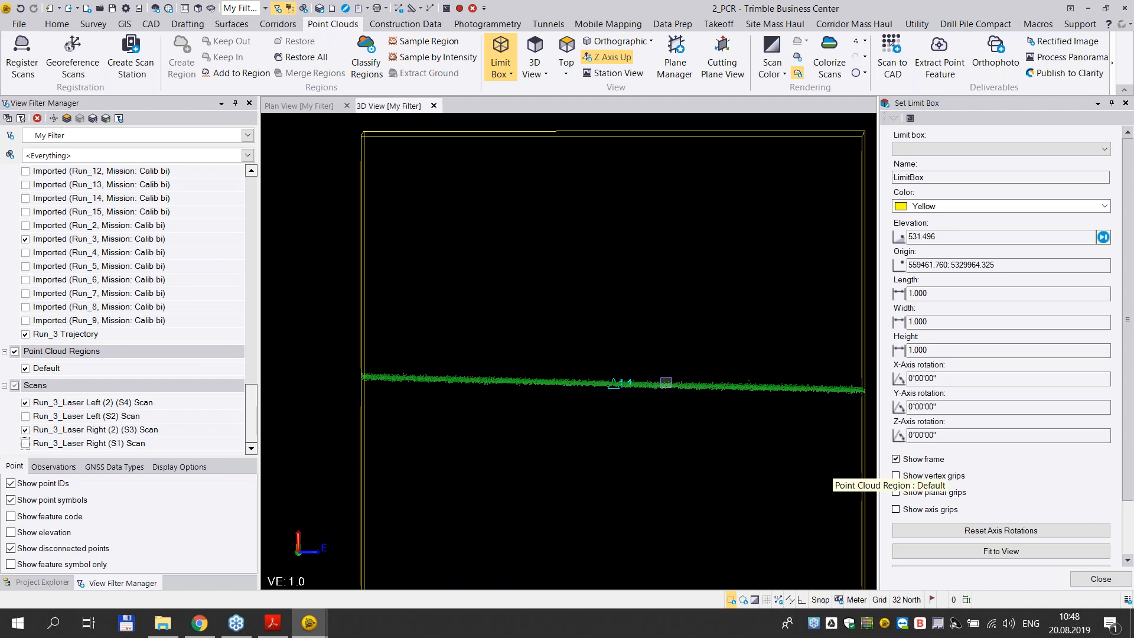
- Isolate the Run_3 Laser Left (S2) and Laser Right (S1) scans at point 14, and display all four scans again
left_click(25, 417)
left_click(26, 403)
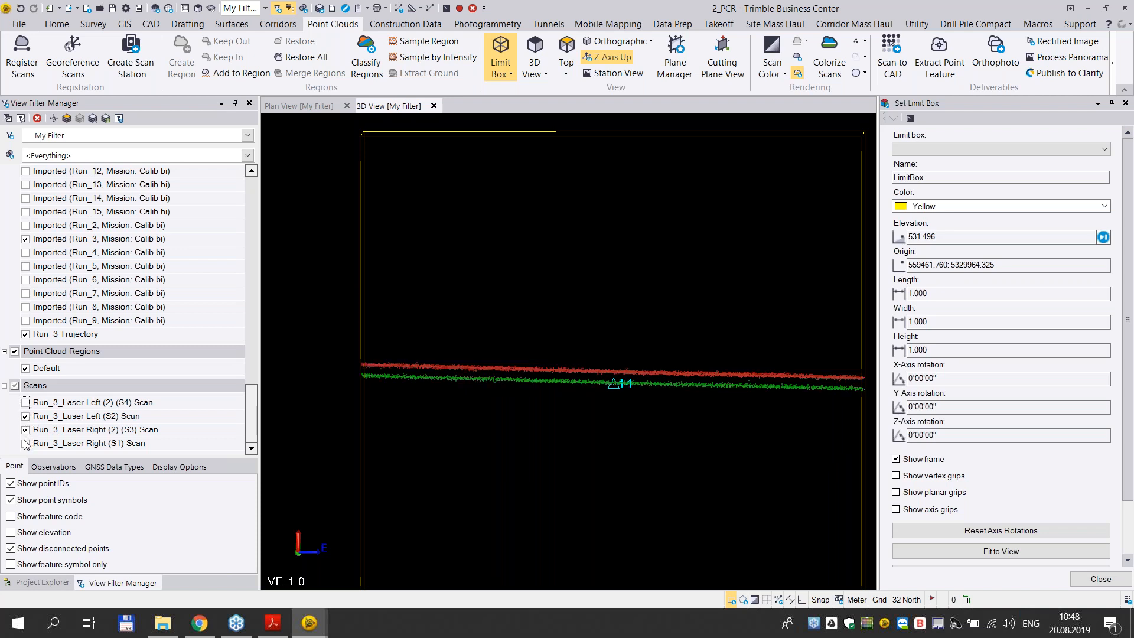
left_click(26, 430)
left_click(25, 444)
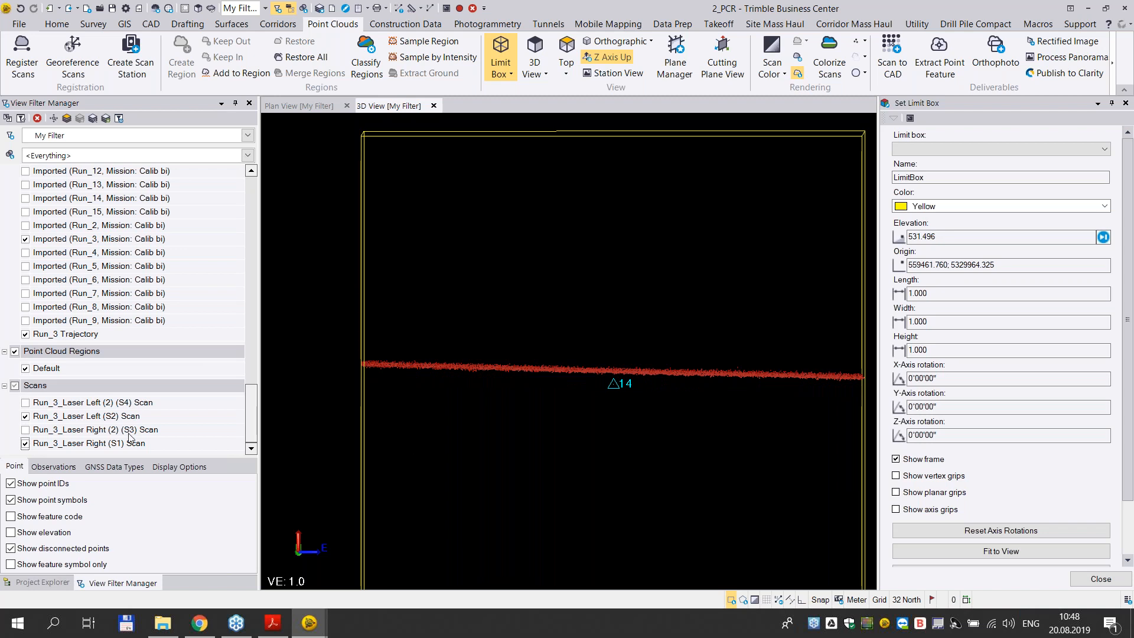
left_click(26, 430)
left_click(26, 403)
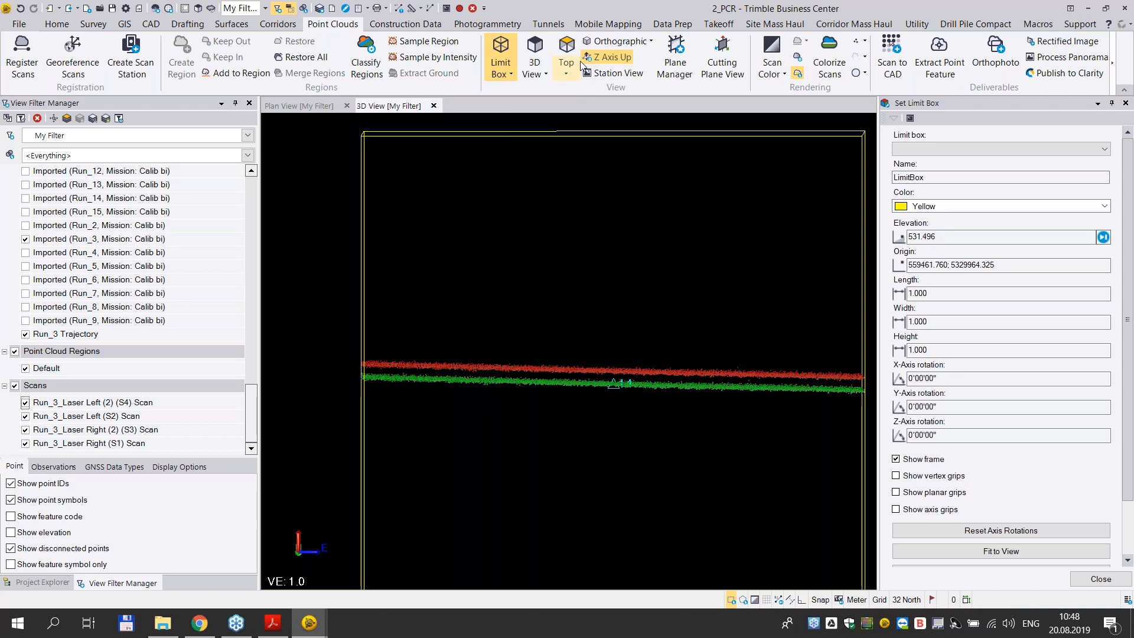
- Switch the 3D view to Top and render the scans by Gray-Scale Intensity in the limit box around point 14
left_click(566, 73)
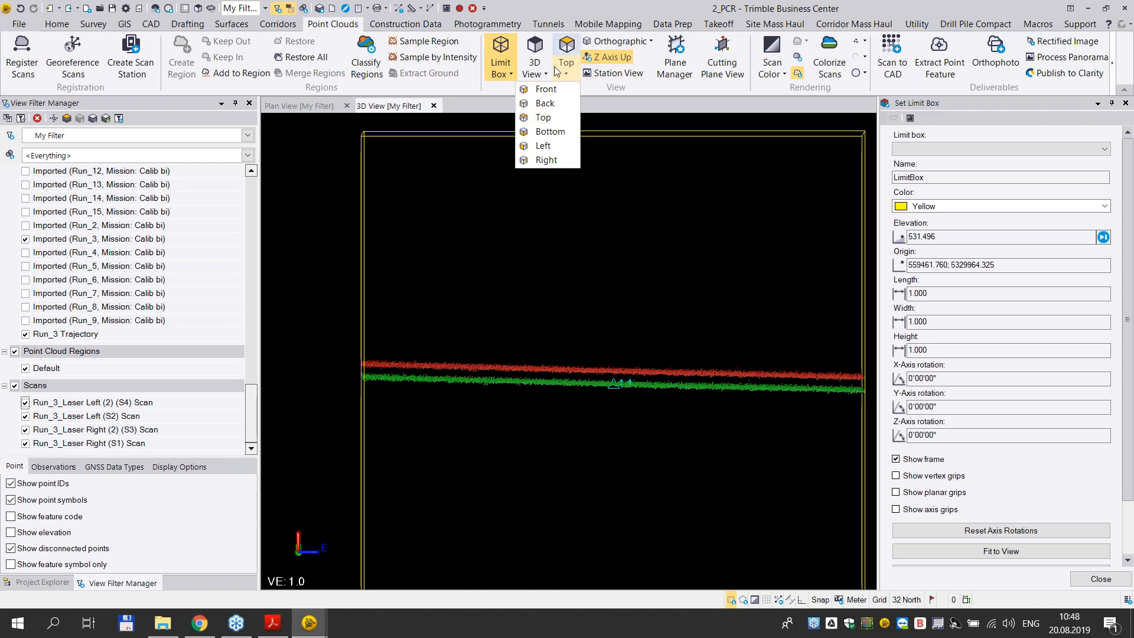
left_click(567, 117)
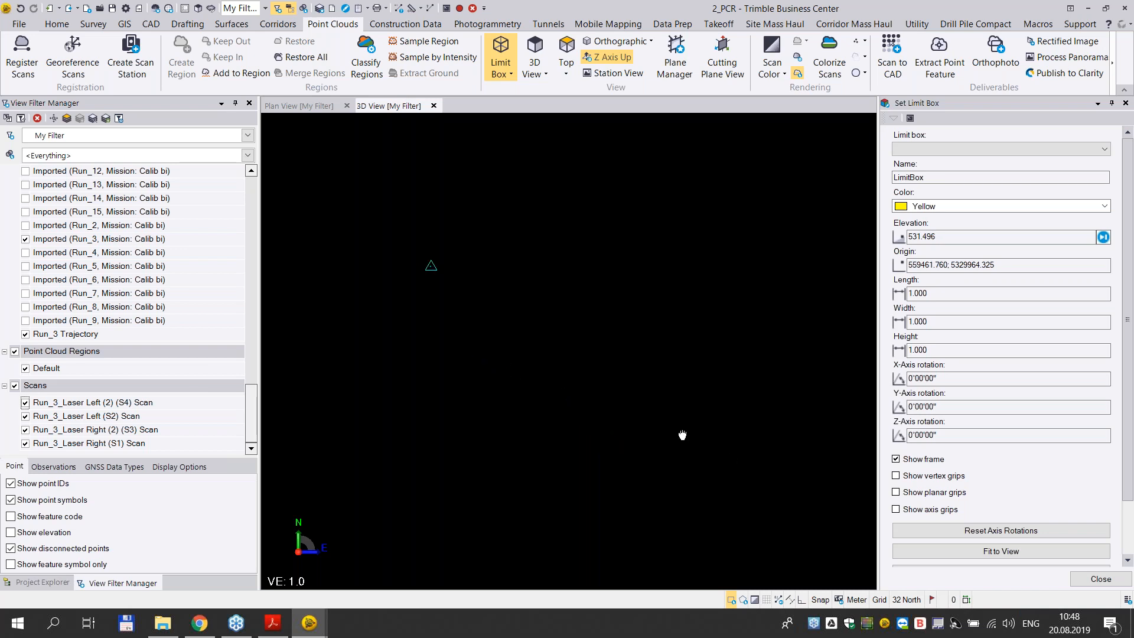
middle_click_drag(429, 264, 475, 469)
scroll(550, 341, "up", 4)
middle_click_drag(669, 311, 424, 427)
scroll(729, 316, "up", 1)
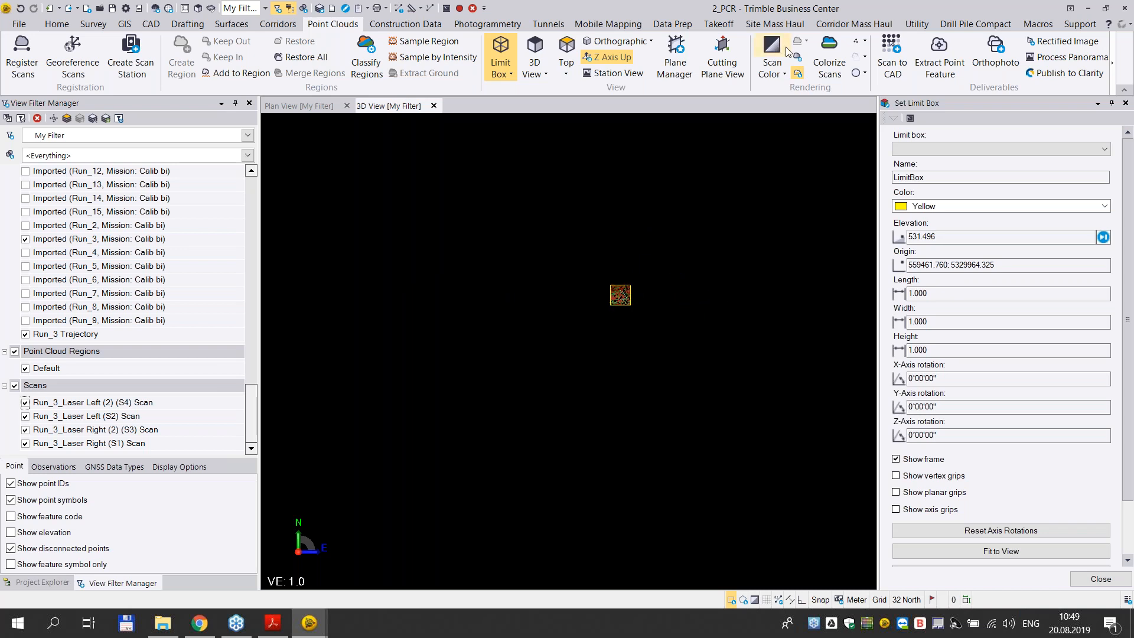
left_click(779, 75)
left_click(735, 117)
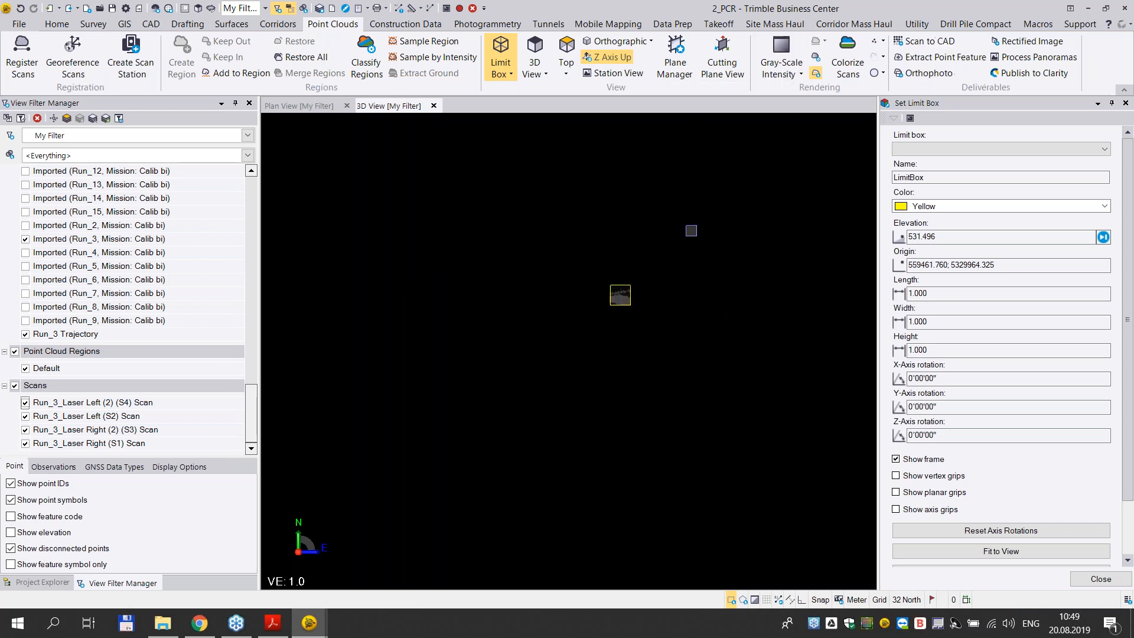
scroll(650, 328, "up", 5)
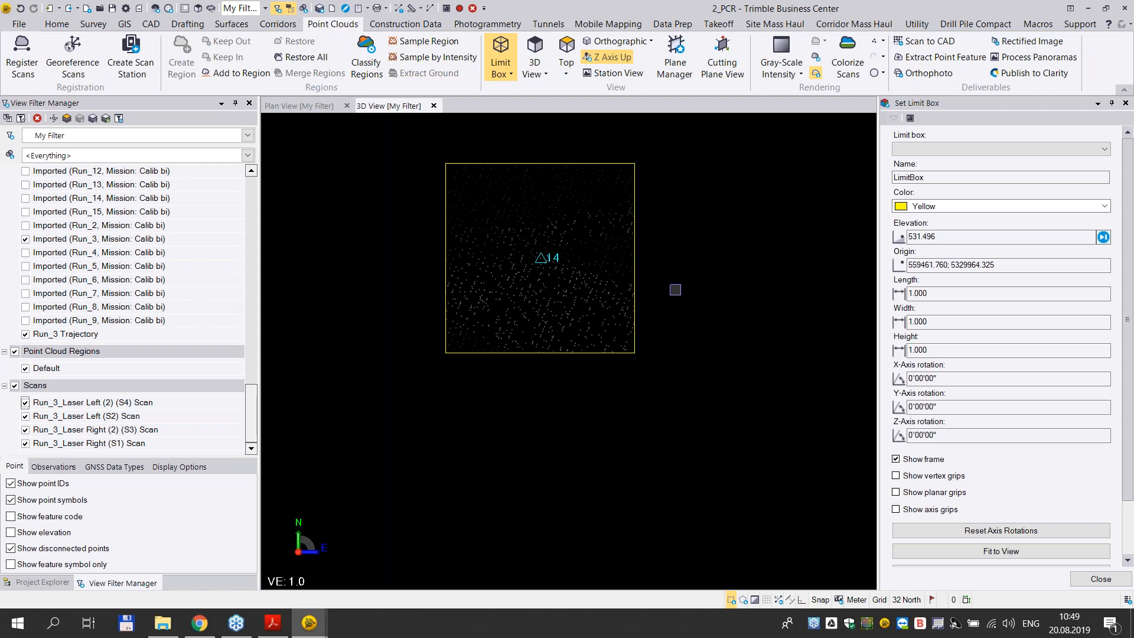
scroll(677, 288, "up", 1)
middle_click_drag(676, 287, 778, 407)
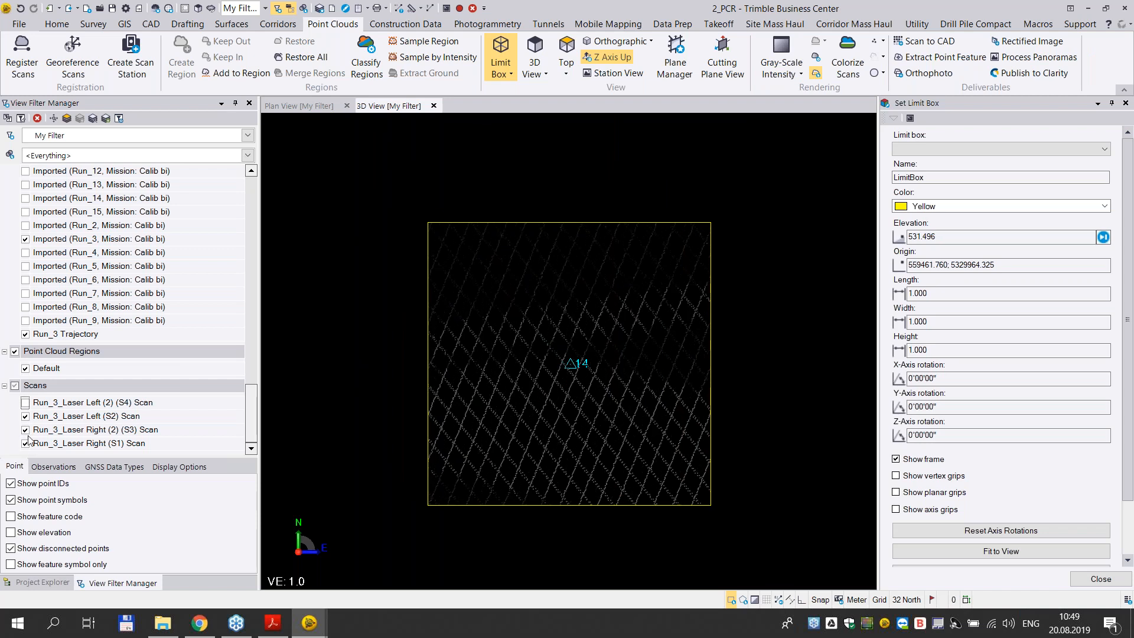
- Compare the S4 and S3 scans with the S2 and S1 scans at point 14 from above, leaving S2 and S1 shown
left_click(24, 417)
left_click(26, 443)
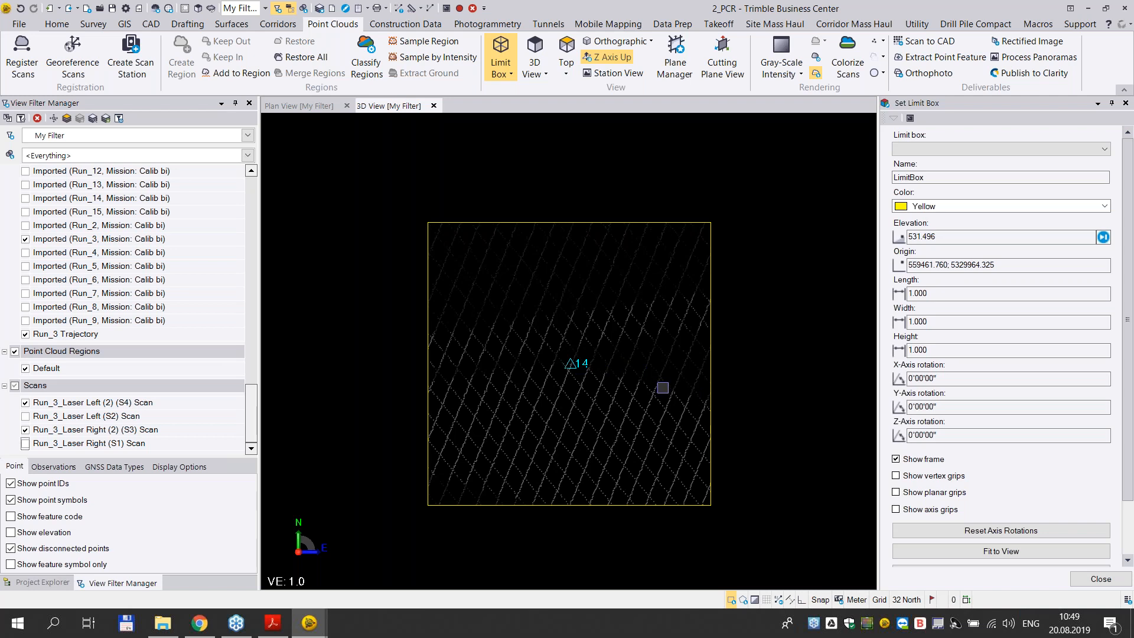
left_click(25, 403)
left_click(25, 417)
left_click(25, 430)
left_click(25, 444)
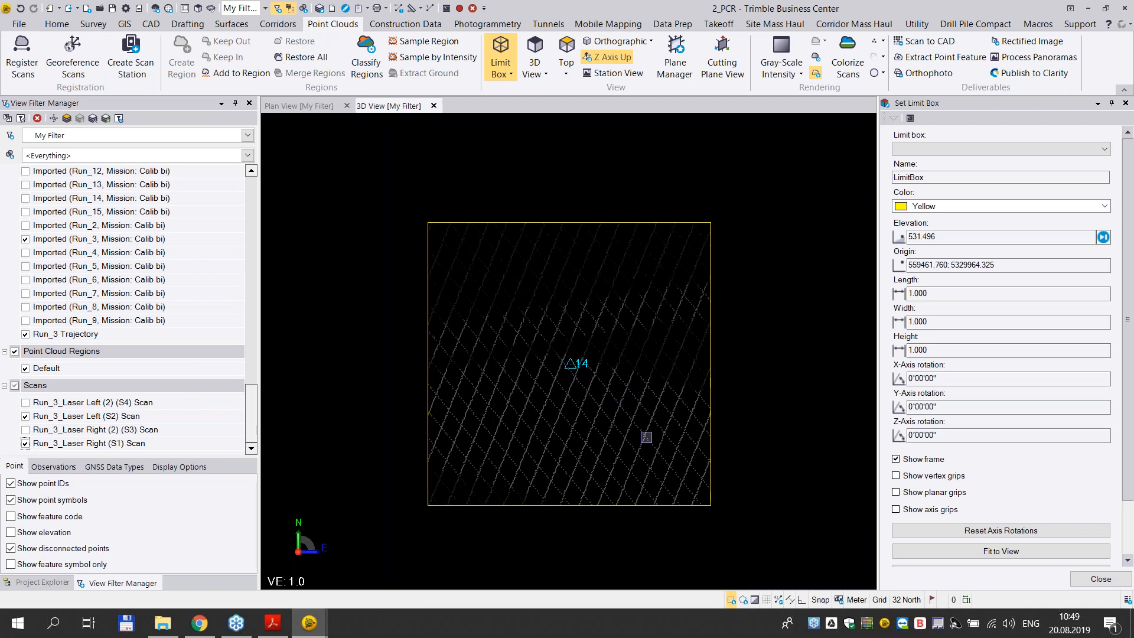
- Move the limit box origin to point 19 and frame the box in the top view
scroll(735, 356, "down", 4)
middle_click_drag(730, 363, 653, 334)
left_click_drag(991, 237, 909, 239)
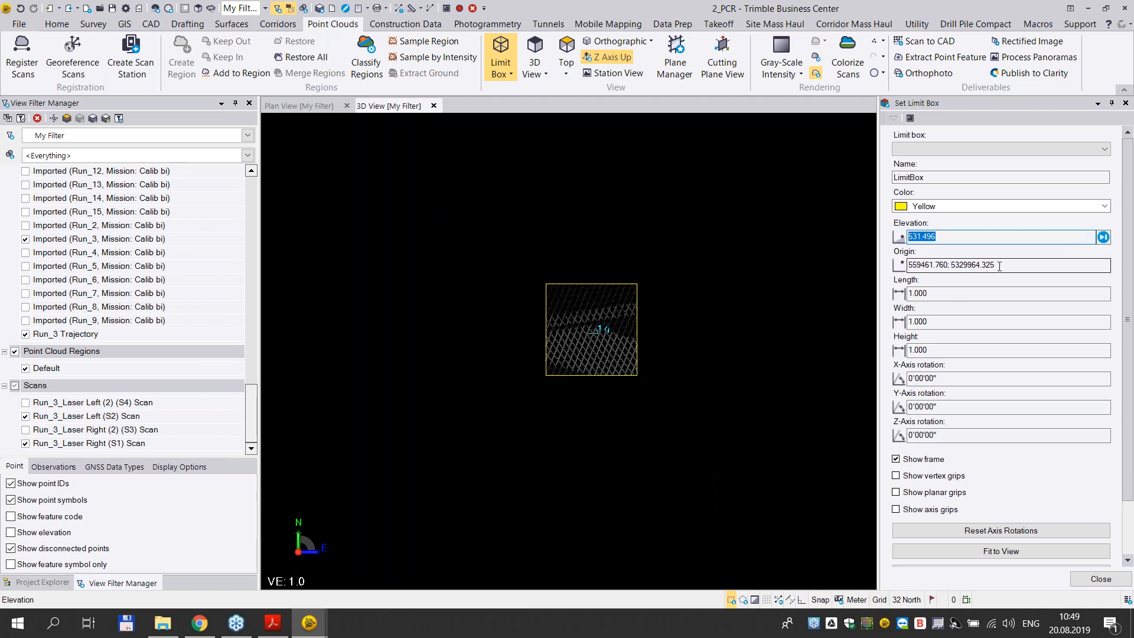
left_click_drag(1000, 266, 897, 277)
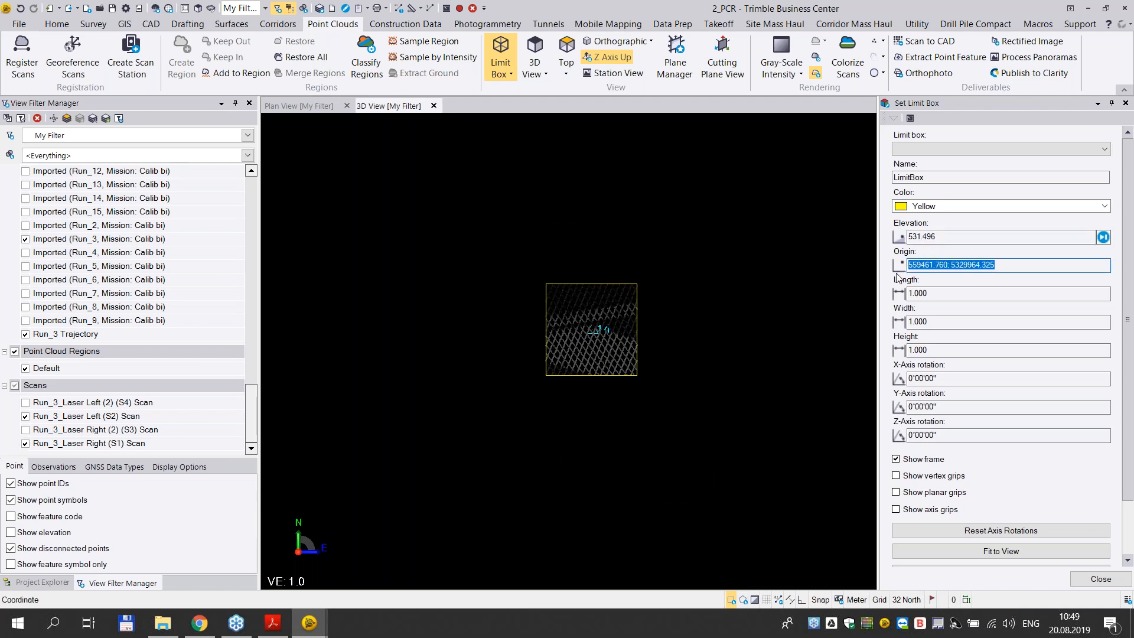
left_click(45, 583)
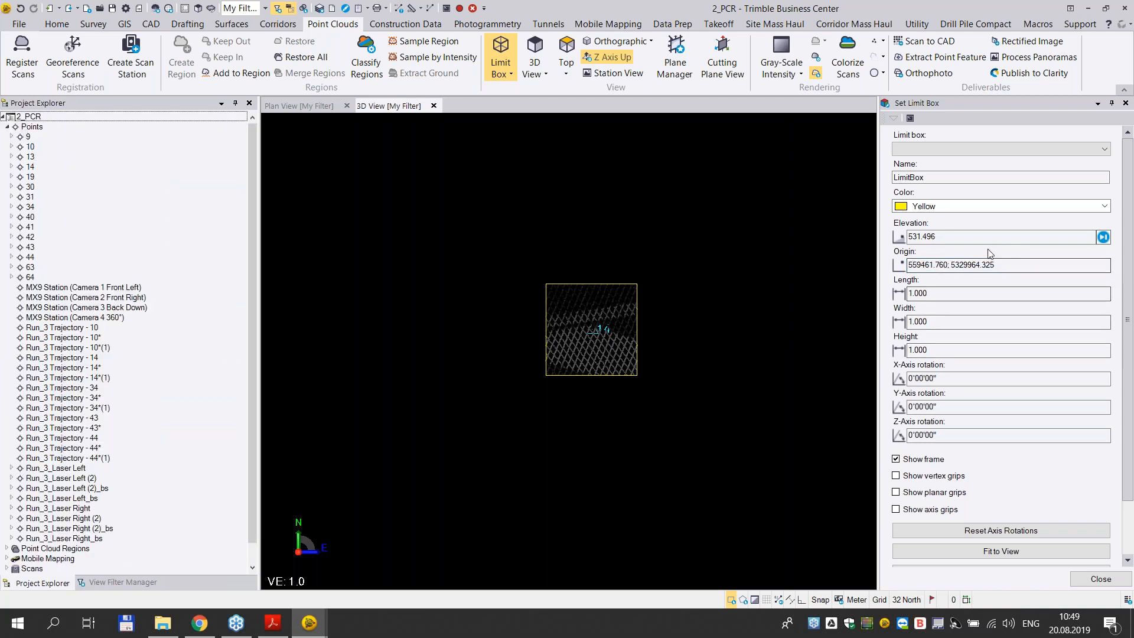
left_click_drag(1016, 266, 864, 266)
type("19")
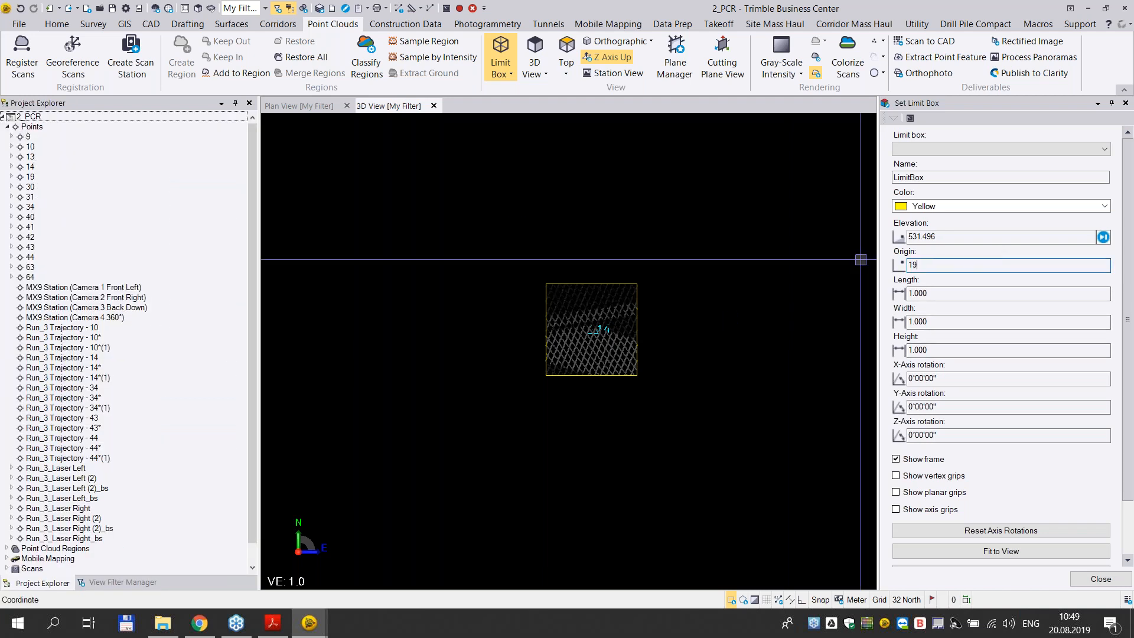
key("Tab")
middle_click_drag(646, 433, 818, 330)
scroll(637, 359, "up", 5)
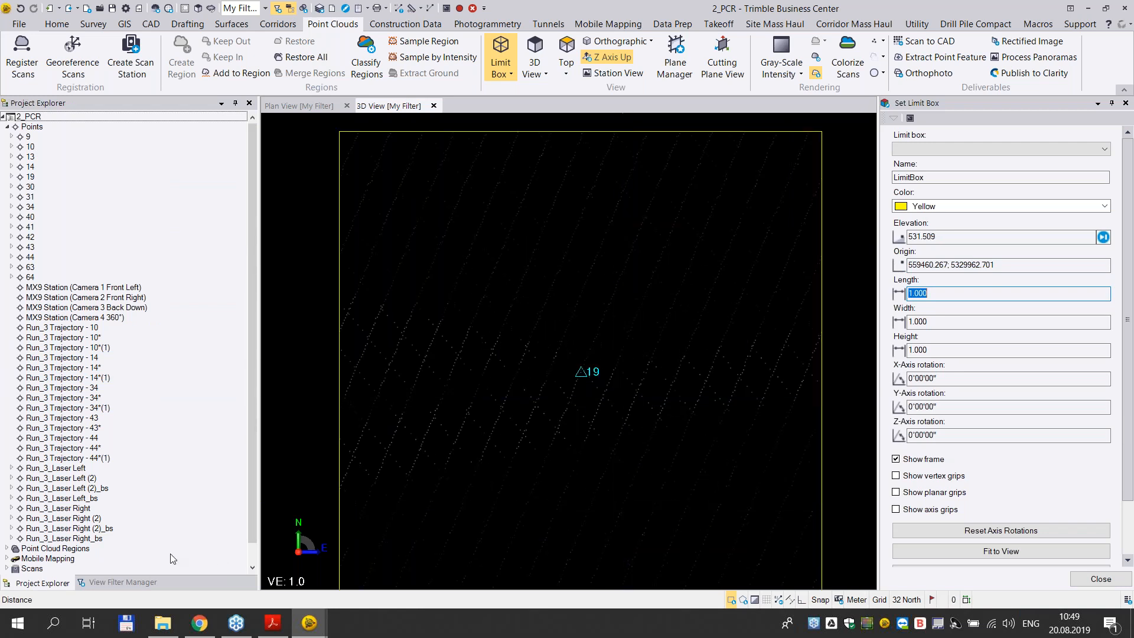
- Compare the S2 and S1 scans with the S4 and S3 scans at point 19, leaving S4 and S3 shown
left_click(116, 582)
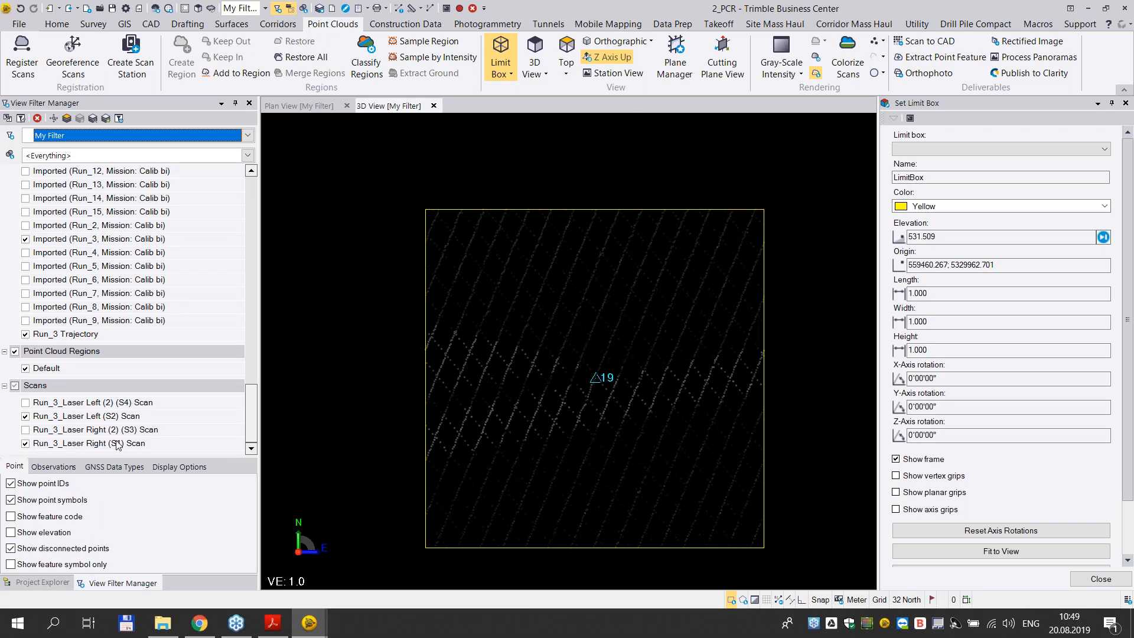
left_click(105, 418)
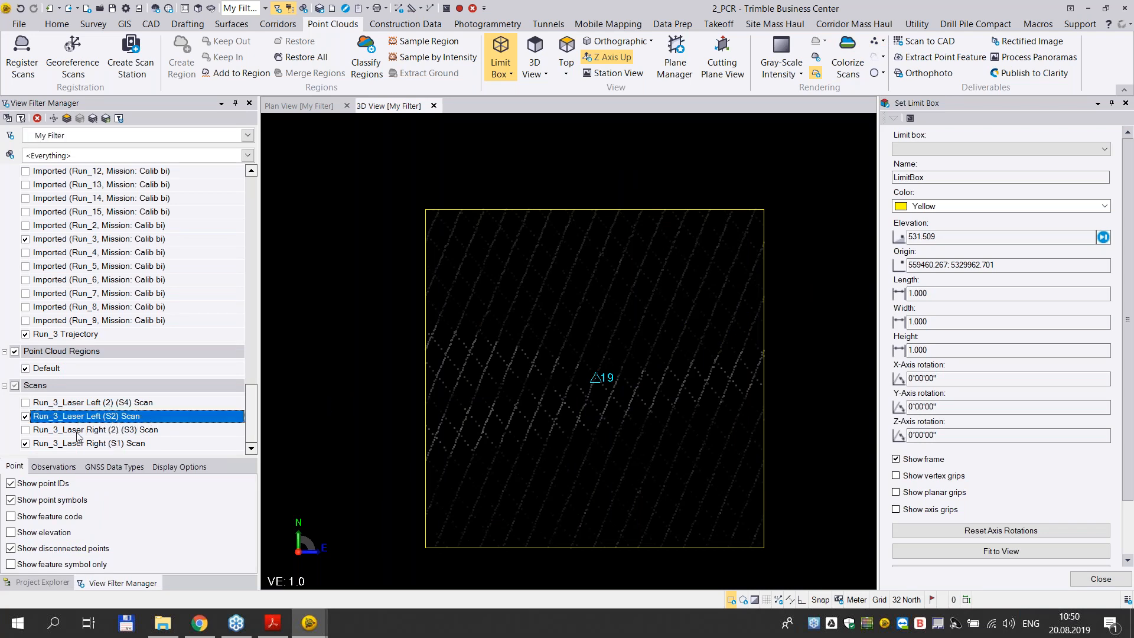
left_click(77, 444)
left_click(95, 417)
left_click(93, 443)
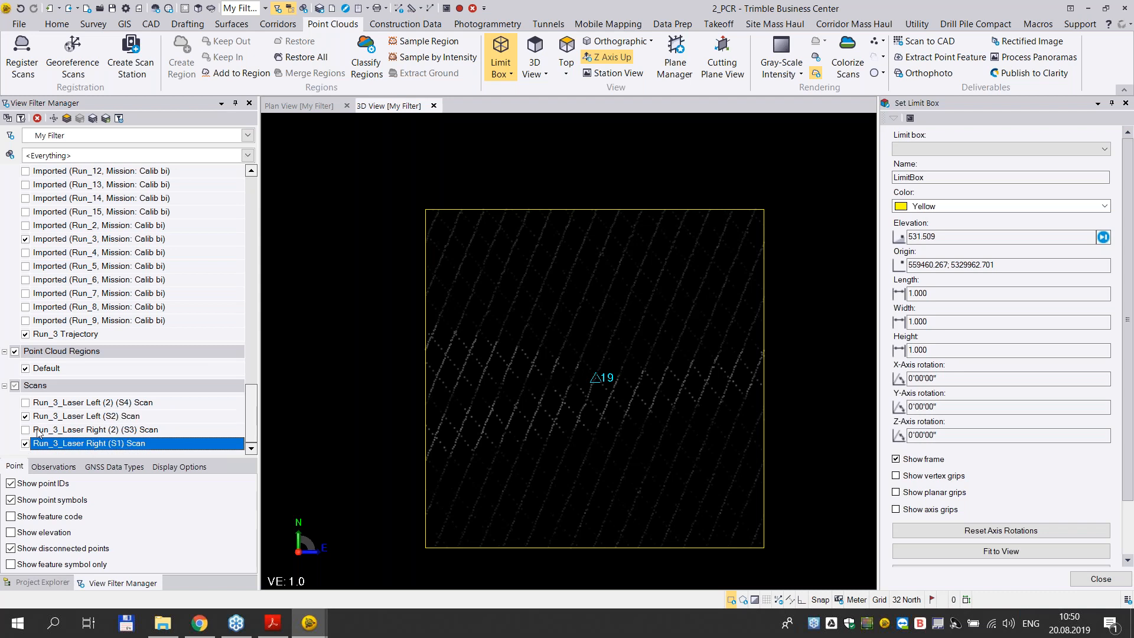
left_click(25, 443)
left_click(24, 430)
left_click(25, 416)
left_click(24, 403)
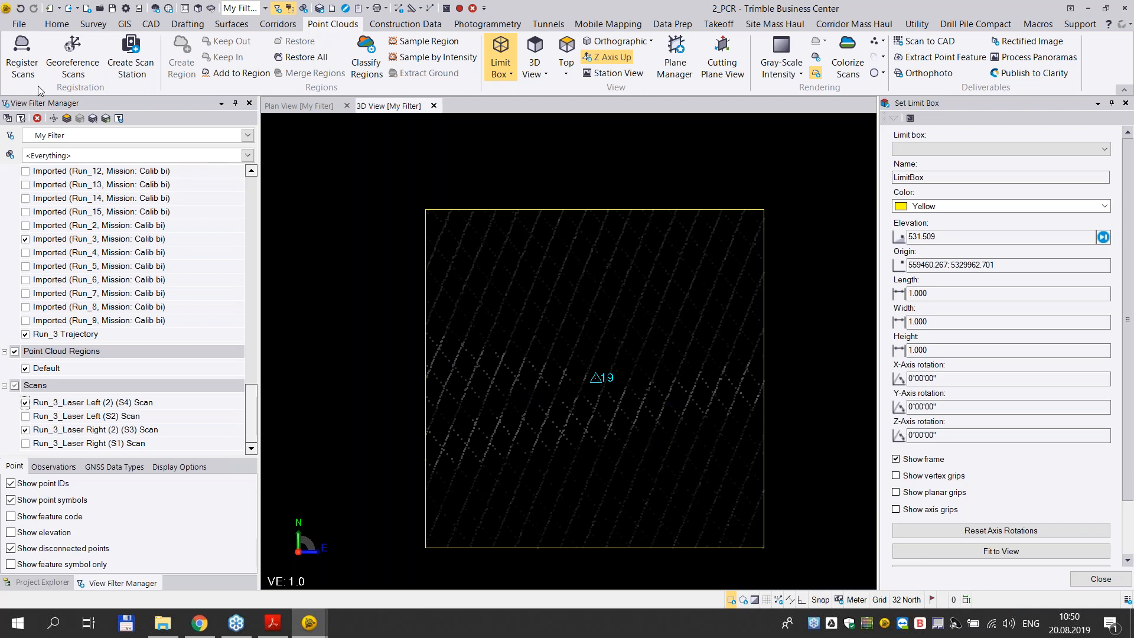
scroll(618, 257, "down", 4)
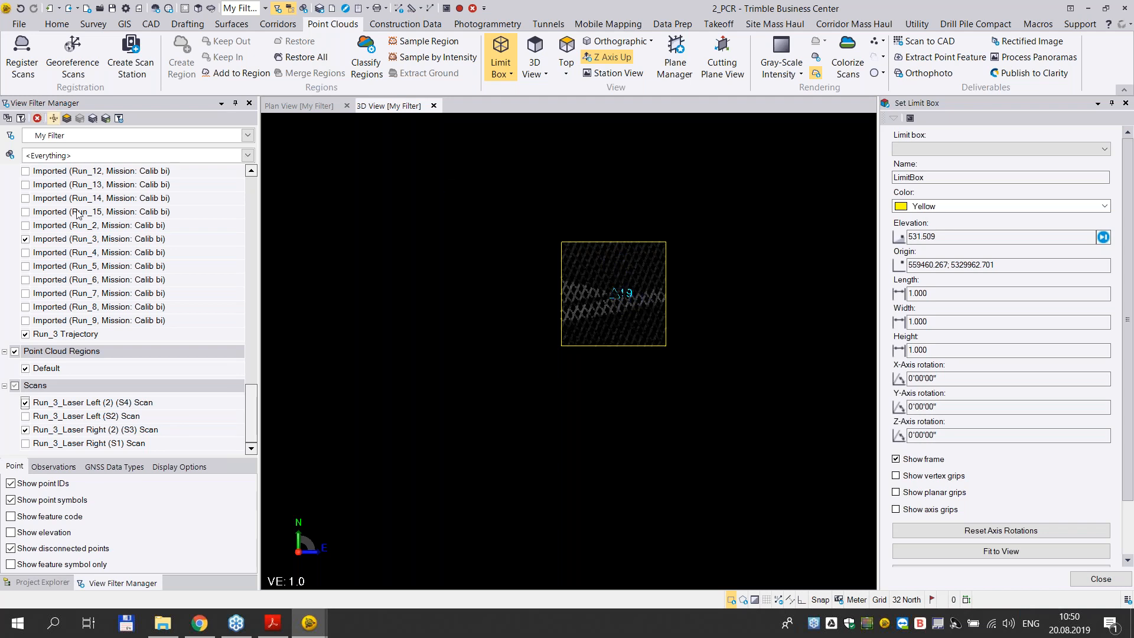
- Select the Mobile Mapping export format Registration Report (CSV), and open Report_PCR.xlsx from the 2_PCR folder in Excel
left_click(57, 24)
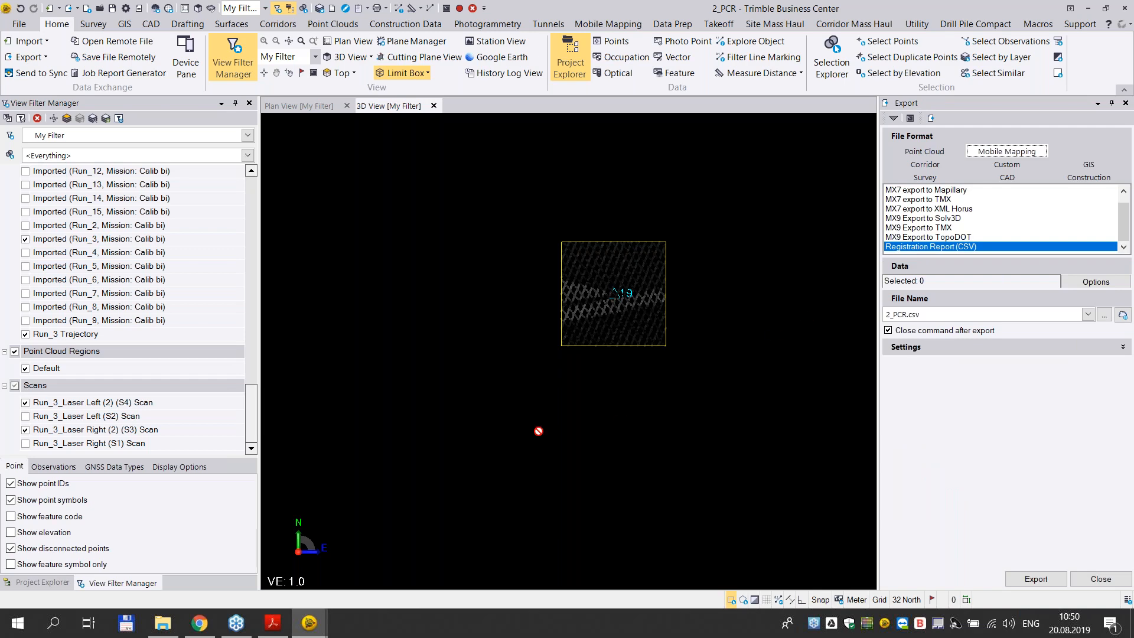
left_click(164, 626)
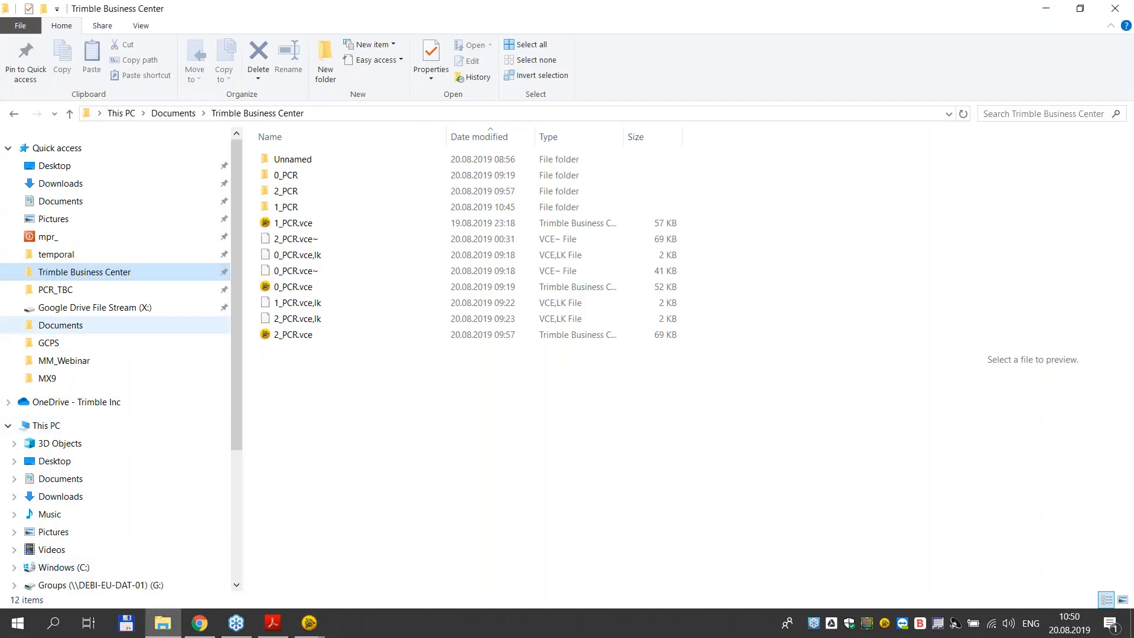
left_click(289, 195)
double_click(289, 196)
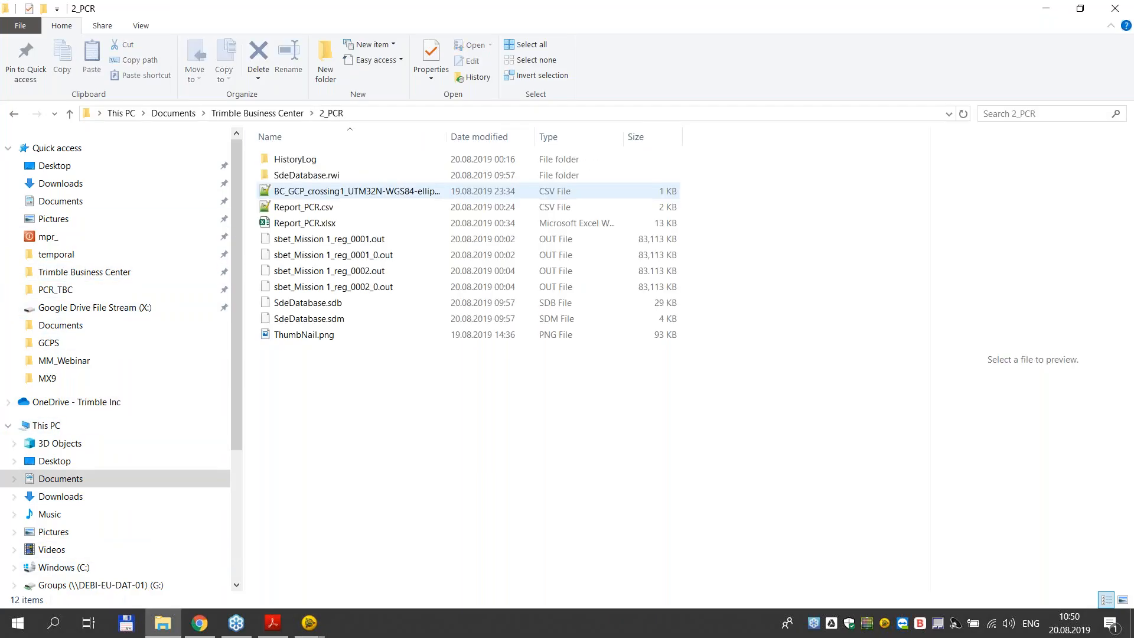
left_click(365, 223)
double_click(368, 220)
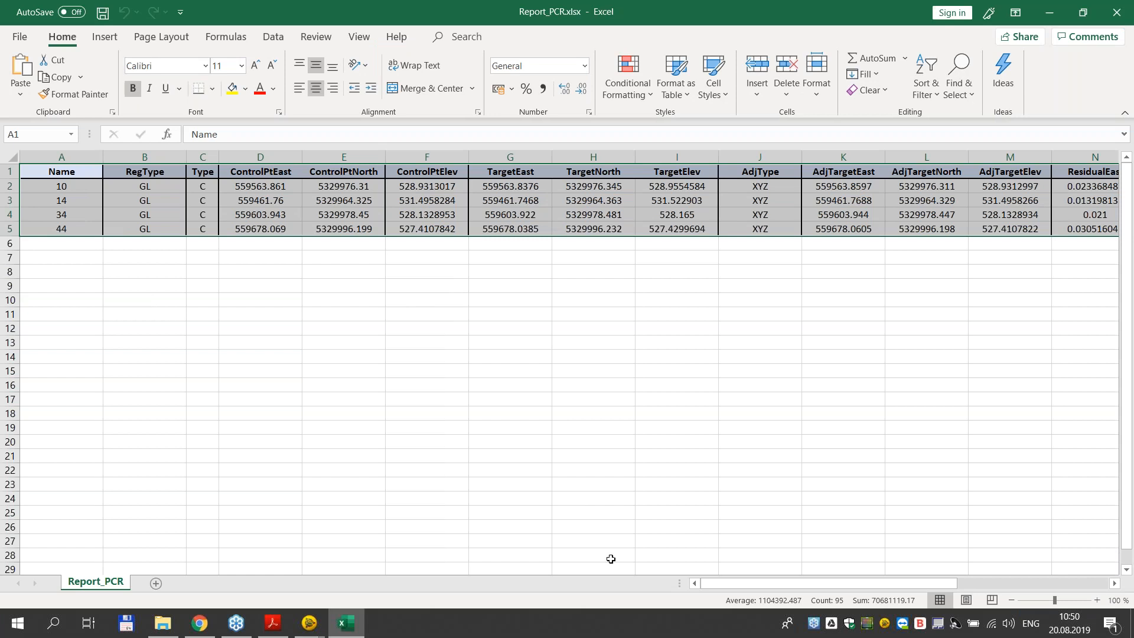
- Examine the original and adjusted East, North and Elevation residuals of the control points in the registration report
left_click_drag(766, 585, 917, 582)
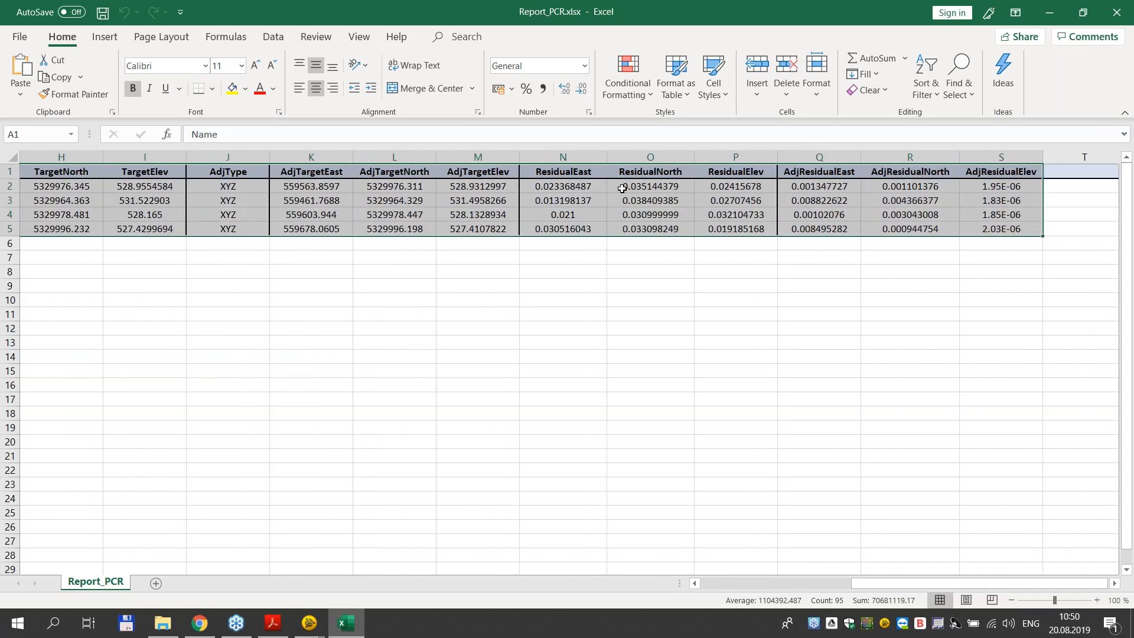
left_click(574, 187)
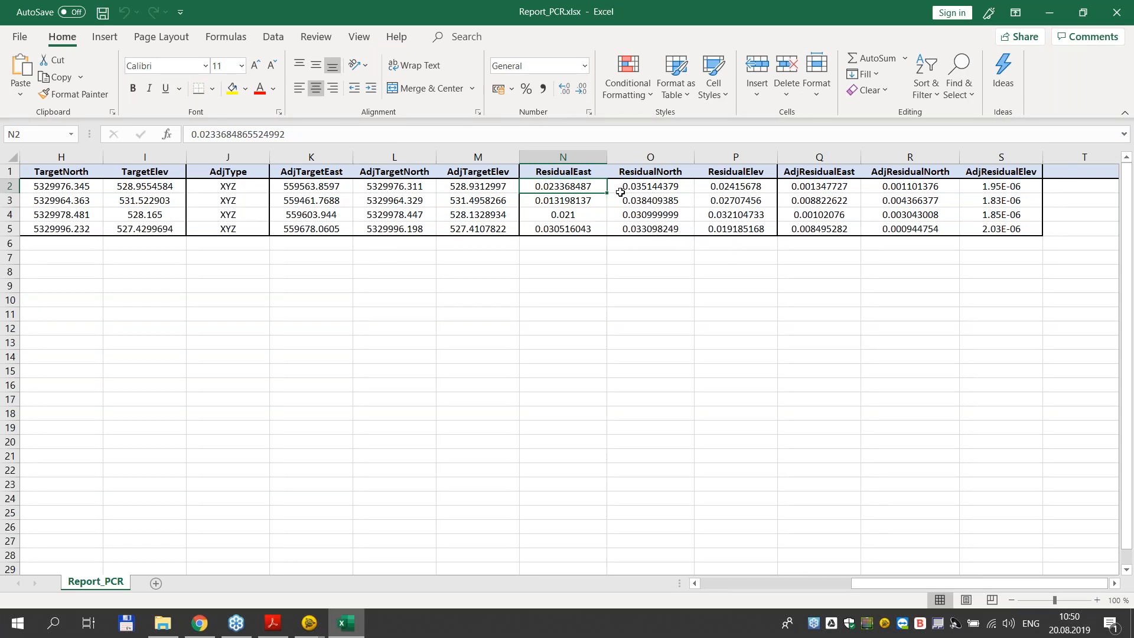
left_click(639, 213)
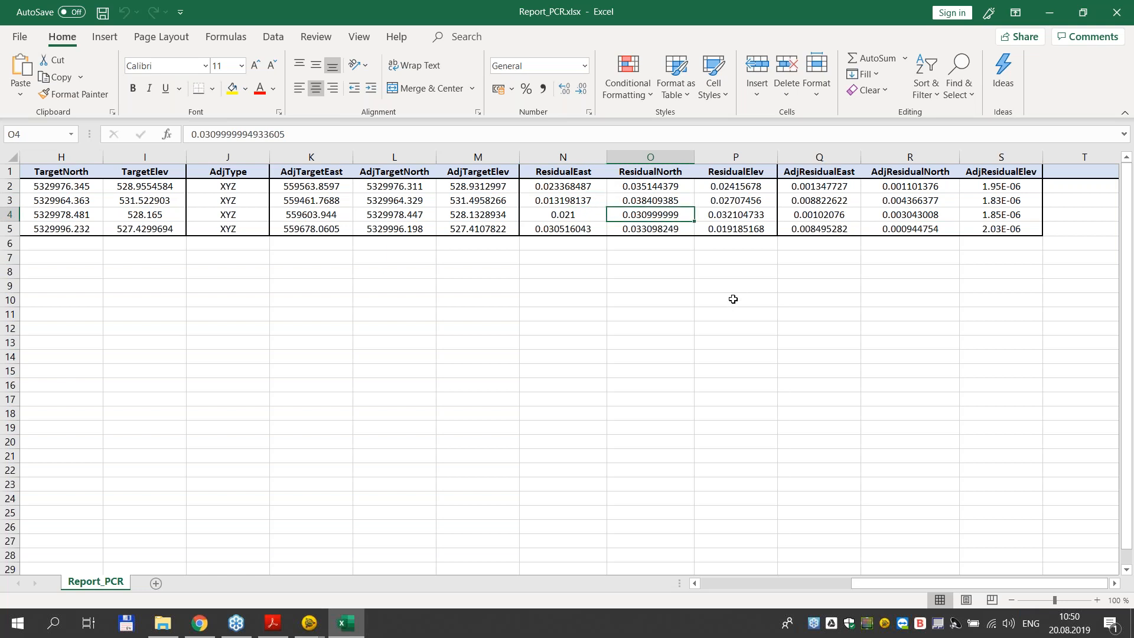
left_click_drag(898, 589, 397, 459)
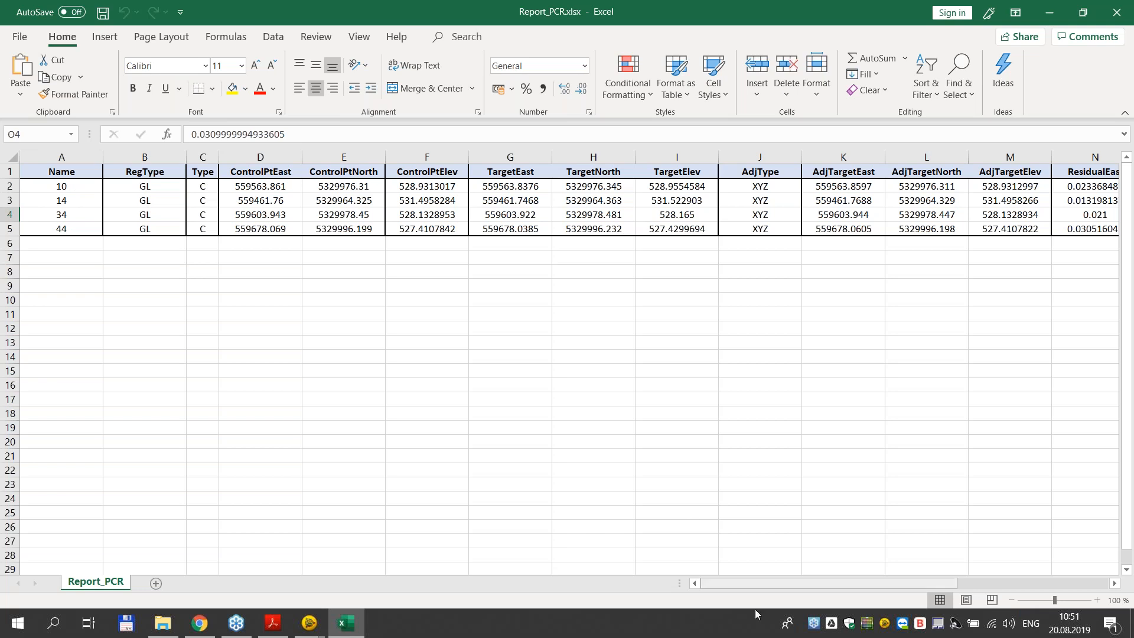
left_click_drag(780, 583, 949, 579)
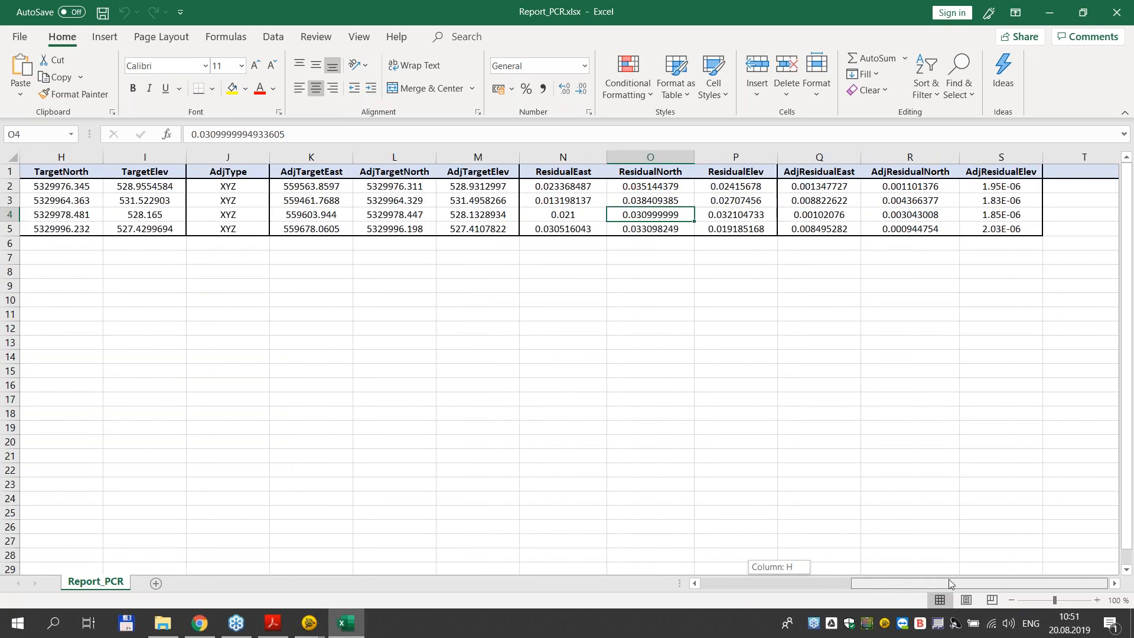
left_click_drag(573, 186, 768, 229)
left_click(800, 186)
left_click_drag(801, 187, 910, 228)
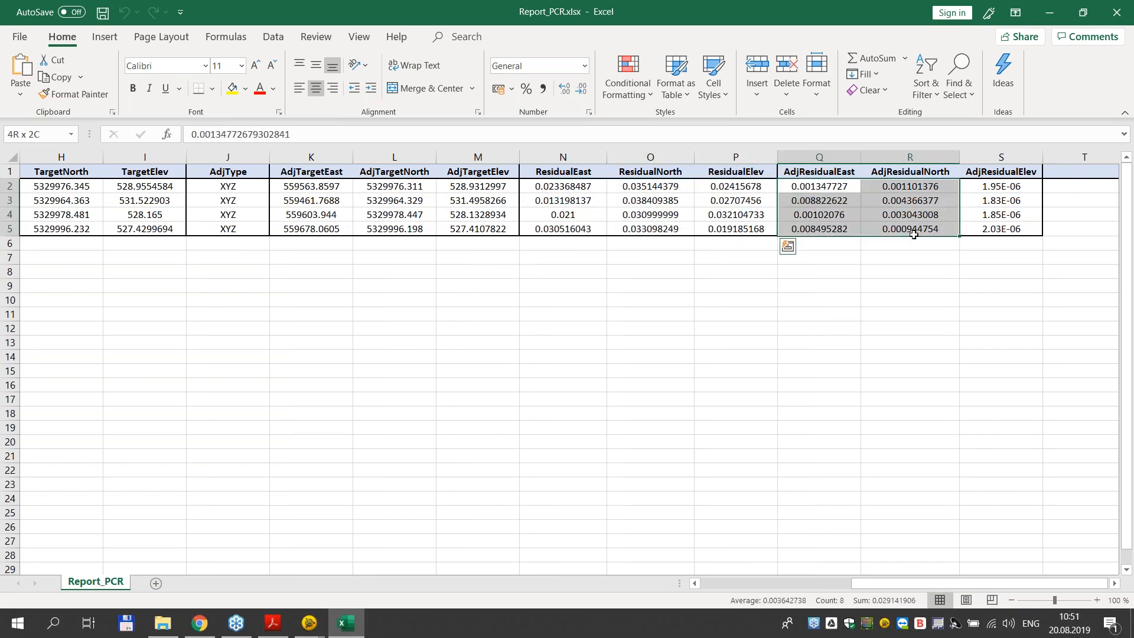
left_click(881, 355)
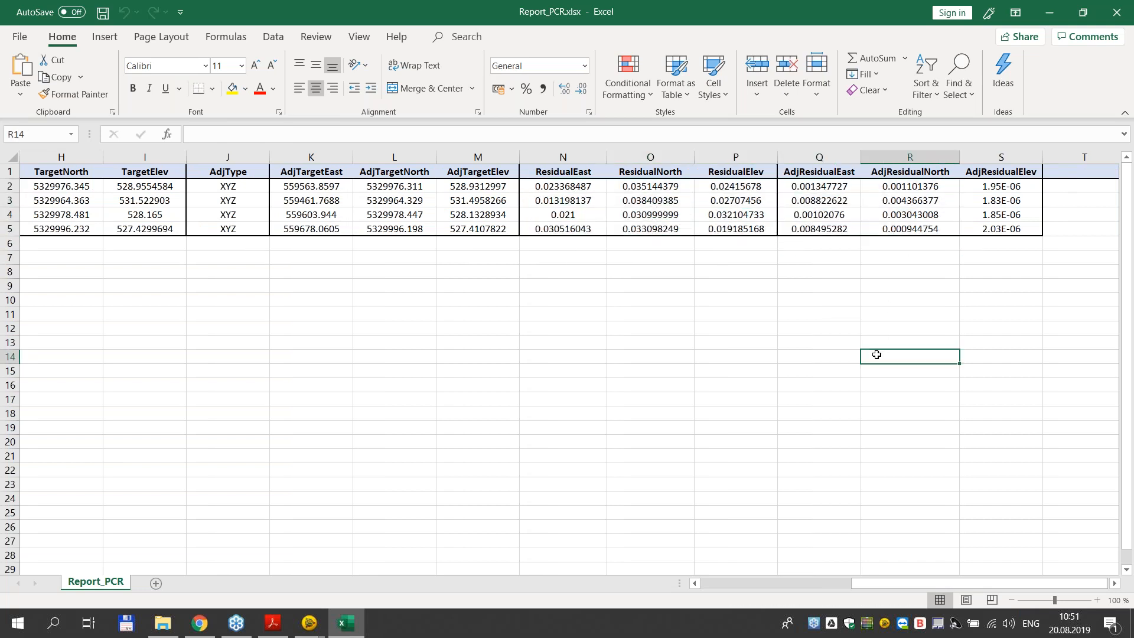
left_click(1047, 13)
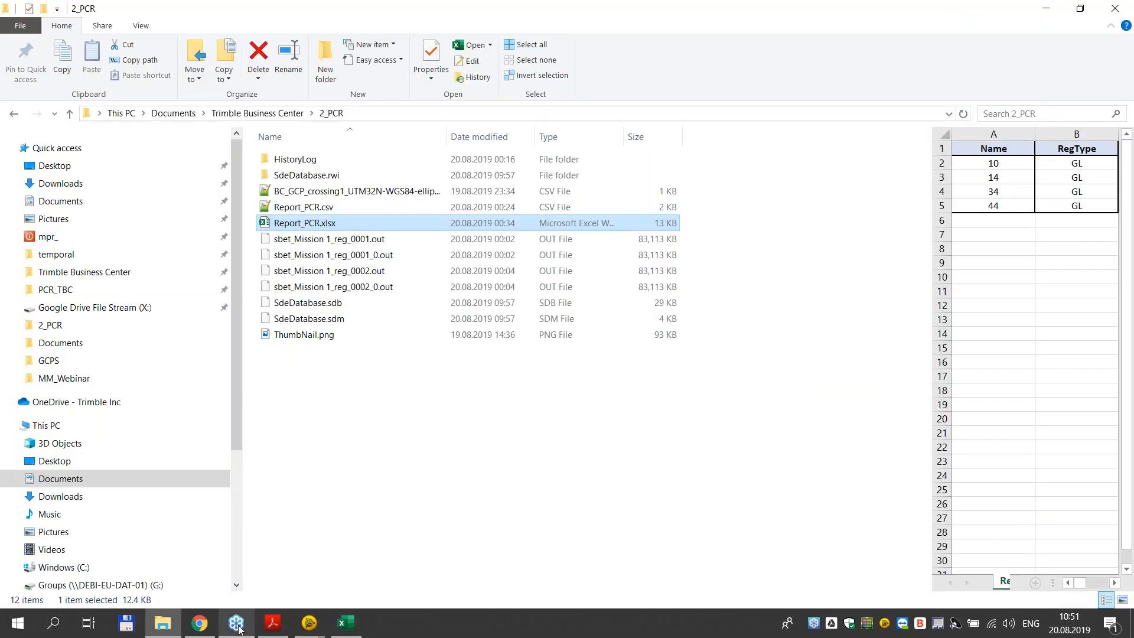
left_click(203, 625)
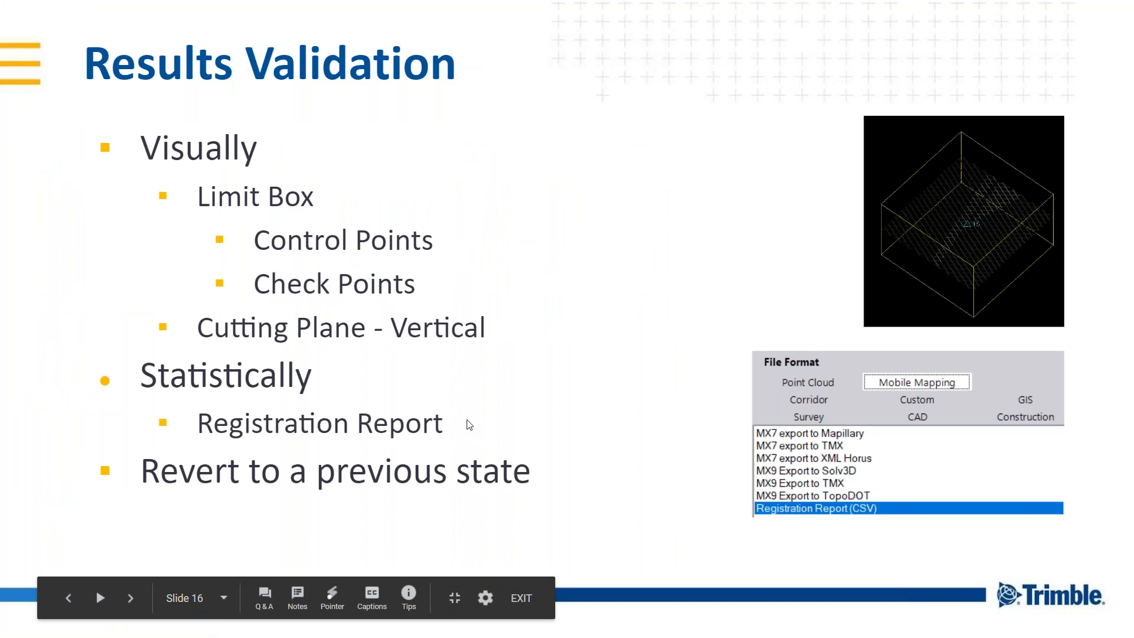
key("Right")
key("Left")
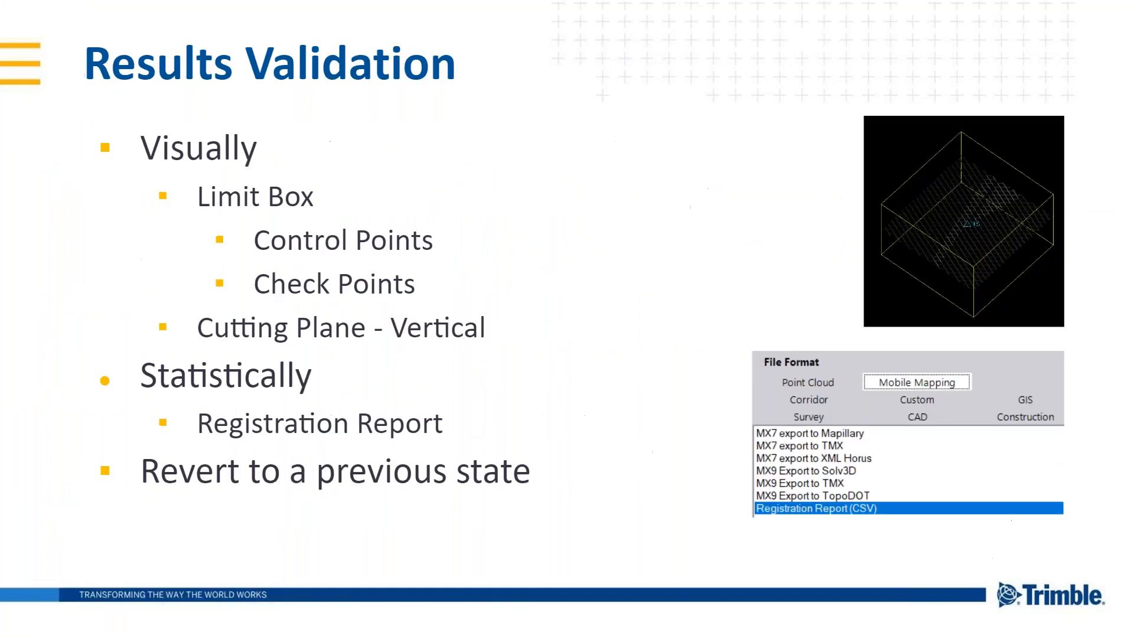
key("Left")
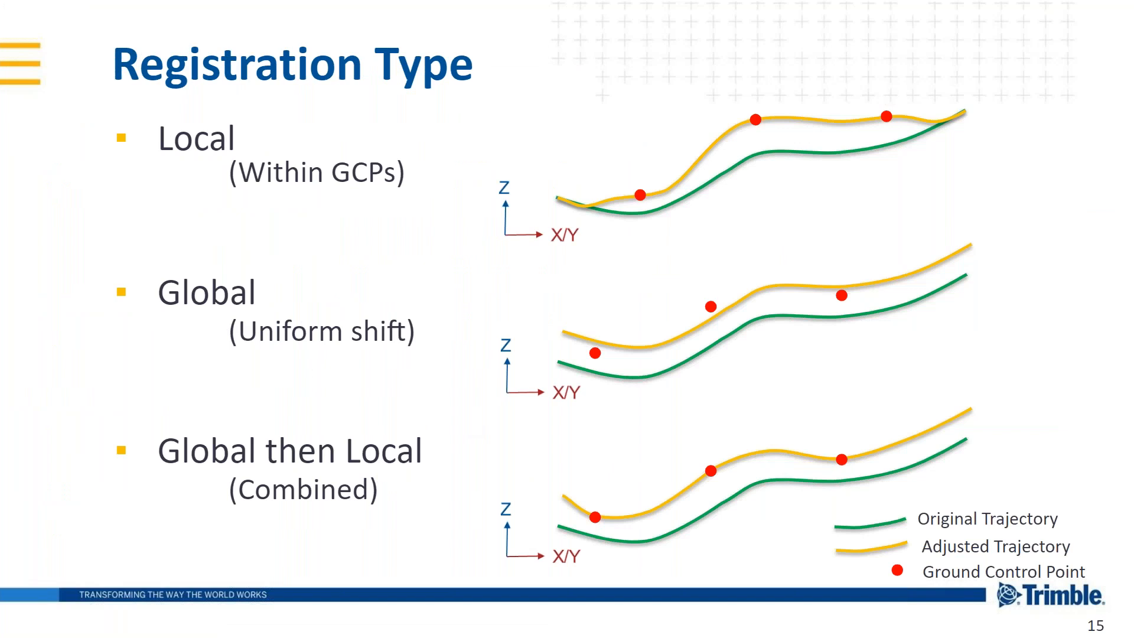